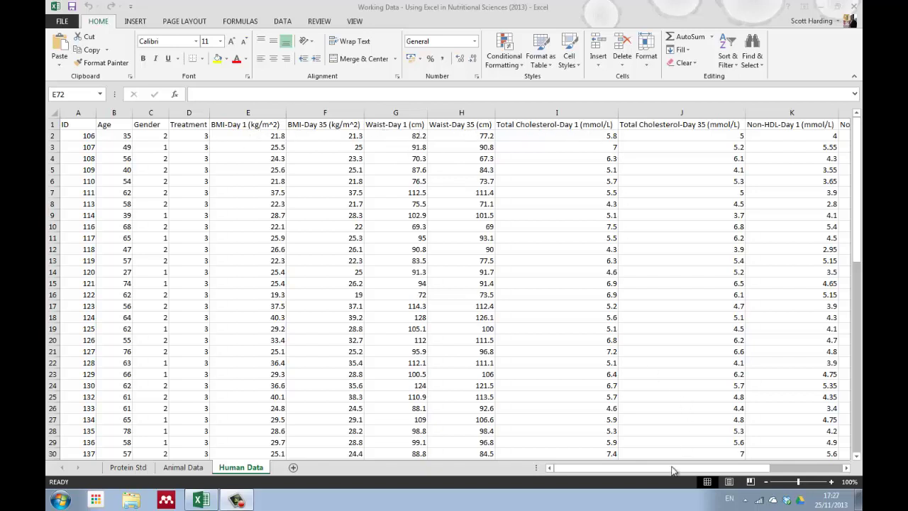
# Step: Select the whole Human Data table and make Treatment the first custom sort key
pyautogui.click(816, 473)
pyautogui.moveTo(750, 468); pyautogui.dragTo(608, 470)
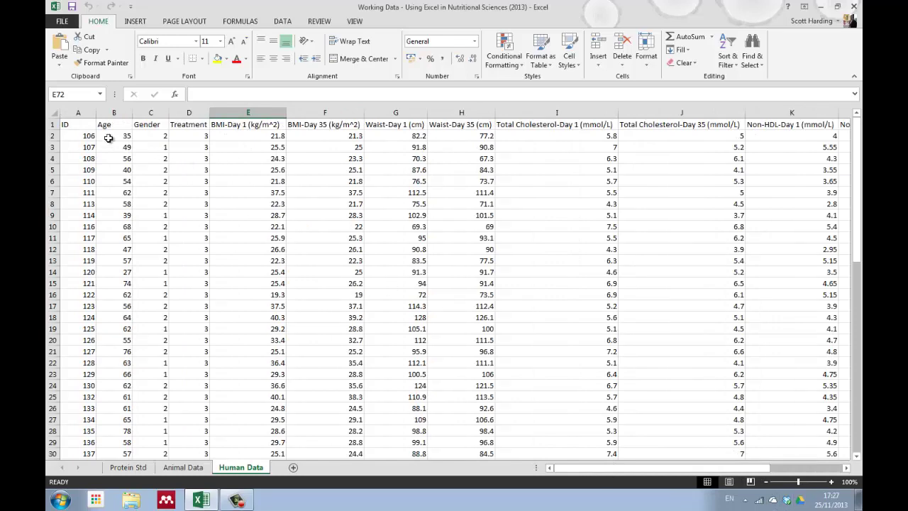
pyautogui.moveTo(80, 126)
pyautogui.mouseDown()
pyautogui.moveTo(695, 479)
pyautogui.moveTo(825, 502)
pyautogui.moveTo(778, 316)
pyautogui.mouseUp()
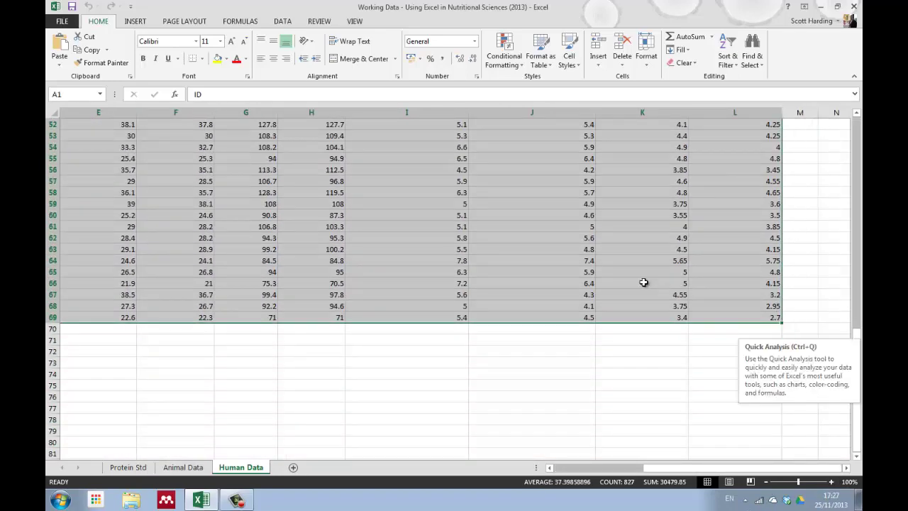
pyautogui.scroll(10, 644, 280)
pyautogui.scroll(7, 644, 274)
pyautogui.hscroll(-4, 705, 460)
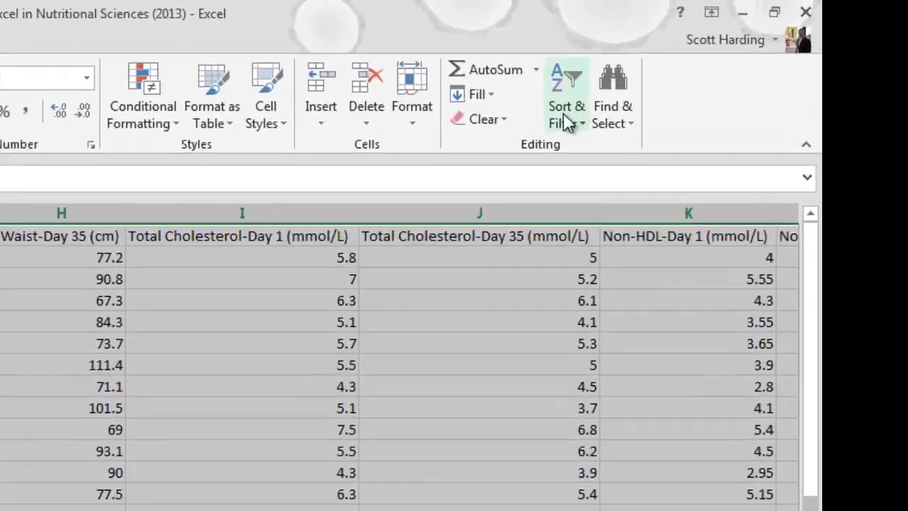
pyautogui.click(565, 119)
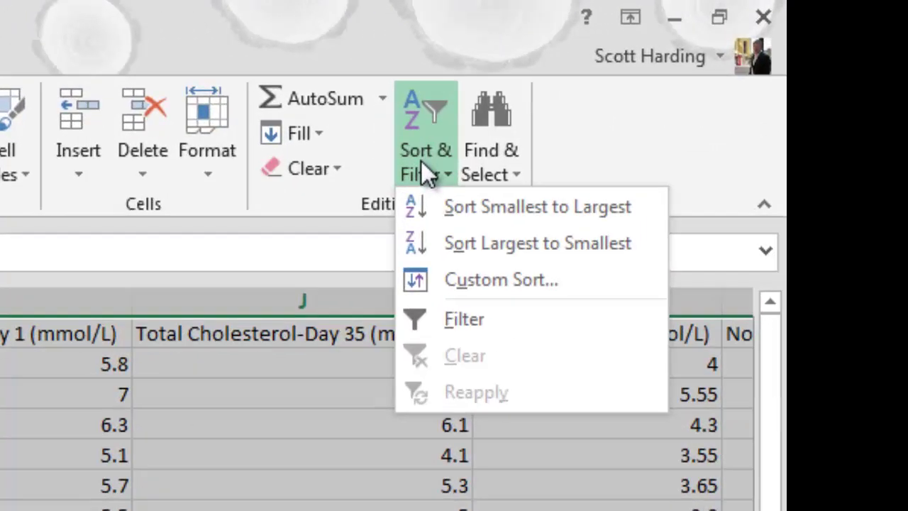
pyautogui.click(593, 206)
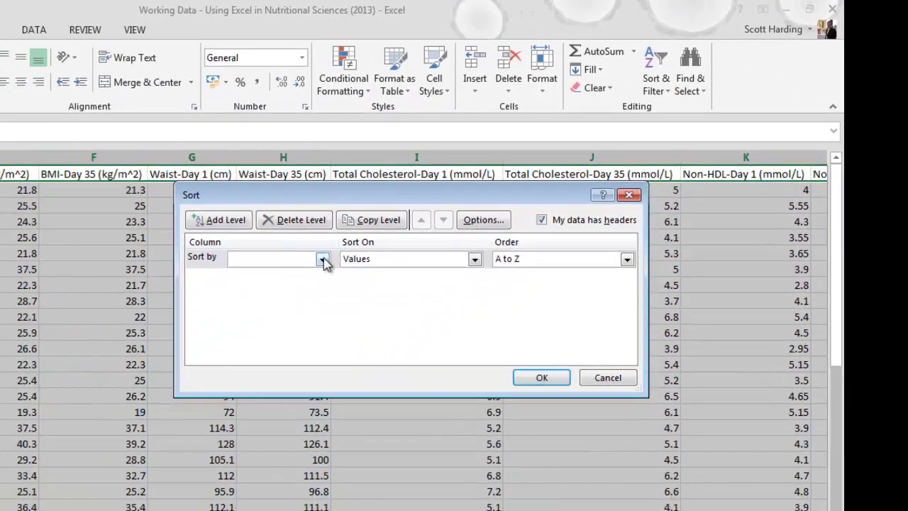
pyautogui.click(323, 260)
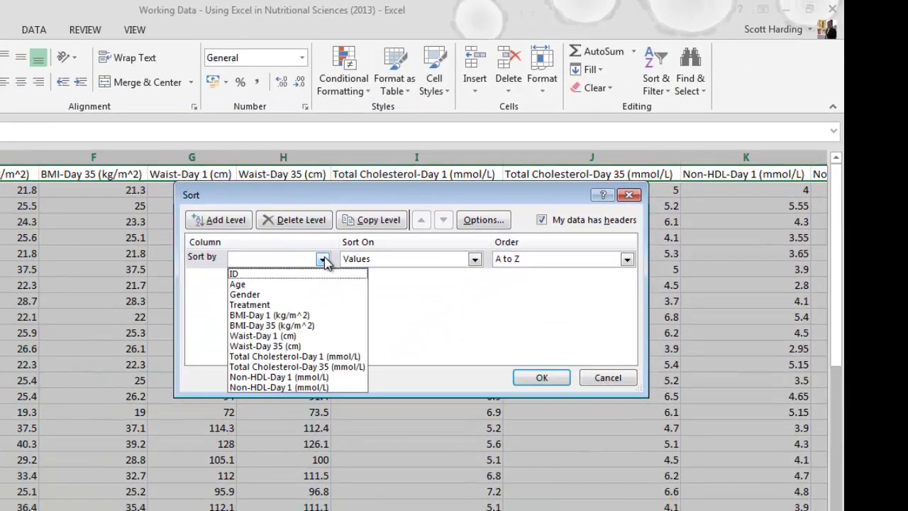
pyautogui.click(261, 304)
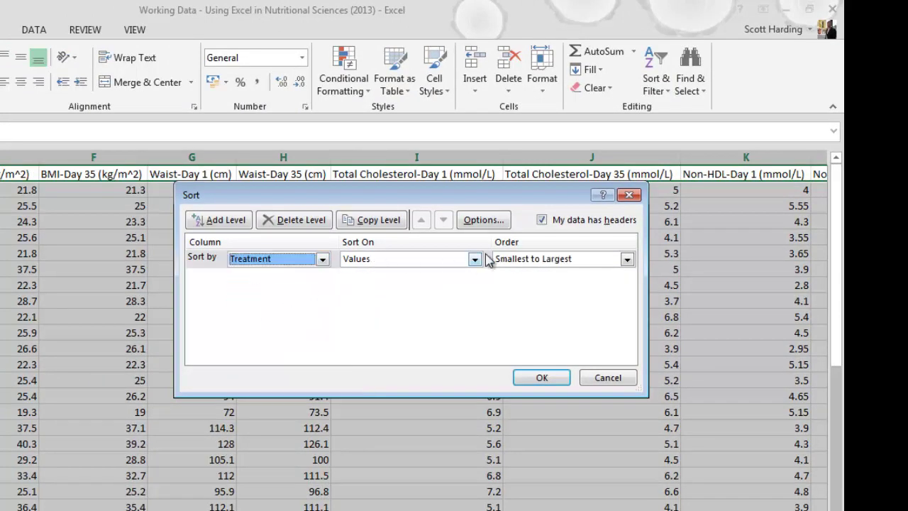
# Step: Add Gender and ID as second and third sort levels, smallest to largest
pyautogui.click(225, 222)
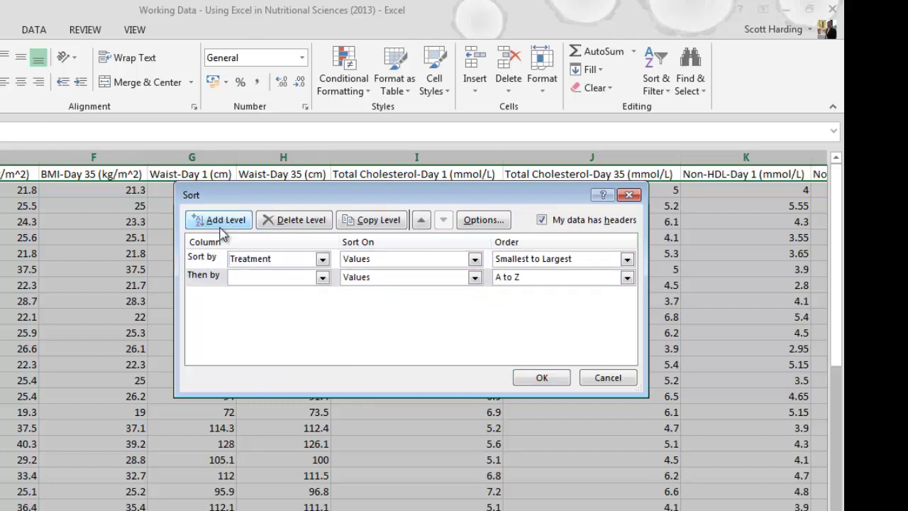
pyautogui.click(323, 279)
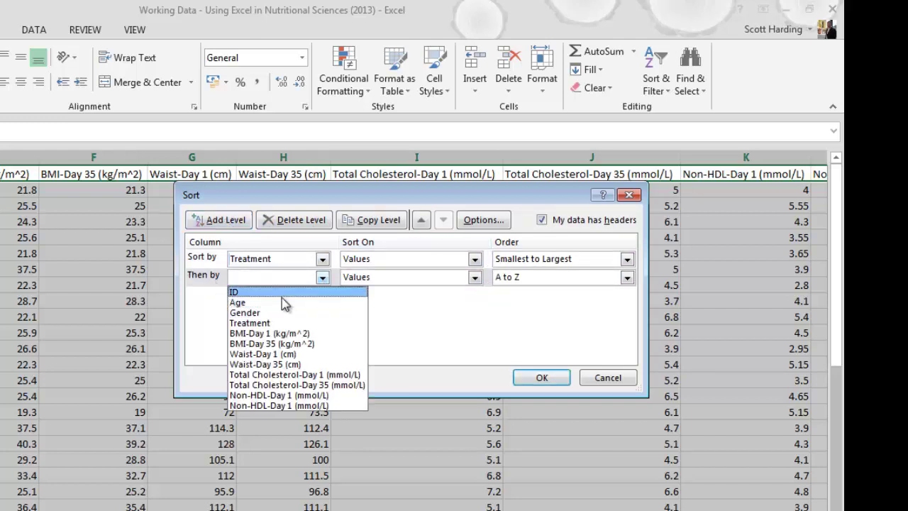
pyautogui.click(283, 313)
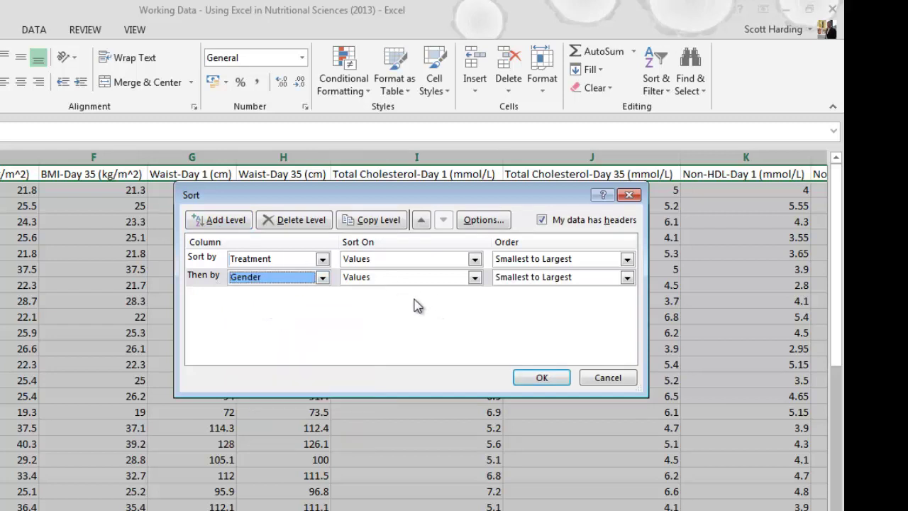
pyautogui.click(236, 222)
pyautogui.click(322, 296)
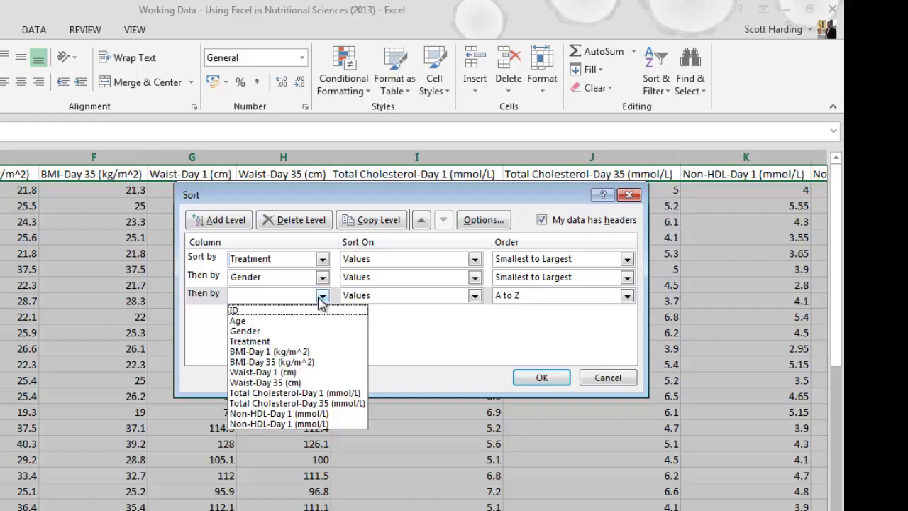
pyautogui.click(272, 310)
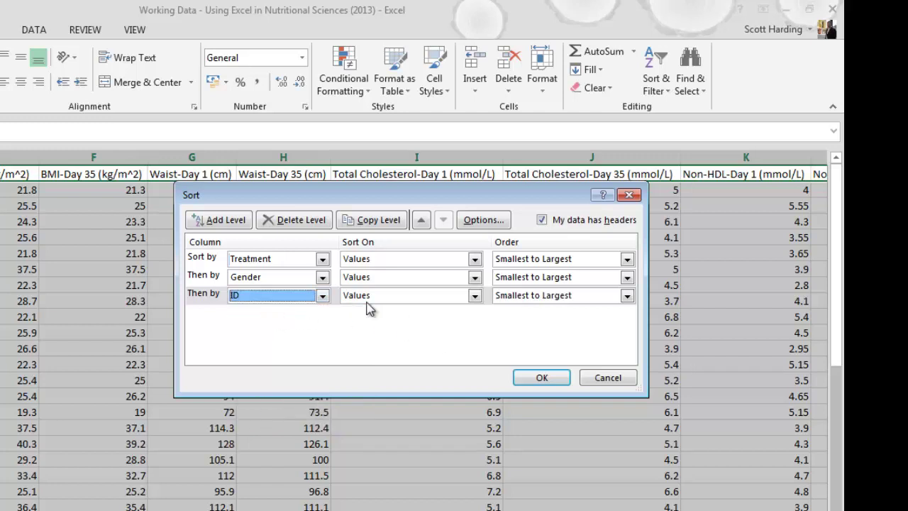
# Step: Apply the three-level sort and scroll through the reordered Human Data rows
pyautogui.click(544, 379)
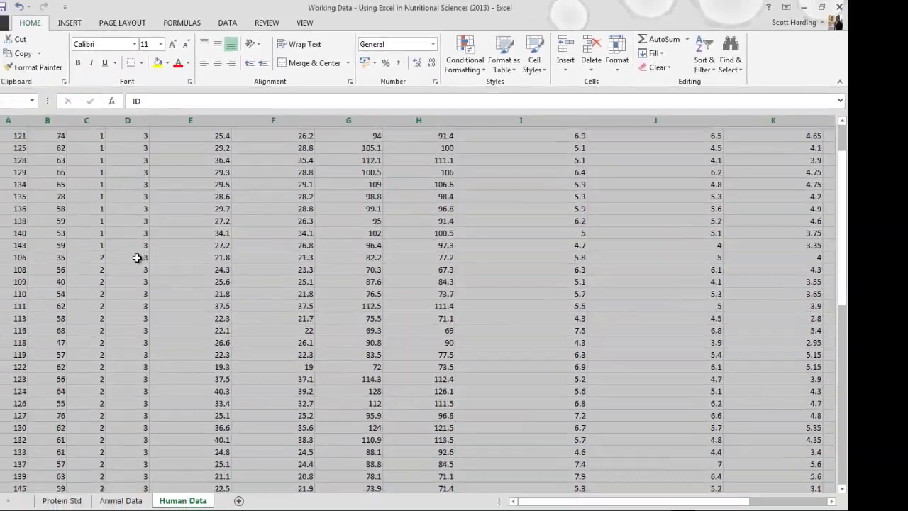
pyautogui.scroll(-2, 203, 270)
pyautogui.scroll(-2, 206, 273)
pyautogui.scroll(4, 204, 272)
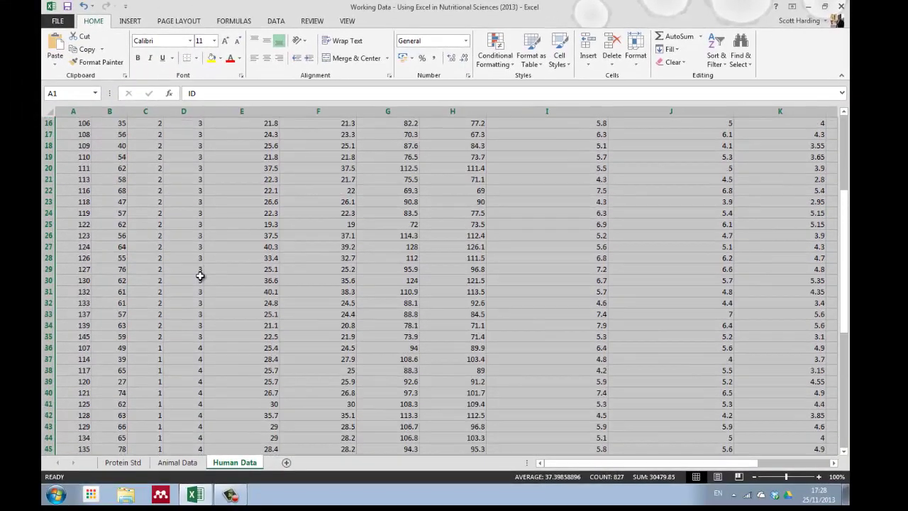
pyautogui.scroll(3, 183, 184)
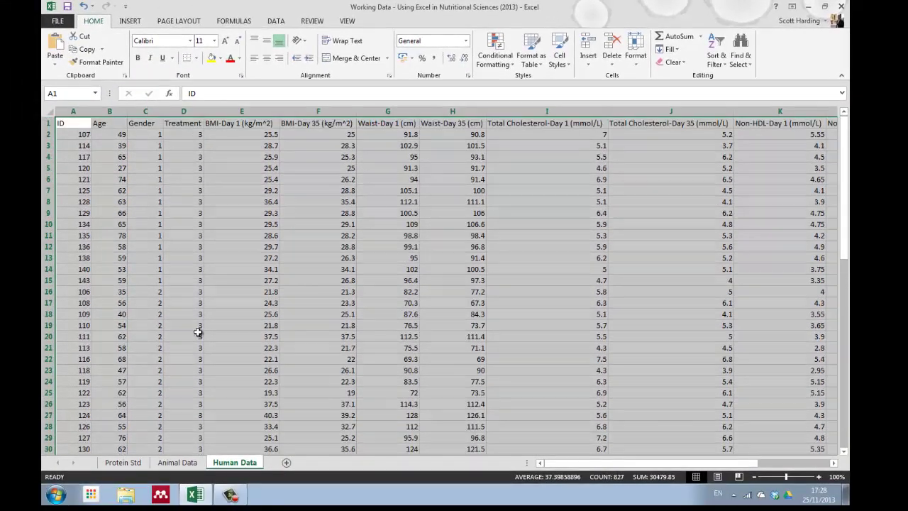
pyautogui.scroll(-4, 198, 329)
pyautogui.scroll(-4, 197, 332)
pyautogui.scroll(-2, 198, 333)
pyautogui.scroll(-1, 197, 397)
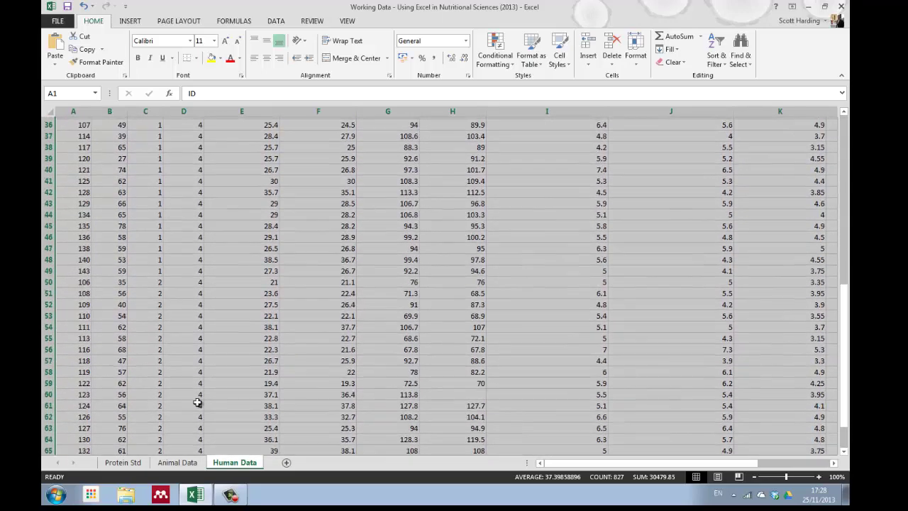
pyautogui.scroll(-2, 195, 408)
# Step: Deselect the data and scroll the sheet to check the sorted order through row 69
pyautogui.click(199, 447)
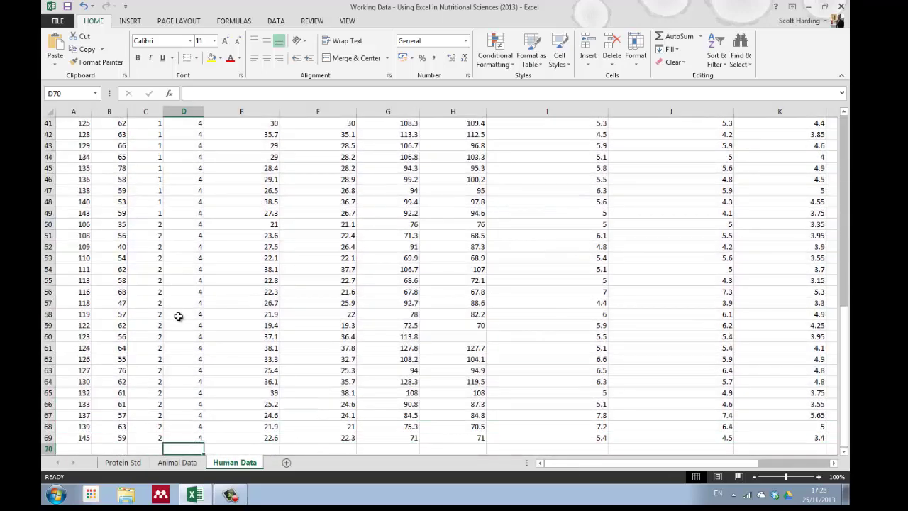
pyautogui.scroll(11, 178, 298)
pyautogui.scroll(3, 163, 213)
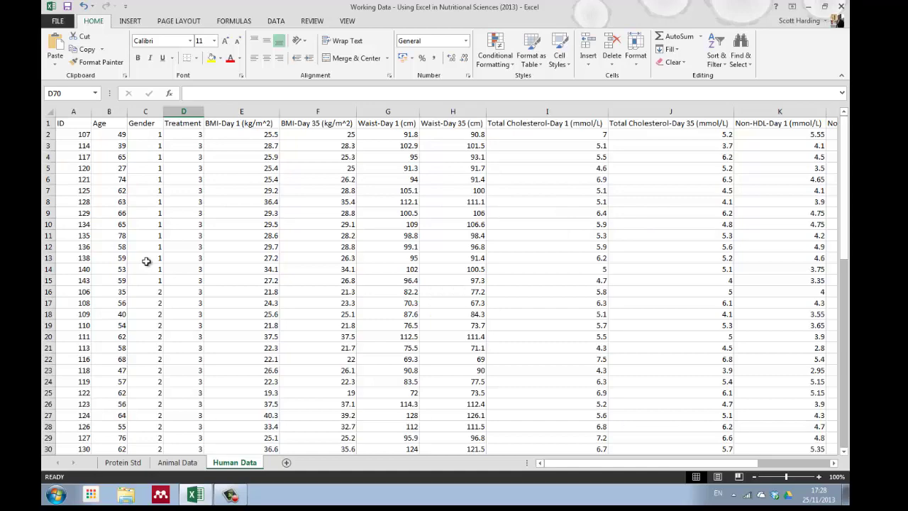
pyautogui.scroll(-5, 177, 335)
pyautogui.scroll(-1, 151, 376)
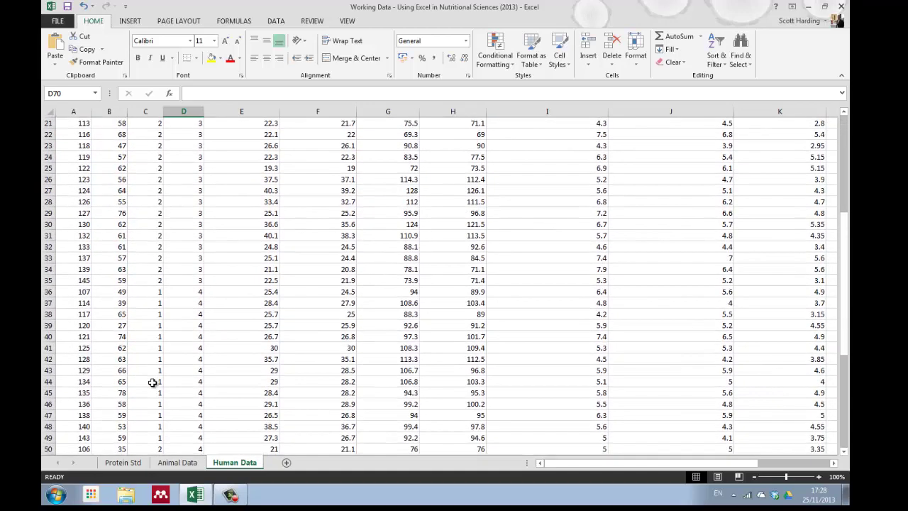
pyautogui.scroll(-5, 152, 383)
pyautogui.scroll(-2, 151, 381)
pyautogui.scroll(7, 173, 347)
pyautogui.scroll(7, 173, 347)
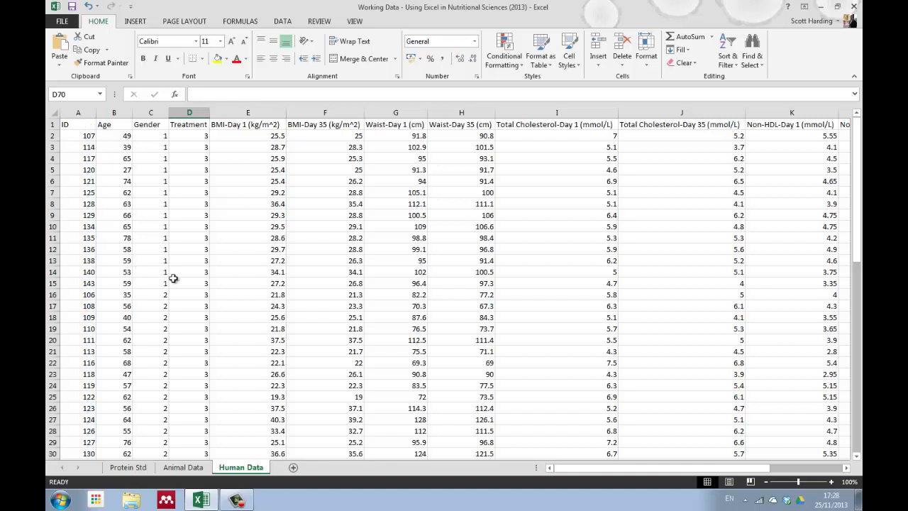
# Step: Insert three blank rows at row 16, between treatment 3's Gender 1 and Gender 2 rows
pyautogui.click(52, 295)
pyautogui.rightClick(53, 295)
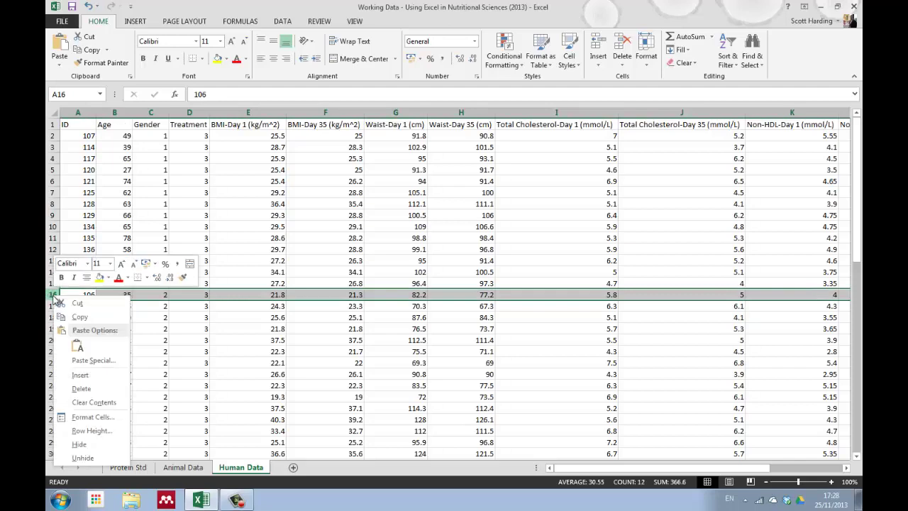
pyautogui.click(81, 377)
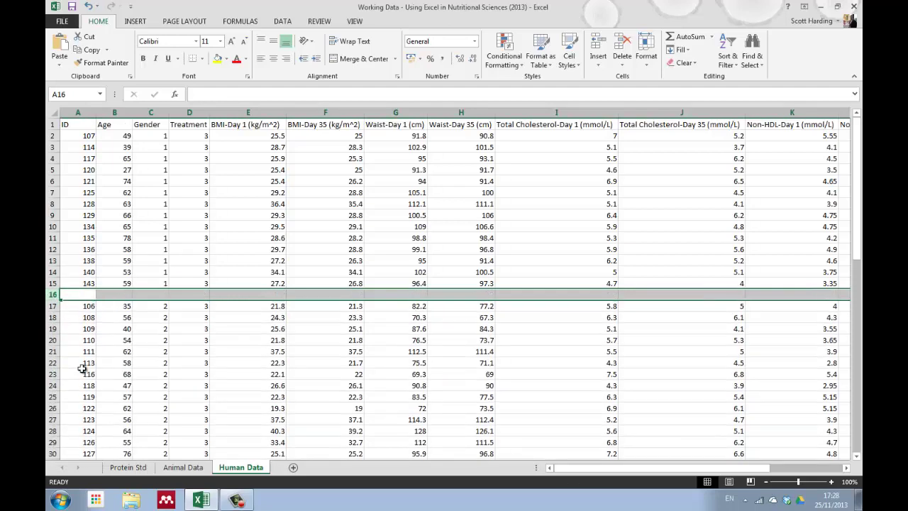
pyautogui.rightClick(55, 295)
pyautogui.click(81, 373)
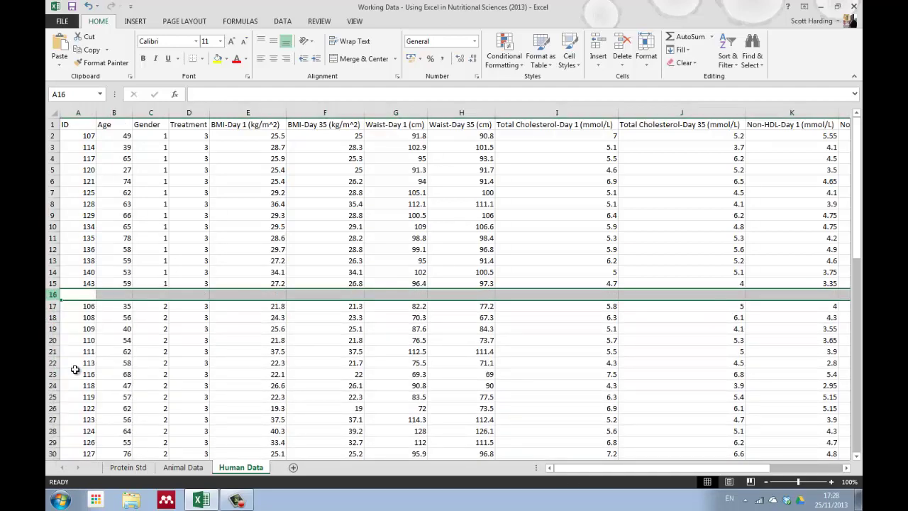
pyautogui.rightClick(53, 295)
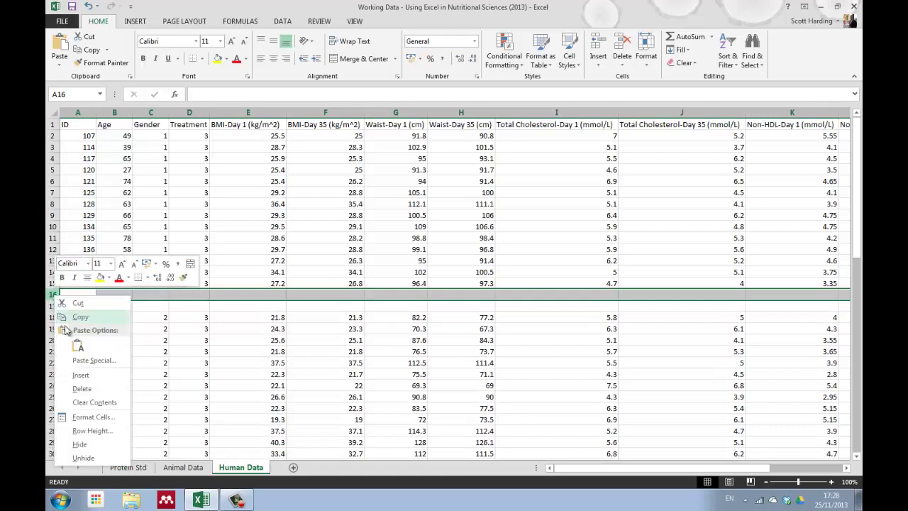
pyautogui.click(82, 378)
# Step: Insert one blank row at row 39, before treatment 4's data
pyautogui.scroll(-1, 105, 339)
pyautogui.scroll(-4, 105, 337)
pyautogui.scroll(-2, 105, 333)
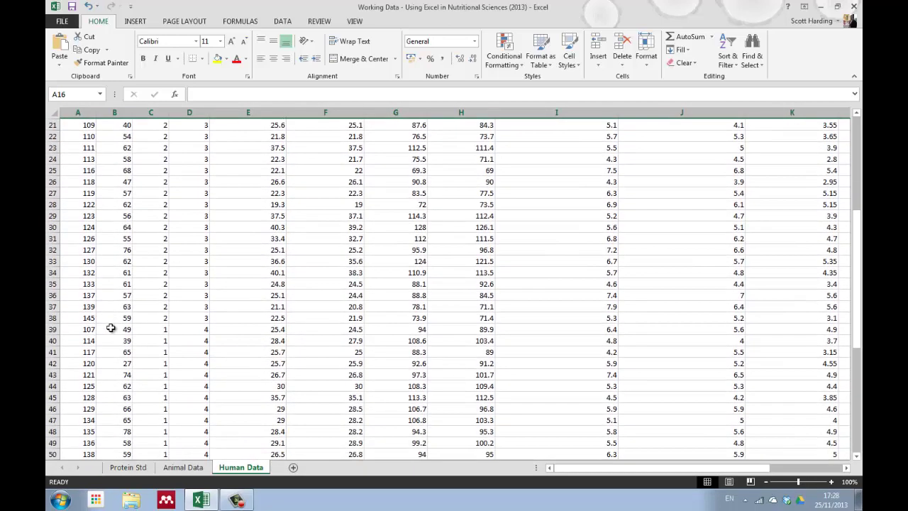
pyautogui.click(54, 330)
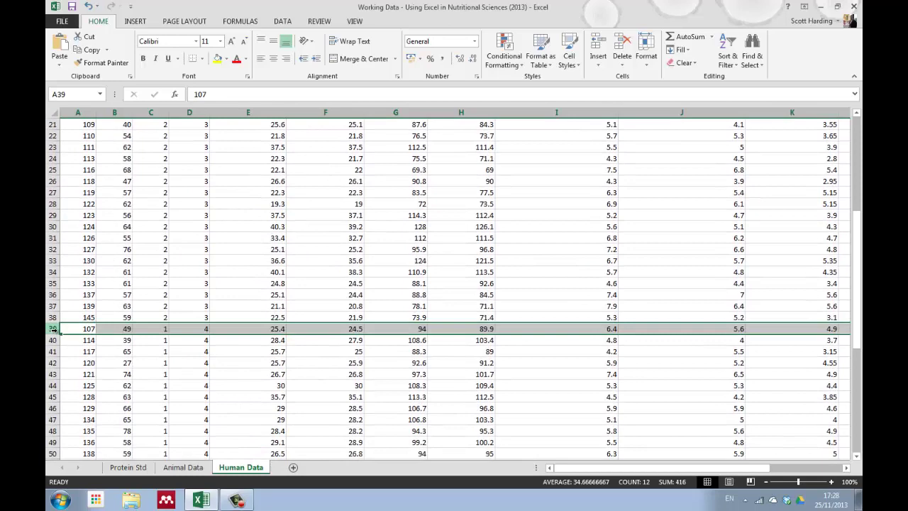
pyautogui.rightClick(53, 329)
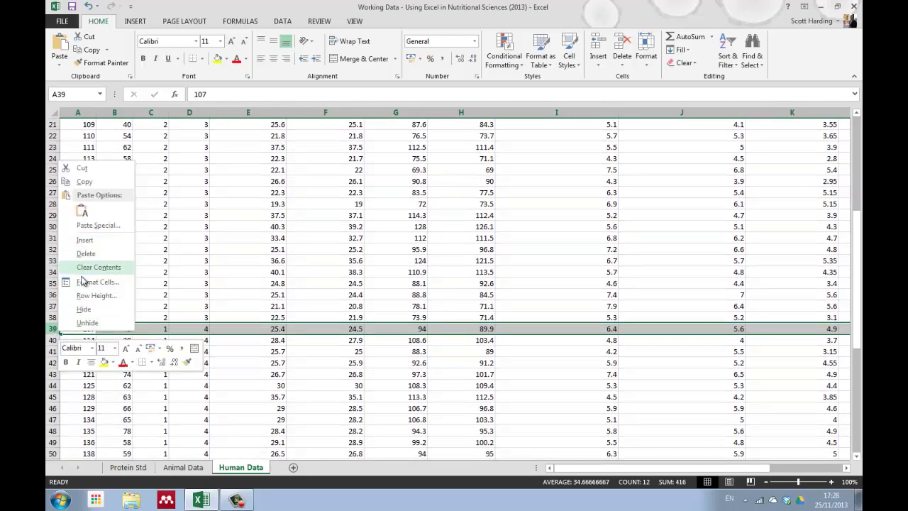
pyautogui.click(85, 241)
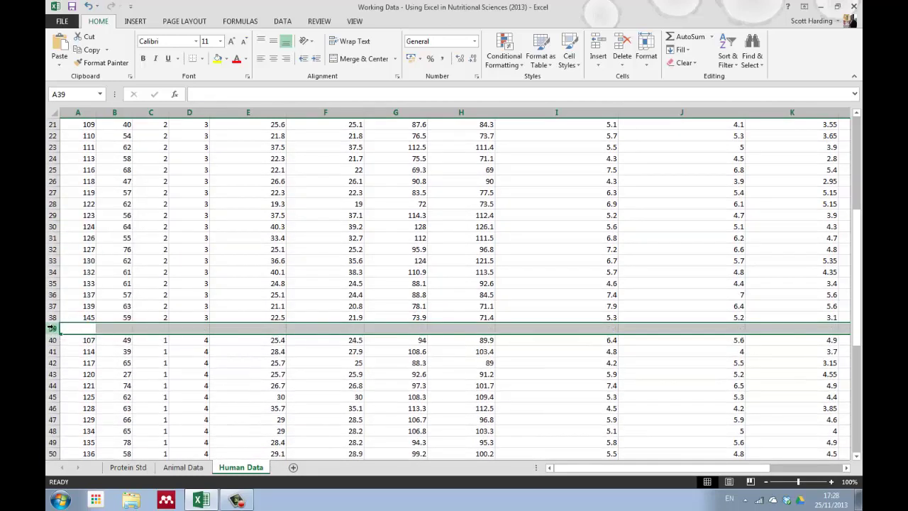
pyautogui.scroll(7, 208, 226)
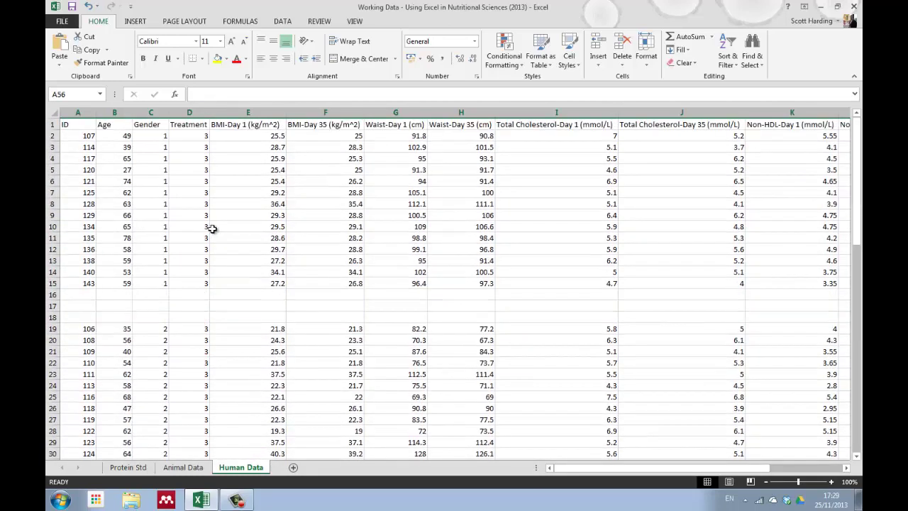
# Step: Enter 'Mean' in A16 and 'SEM' in A17, then copy both labels
pyautogui.click(90, 294)
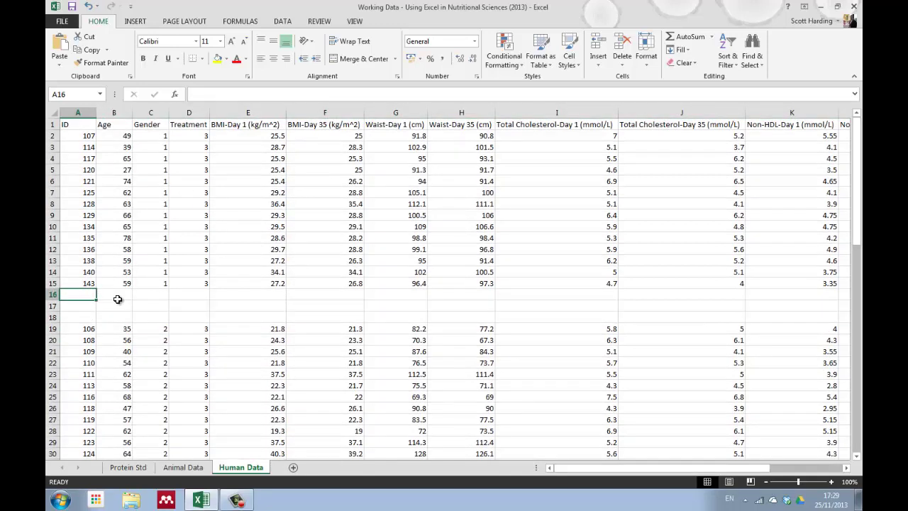
pyautogui.write('MEan')
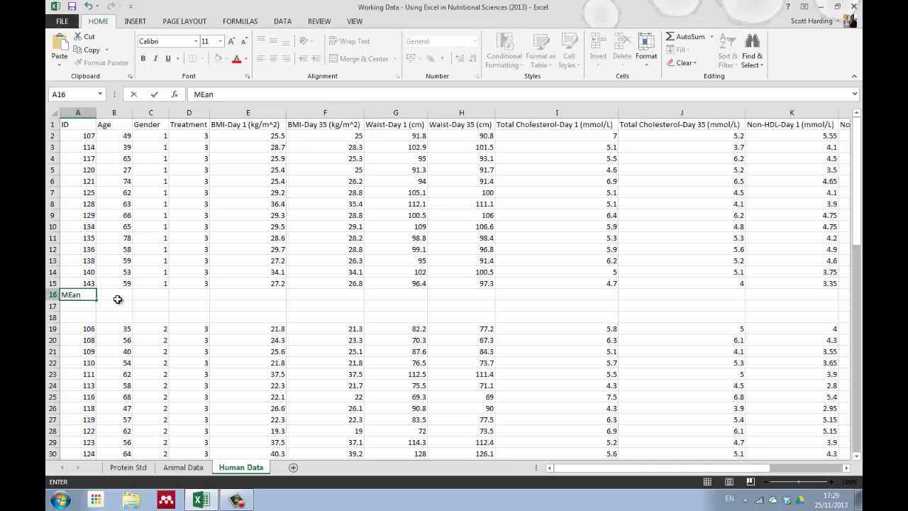
pyautogui.press('Return')
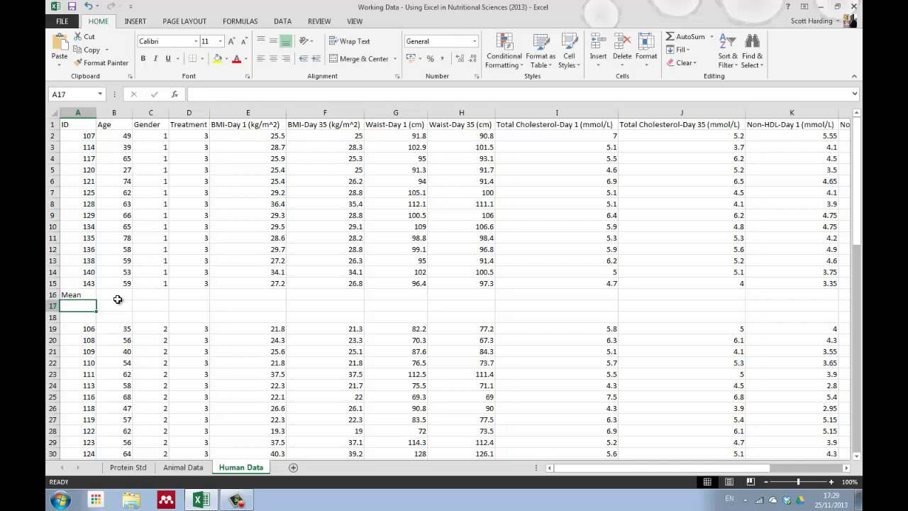
pyautogui.write('SEM')
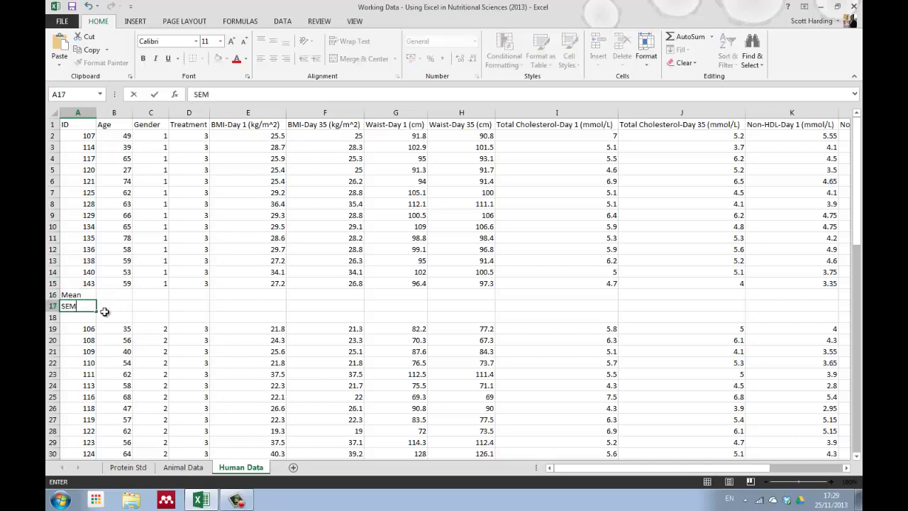
pyautogui.scroll(-2, 118, 312)
pyautogui.moveTo(71, 239); pyautogui.dragTo(71, 249)
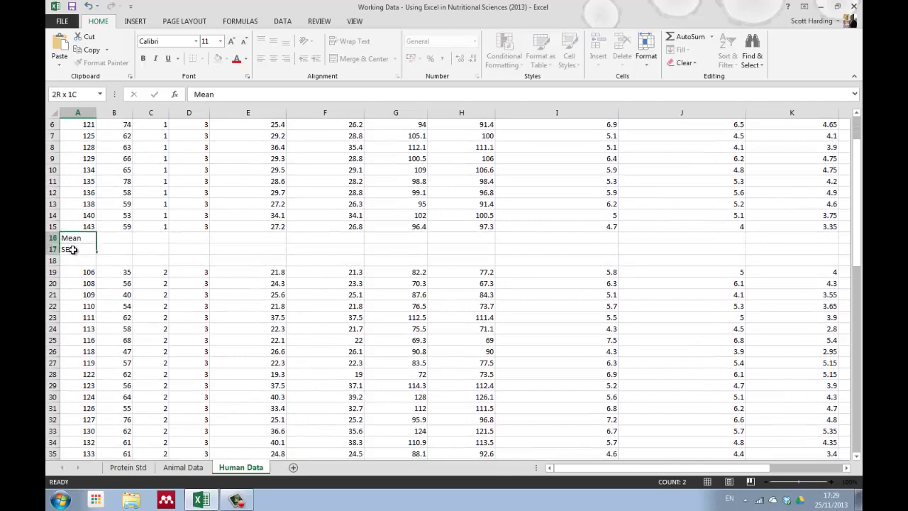
pyautogui.rightClick(72, 241)
pyautogui.click(84, 260)
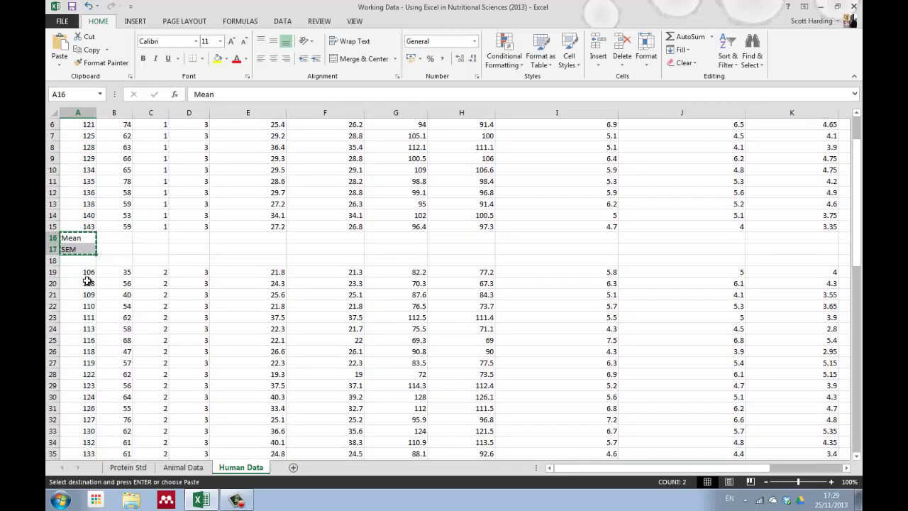
# Step: Paste the Mean and SEM labels under the next groups at A39 and A56
pyautogui.scroll(-7, 82, 269)
pyautogui.rightClick(83, 276)
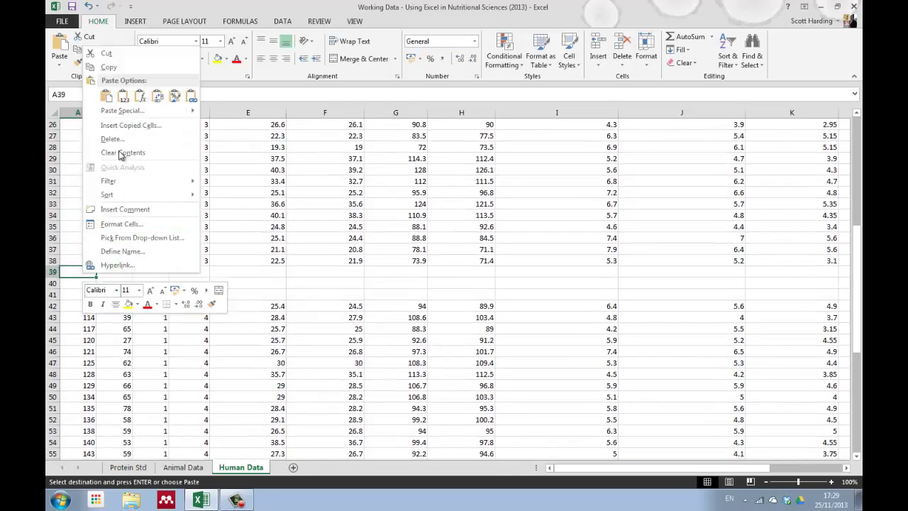
pyautogui.click(106, 95)
pyautogui.scroll(-5, 83, 306)
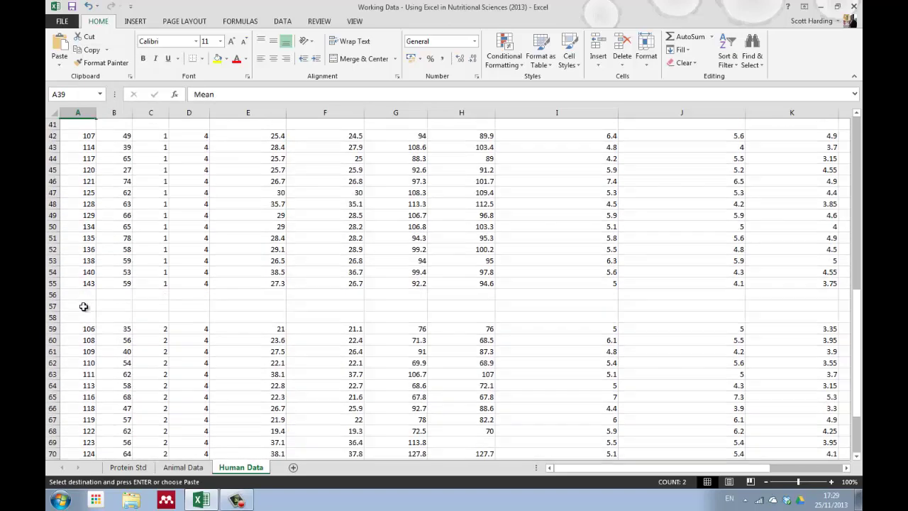
pyautogui.click(77, 294)
pyautogui.rightClick(75, 294)
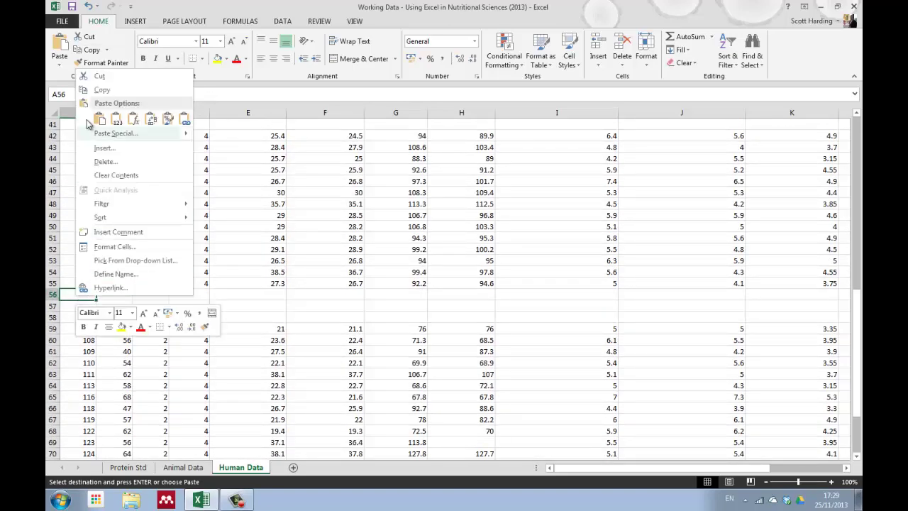
pyautogui.click(99, 118)
pyautogui.scroll(-5, 83, 267)
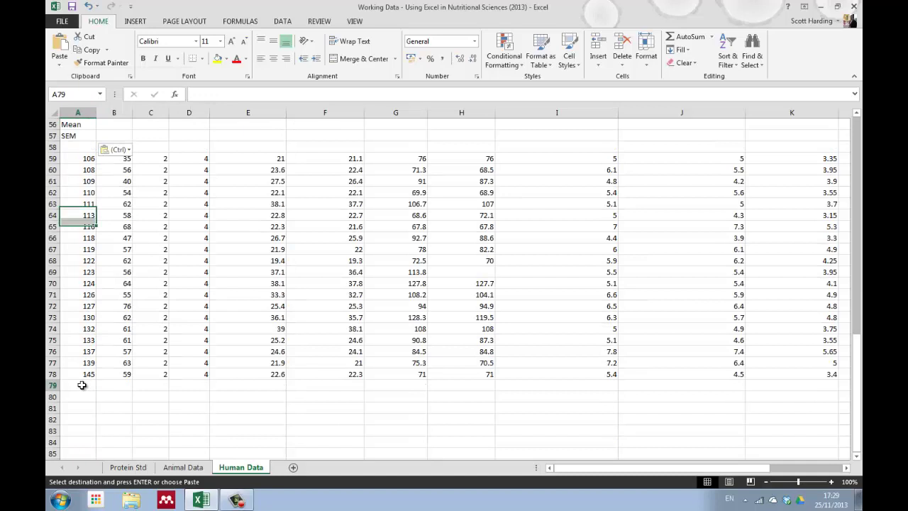
pyautogui.rightClick(82, 386)
# Step: Paste the labels into A79:A80 and enter =AVERAGE(B2:B15) in B16
pyautogui.click(105, 207)
pyautogui.scroll(15, 122, 229)
pyautogui.click(126, 295)
pyautogui.write('=')
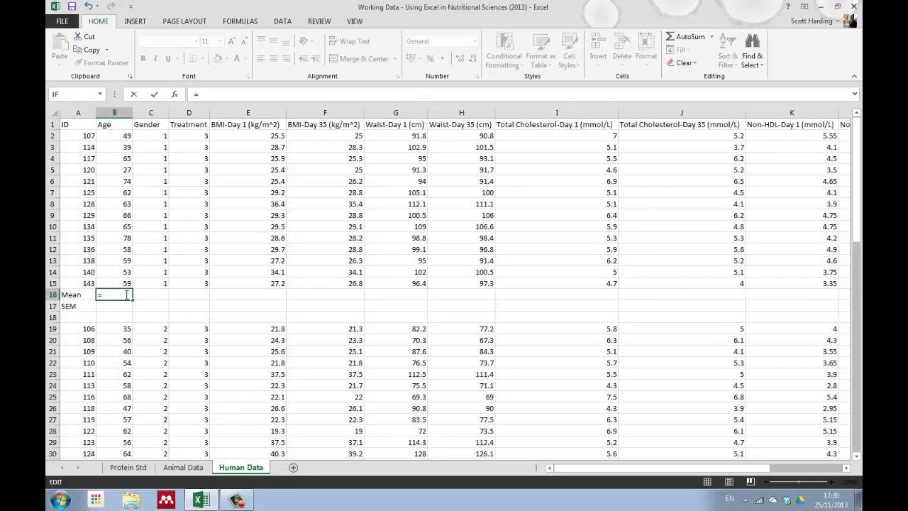
pyautogui.write('aver')
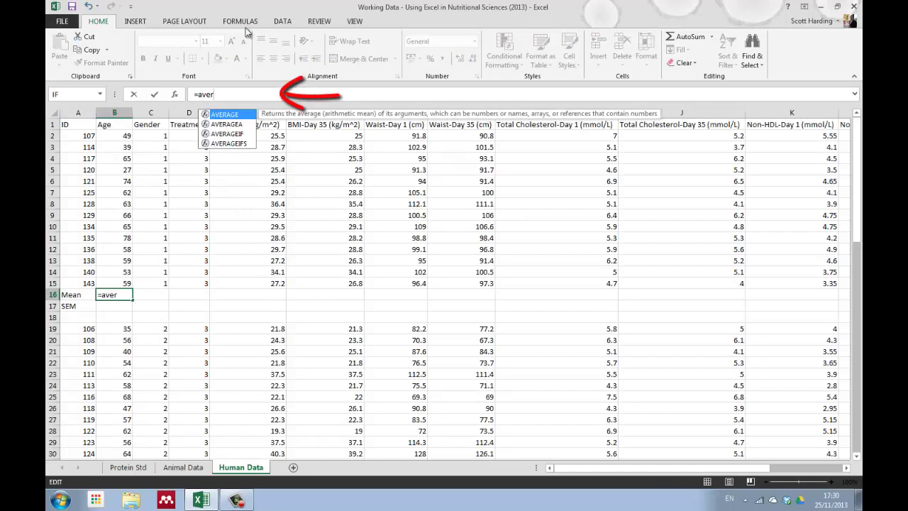
pyautogui.doubleClick(226, 115)
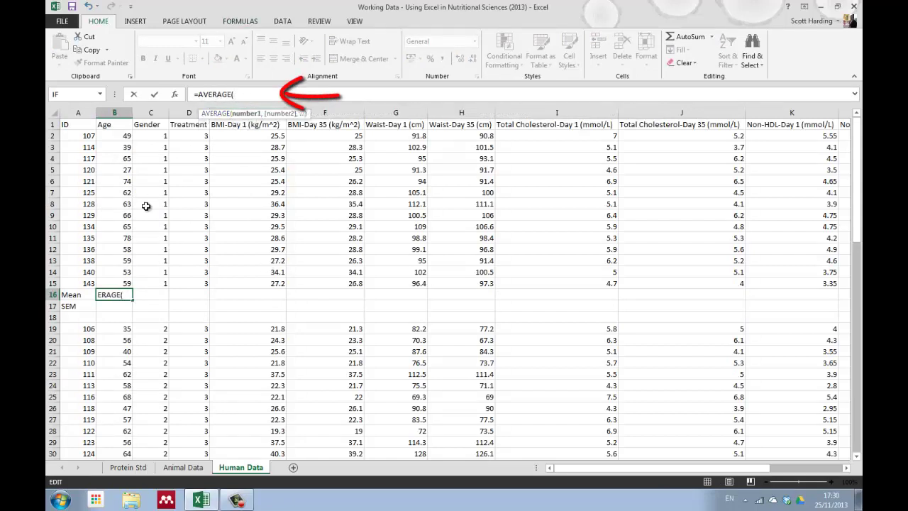
pyautogui.moveTo(122, 138); pyautogui.dragTo(118, 283)
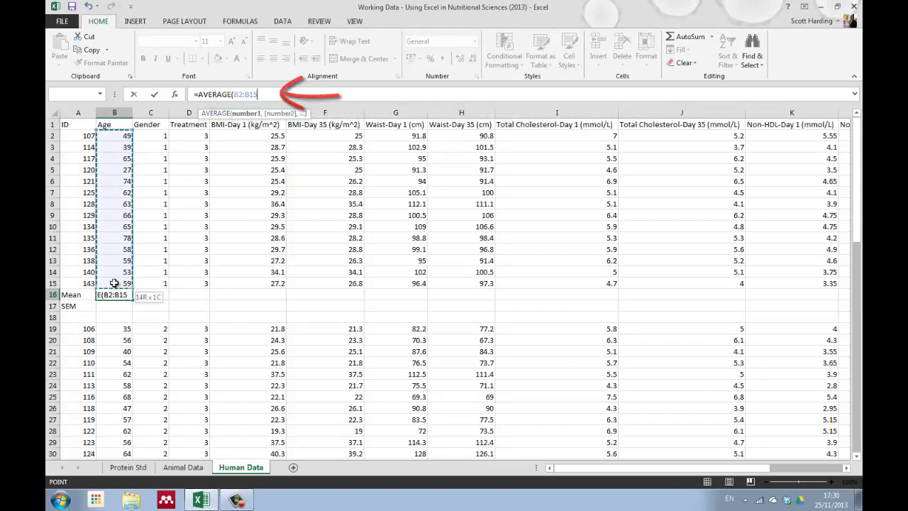
pyautogui.press('Return')
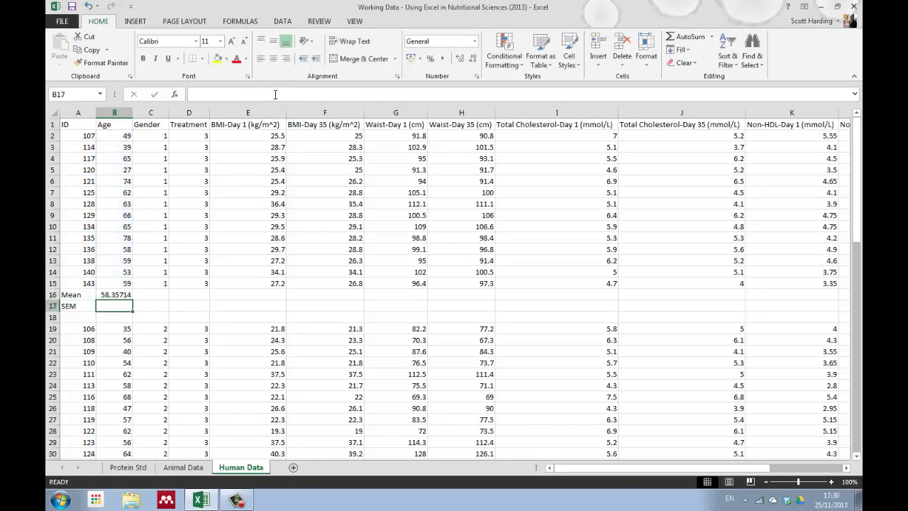
# Step: Decrease B16's decimals so the first group's mean age shows as 58
pyautogui.click(119, 295)
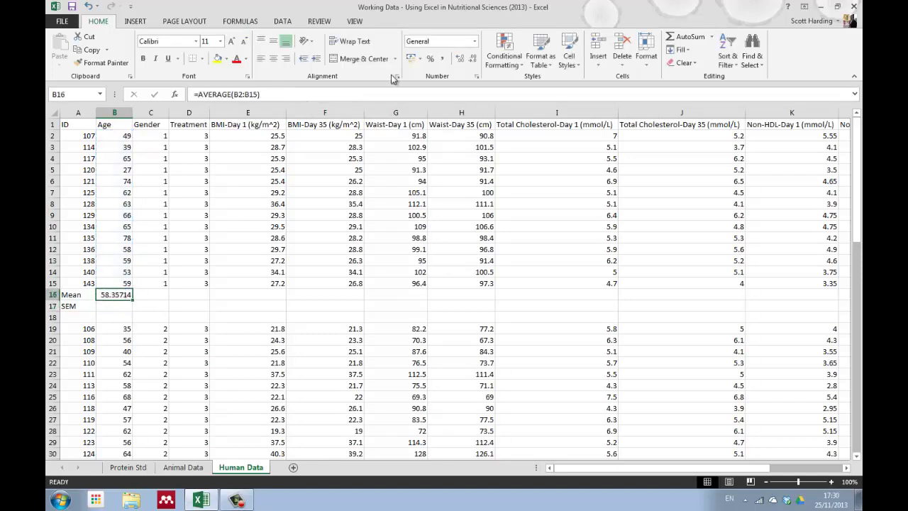
pyautogui.click(472, 61)
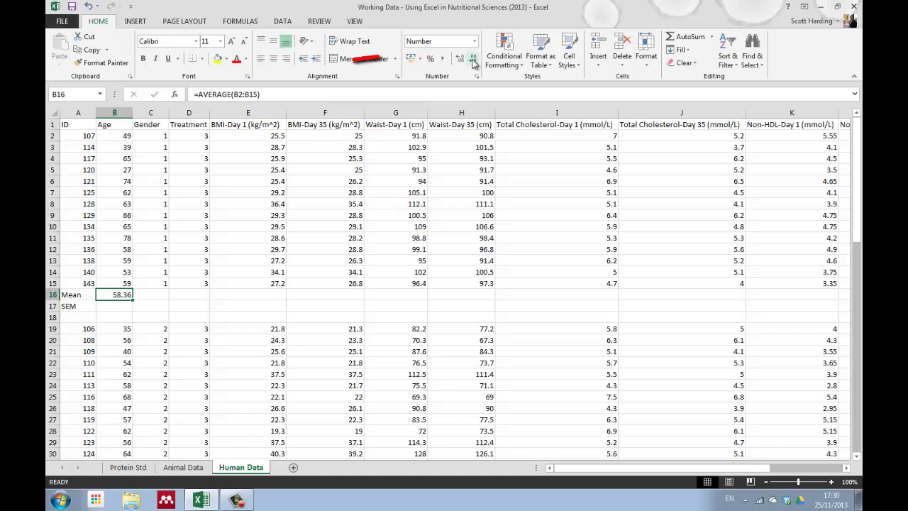
pyautogui.click(473, 61)
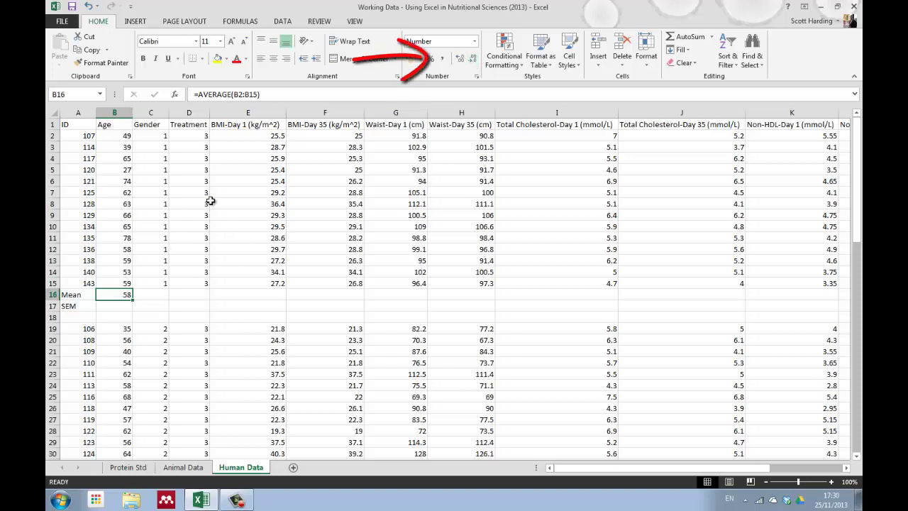
pyautogui.click(246, 294)
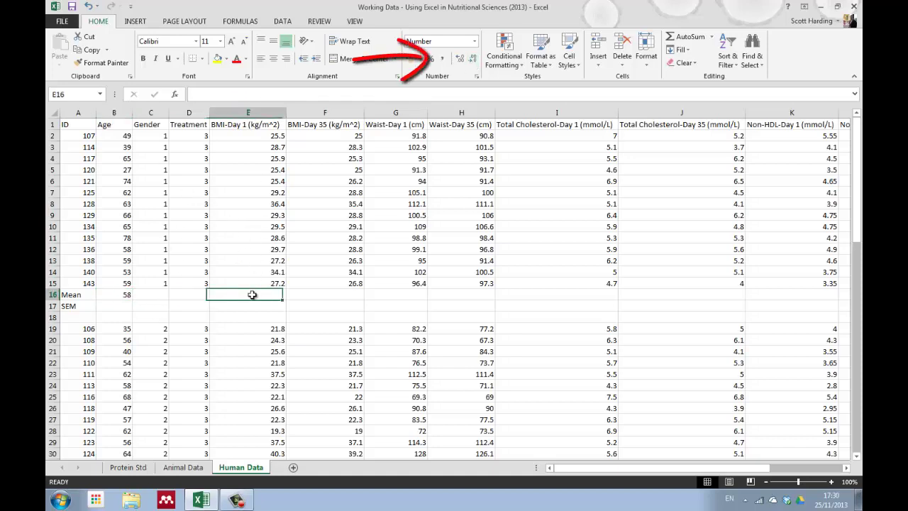
pyautogui.click(126, 294)
# Step: Fill B16's average across to L16 and show the E16:L16 means to one decimal
pyautogui.moveTo(133, 298)
pyautogui.mouseDown()
pyautogui.moveTo(537, 310)
pyautogui.moveTo(748, 297)
pyautogui.mouseUp()
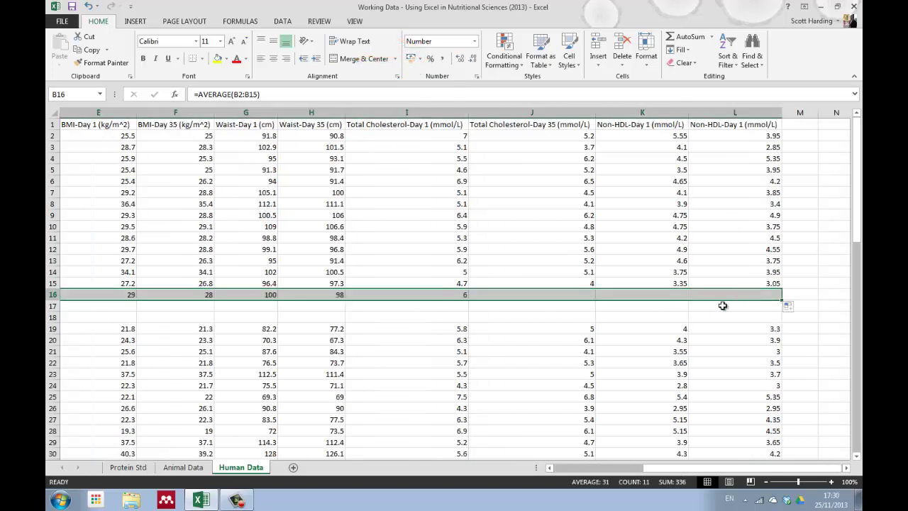
pyautogui.click(240, 303)
pyautogui.moveTo(131, 294)
pyautogui.mouseDown()
pyautogui.moveTo(762, 290)
pyautogui.moveTo(204, 293)
pyautogui.moveTo(315, 294)
pyautogui.mouseUp()
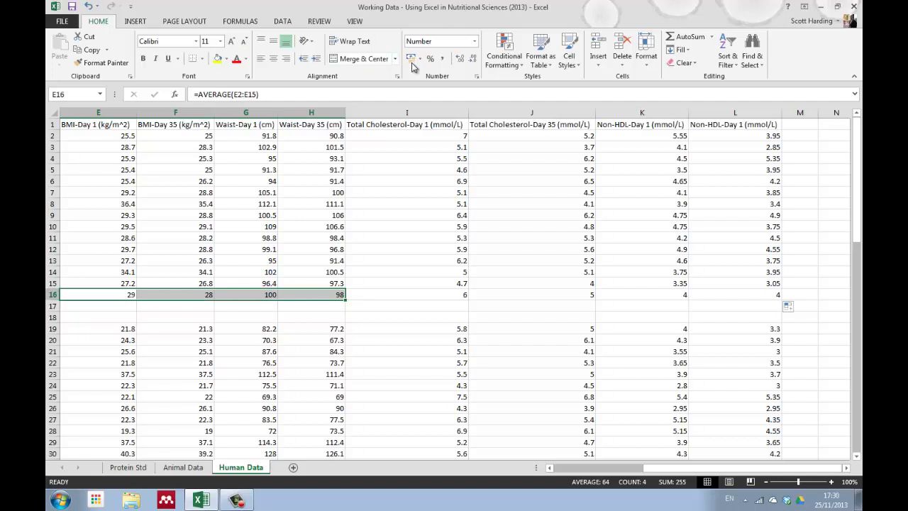
pyautogui.click(459, 59)
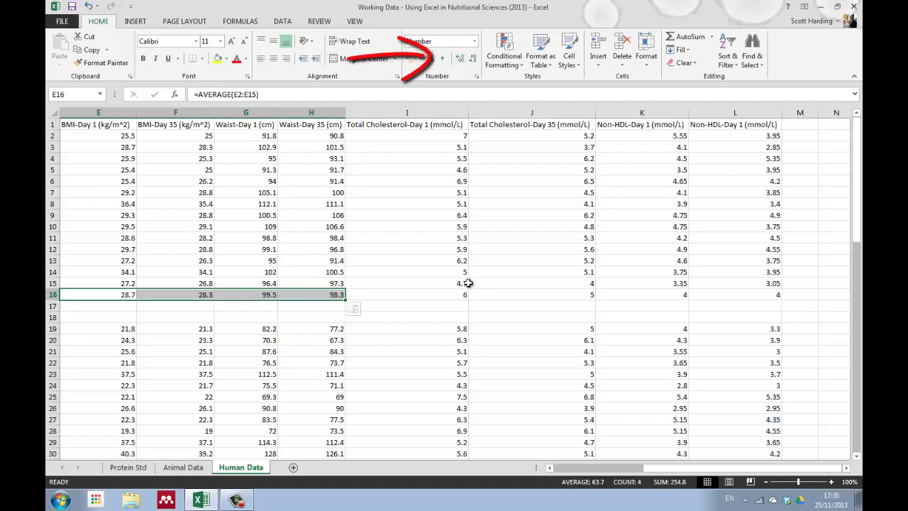
pyautogui.moveTo(444, 294); pyautogui.dragTo(737, 294)
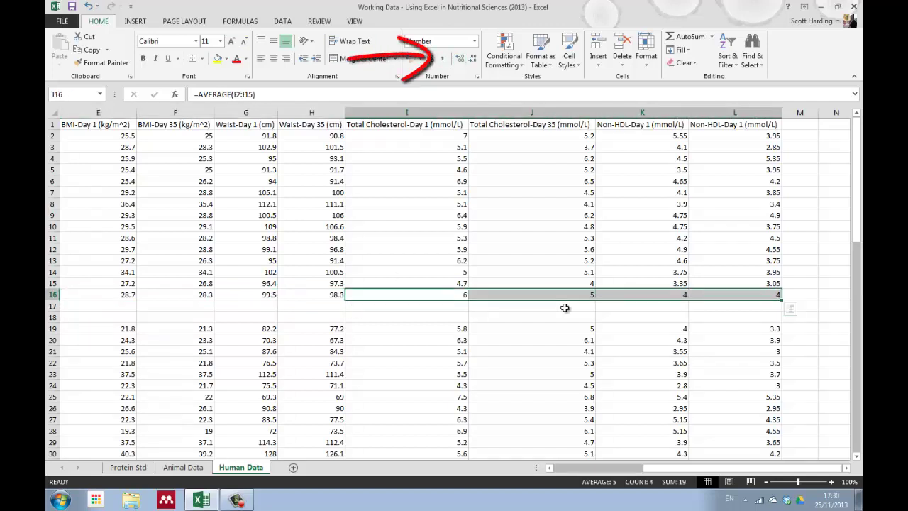
pyautogui.click(459, 59)
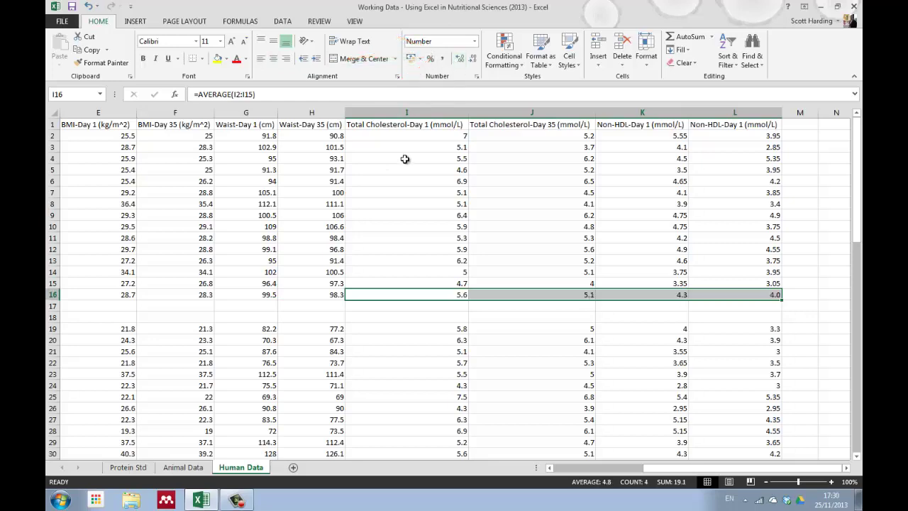
pyautogui.moveTo(603, 468); pyautogui.dragTo(560, 468)
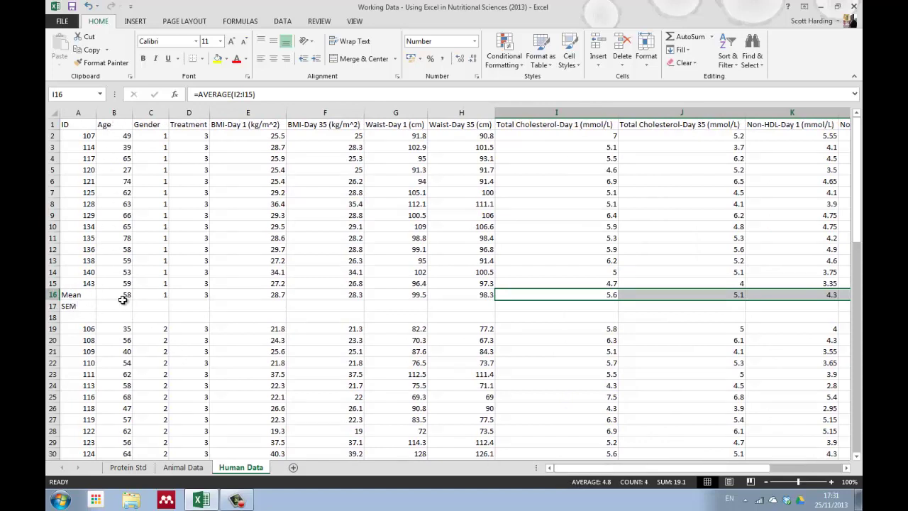
# Step: Move the SEM label from A17 into C17
pyautogui.click(75, 306)
pyautogui.rightClick(74, 306)
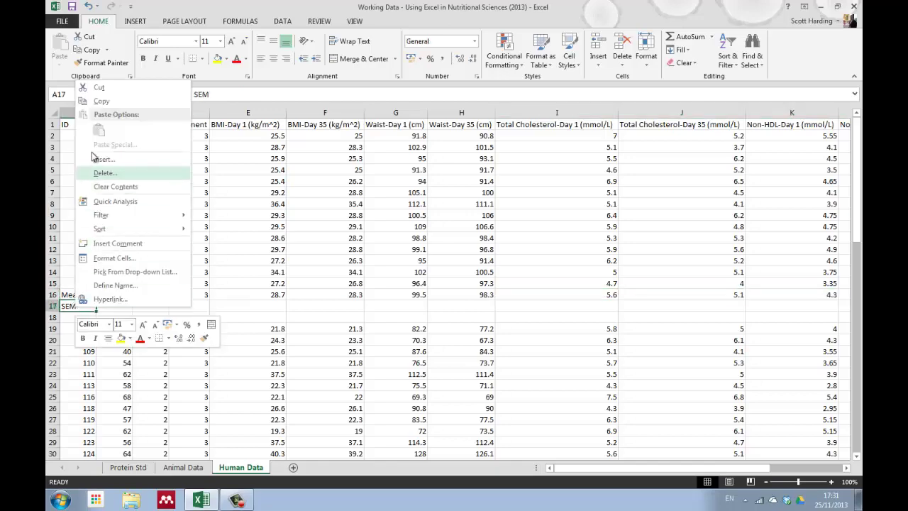
pyautogui.click(92, 84)
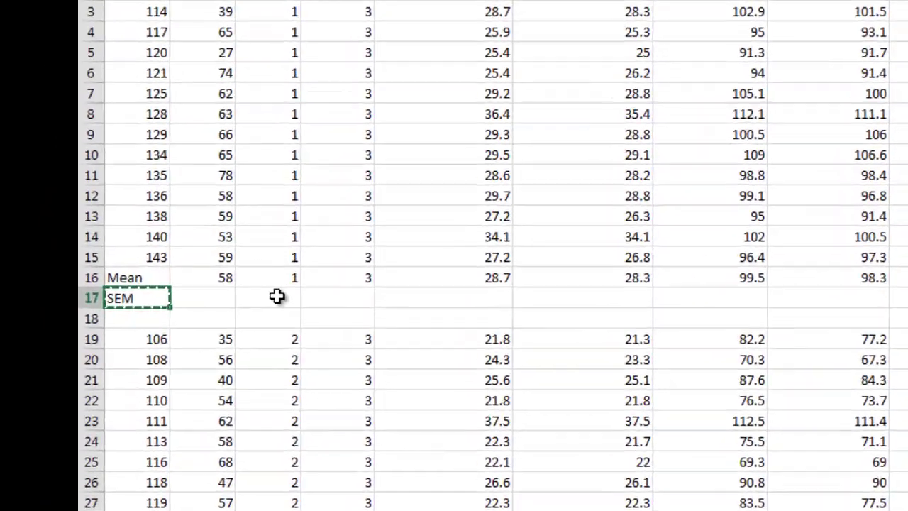
pyautogui.click(208, 302)
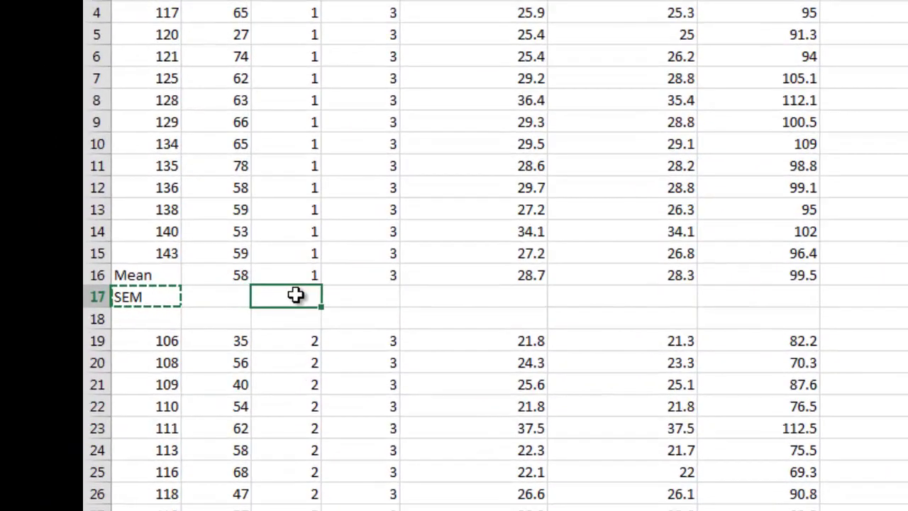
pyautogui.rightClick(208, 301)
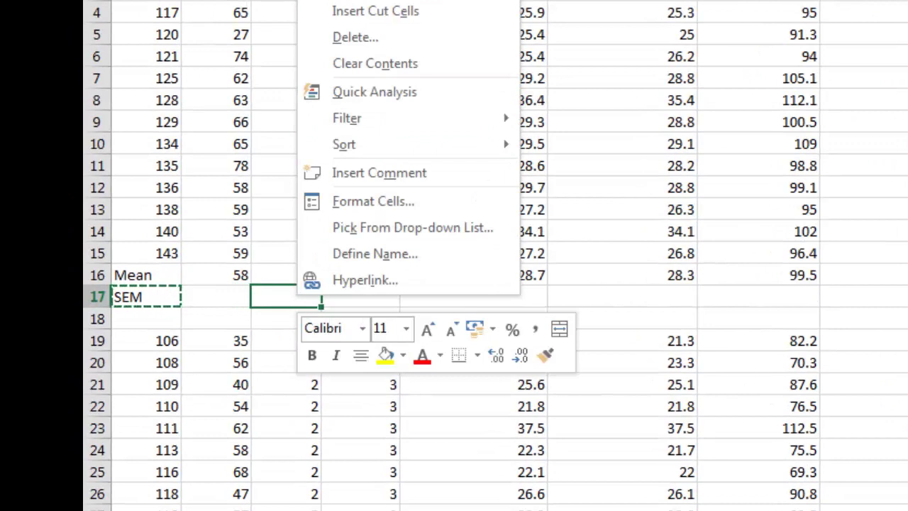
pyautogui.click(316, 2)
# Step: Label A17 'SD' and enter a STDEV formula on the first group's ages in B17
pyautogui.click(149, 296)
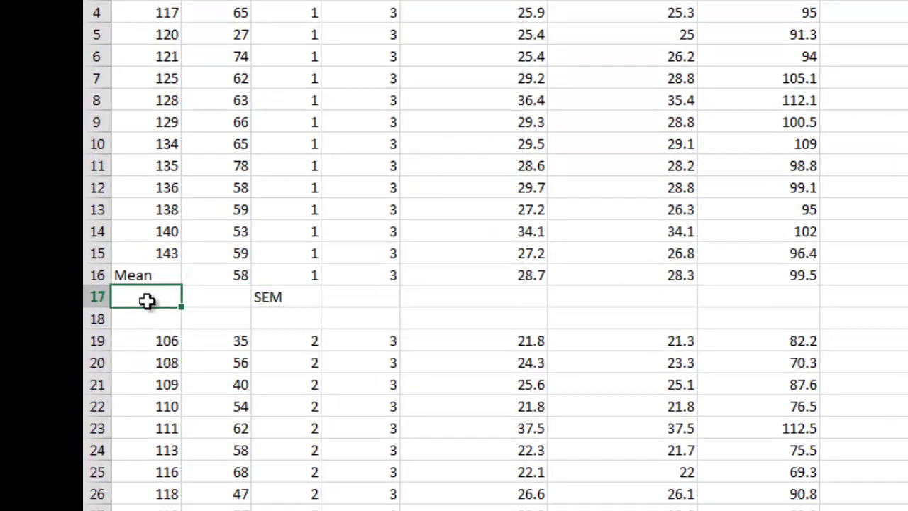
pyautogui.write('SD')
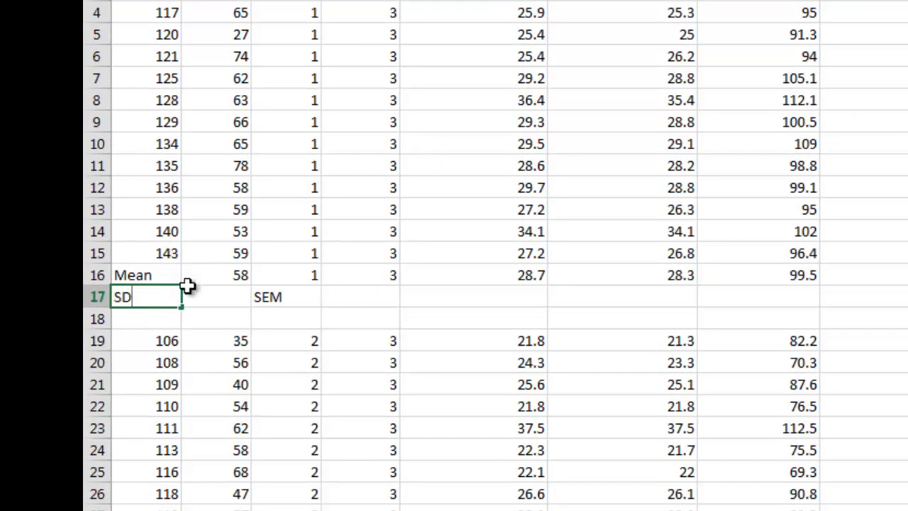
pyautogui.click(211, 296)
pyautogui.write('=')
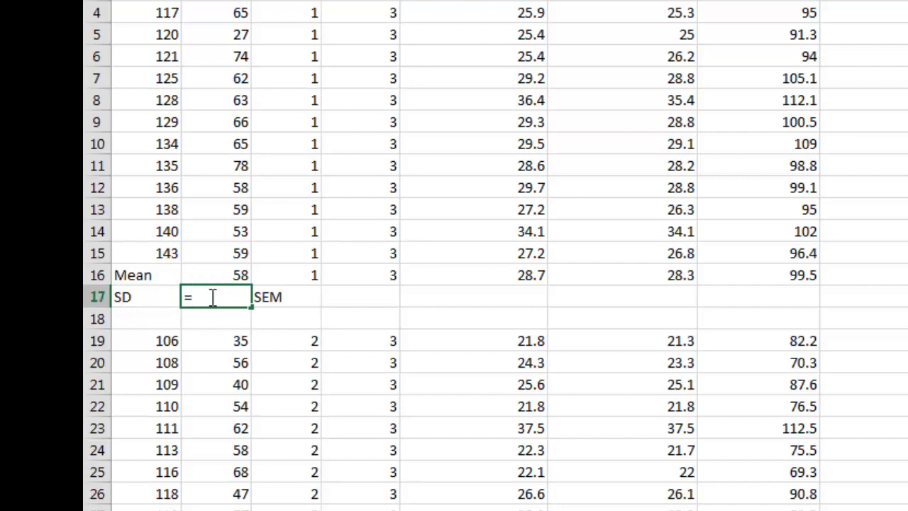
pyautogui.write('stdev')
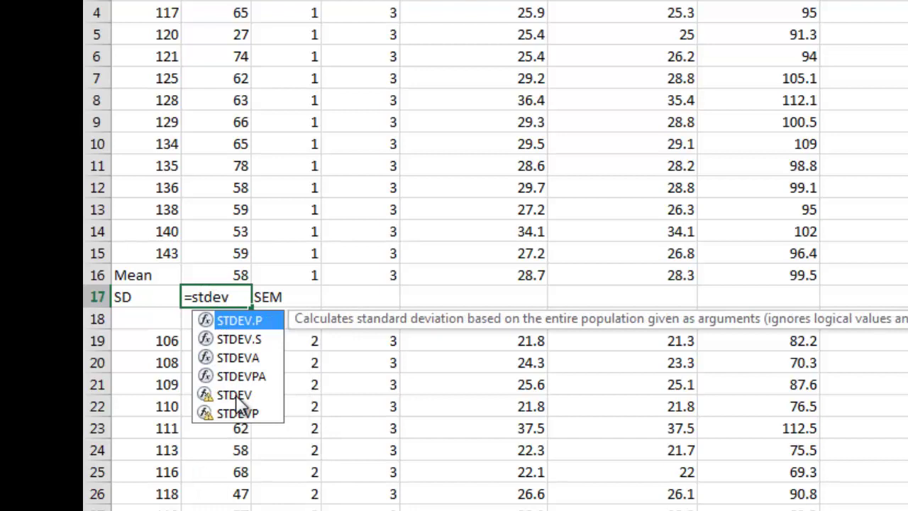
pyautogui.doubleClick(234, 395)
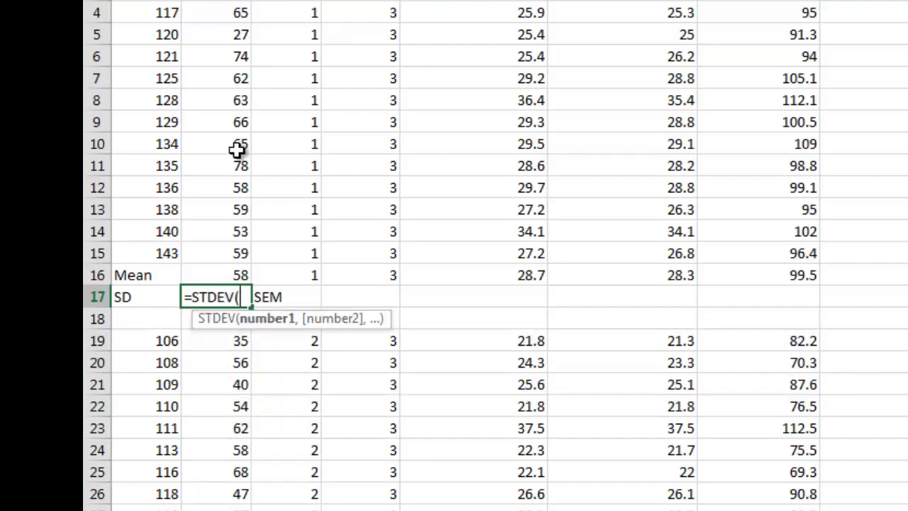
pyautogui.moveTo(241, 7); pyautogui.dragTo(227, 249)
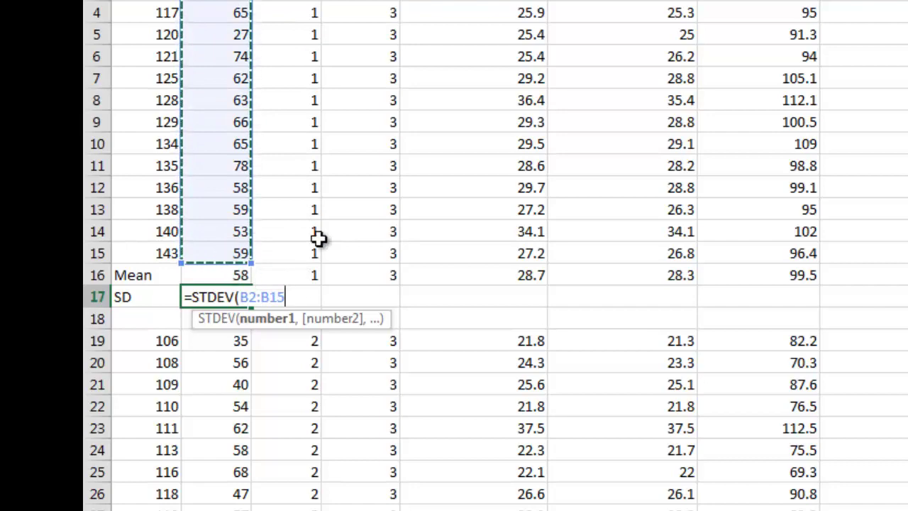
pyautogui.press('Return')
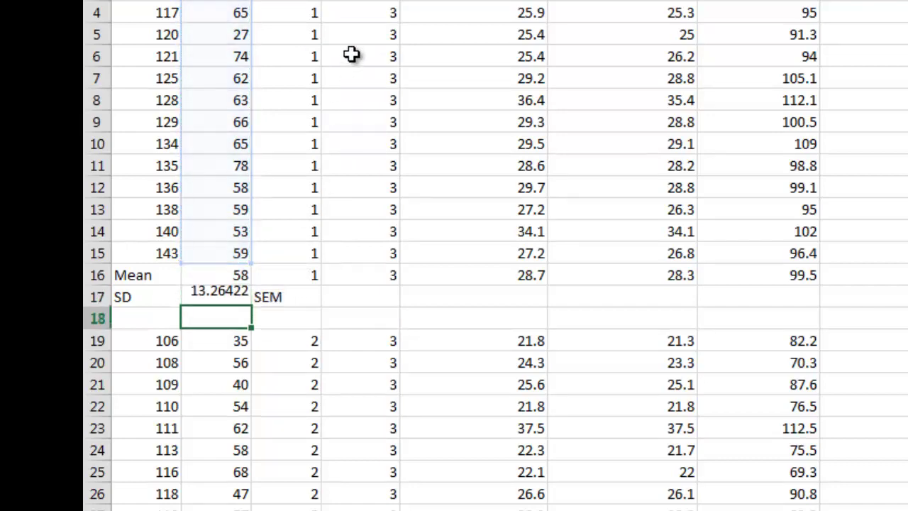
# Step: Round the age standard deviation in B17 to the whole number 13
pyautogui.click(218, 296)
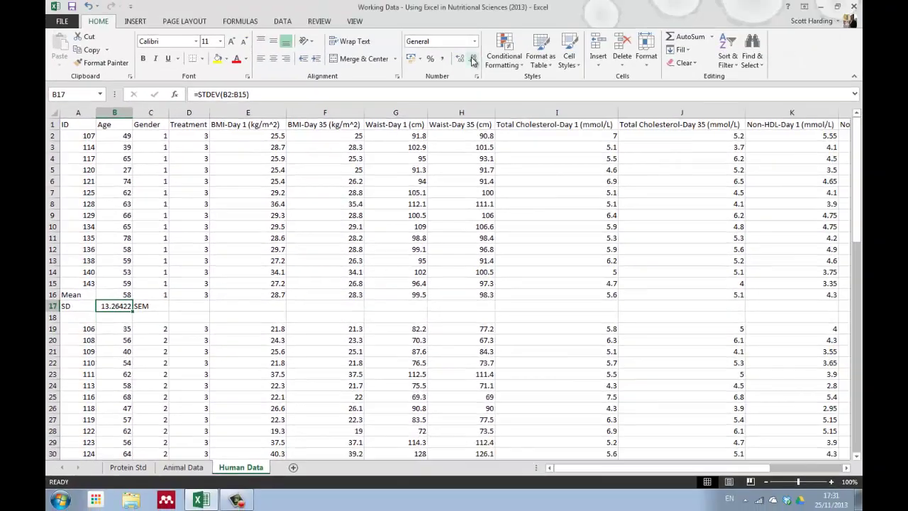
pyautogui.click(473, 59)
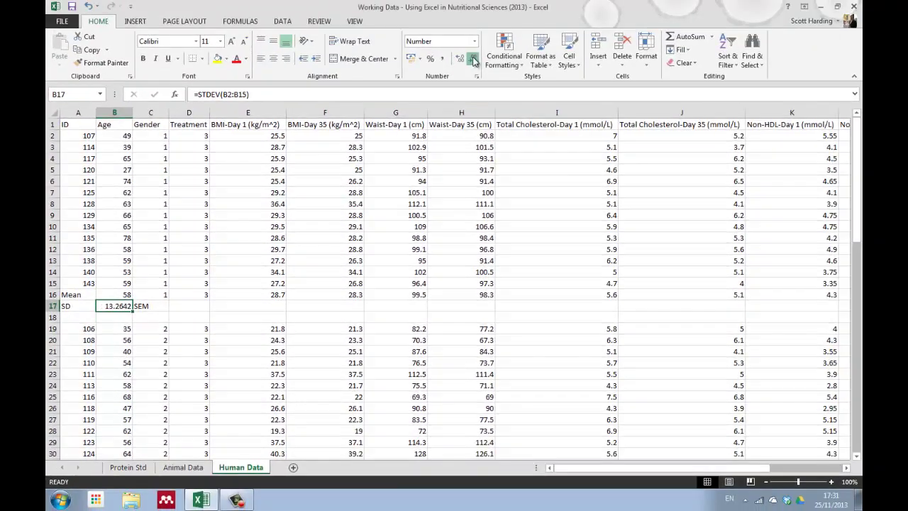
pyautogui.tripleClick(473, 60)
pyautogui.click(183, 304)
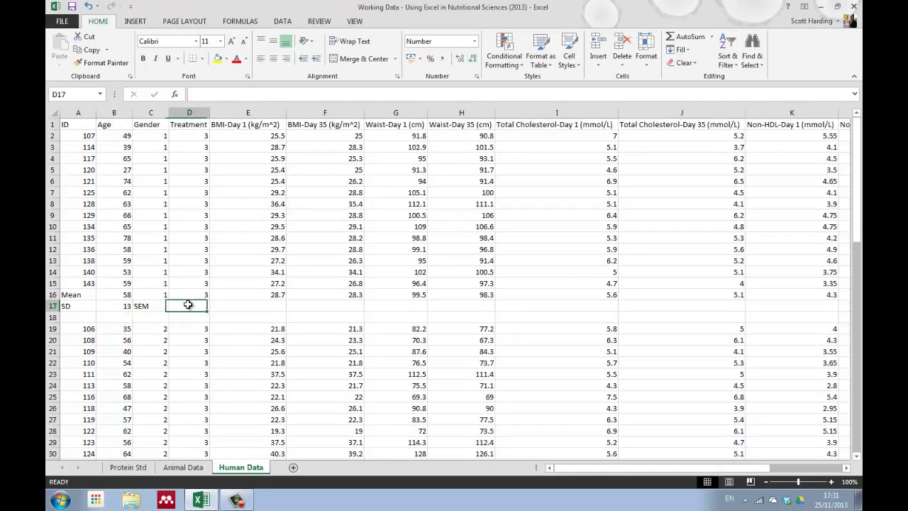
# Step: Enter =STDEV(E2:E15)/SQRT(14) in E17 and display the BMI standard error as 0.9
pyautogui.click(274, 303)
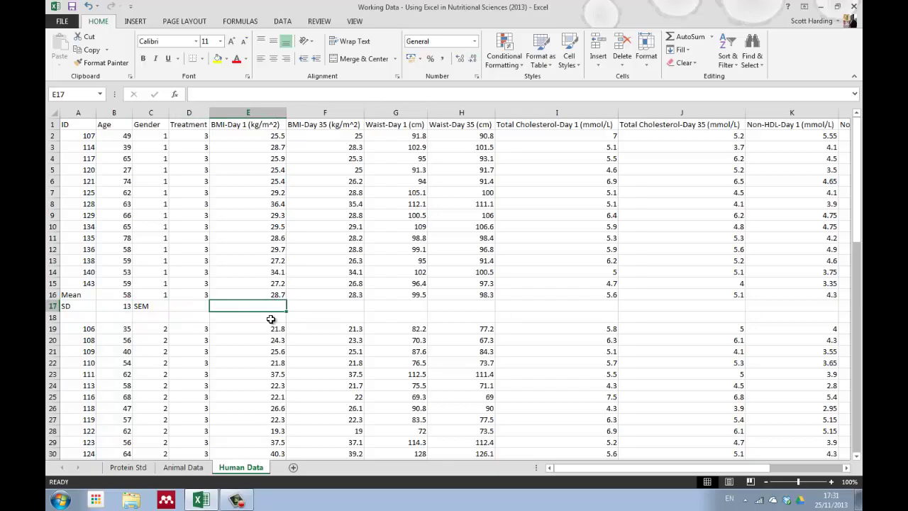
pyautogui.write('=')
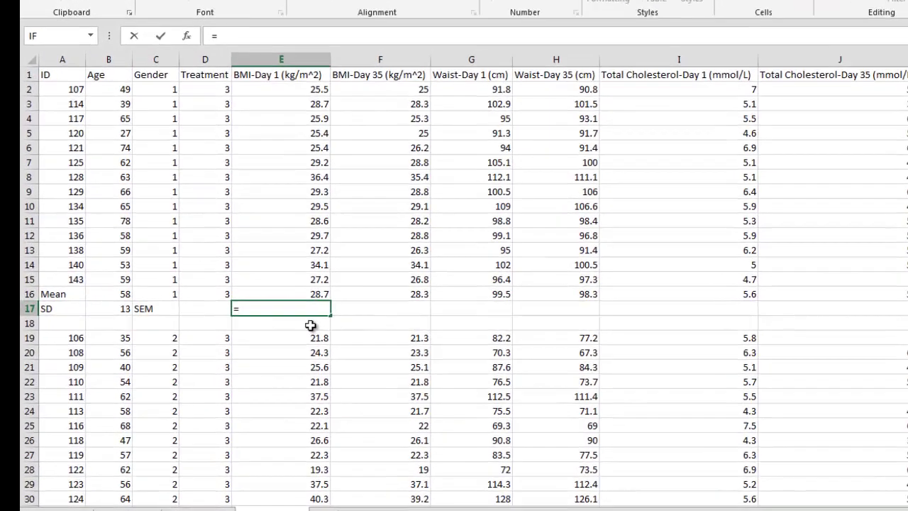
pyautogui.write('st')
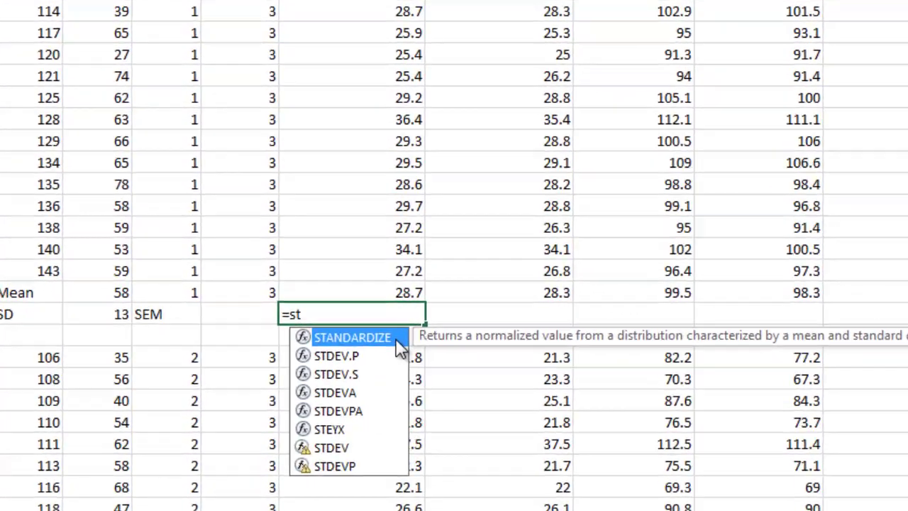
pyautogui.write('de')
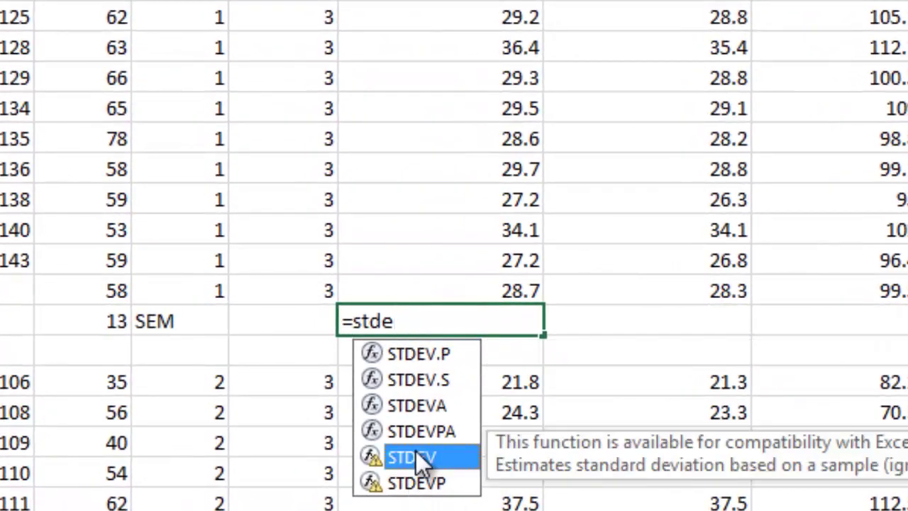
pyautogui.doubleClick(416, 454)
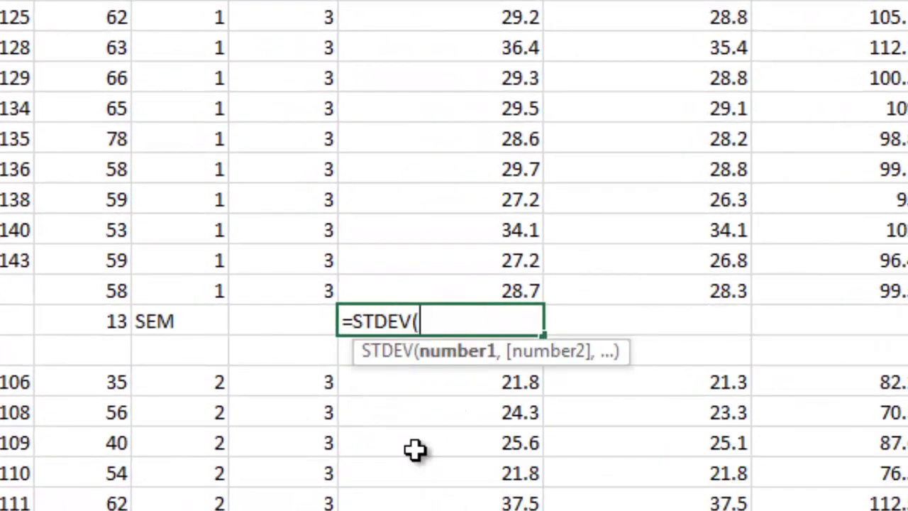
pyautogui.moveTo(446, 14); pyautogui.dragTo(452, 255)
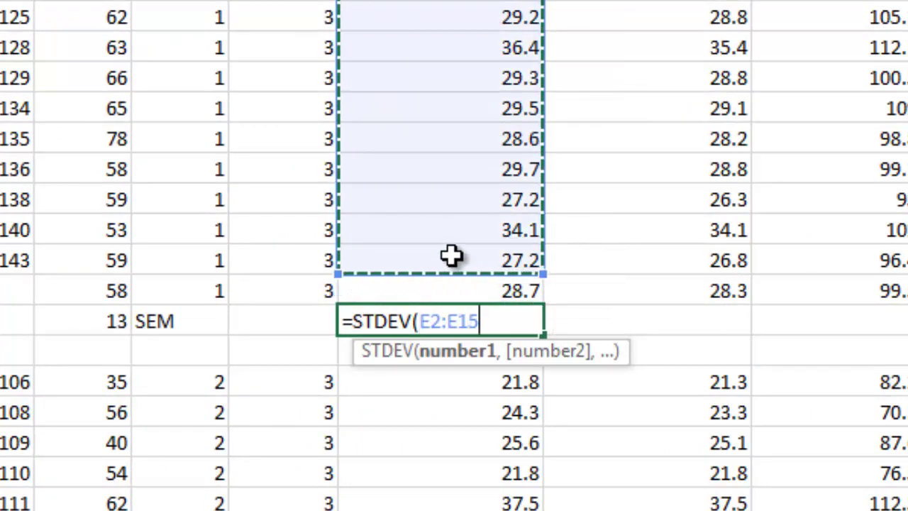
pyautogui.write(')/')
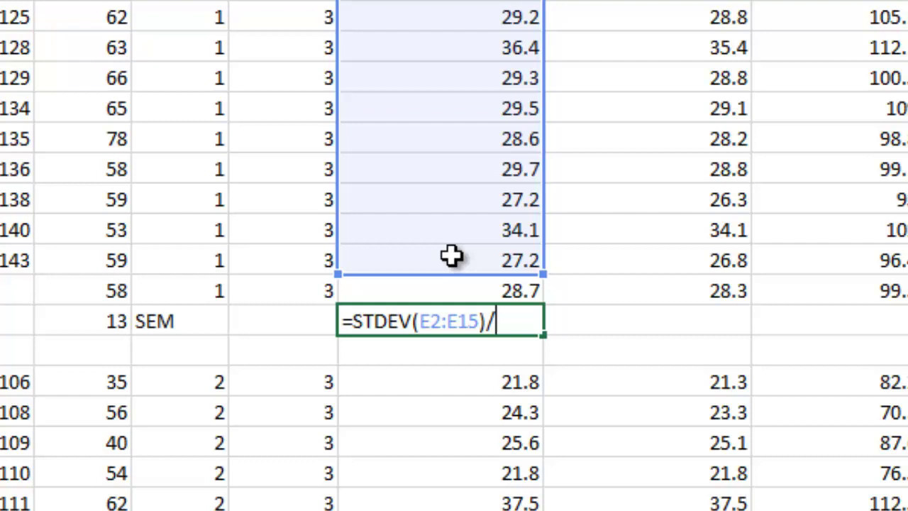
pyautogui.write('sqrt')
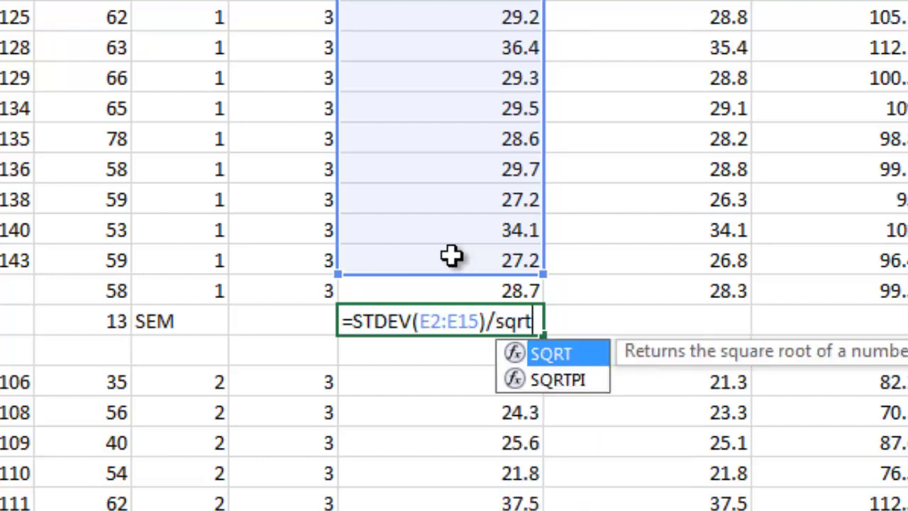
pyautogui.write('(14)')
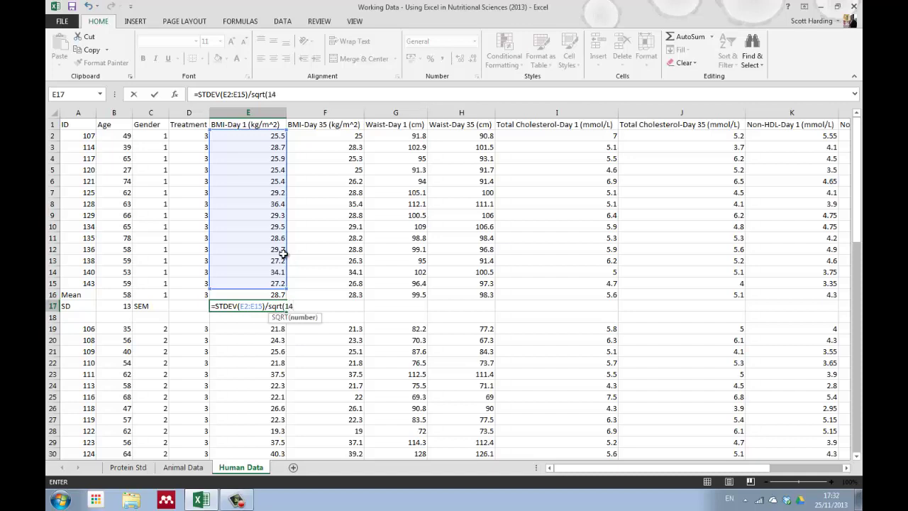
pyautogui.press('Return')
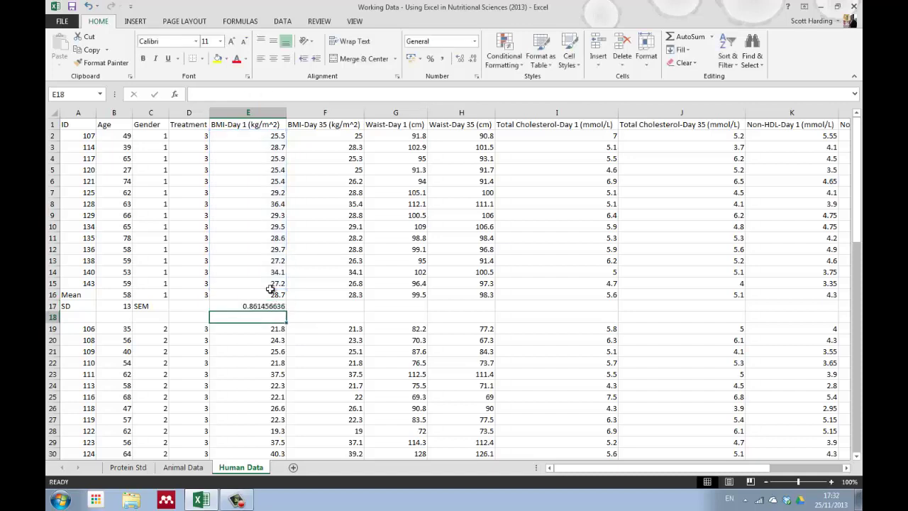
pyautogui.click(256, 307)
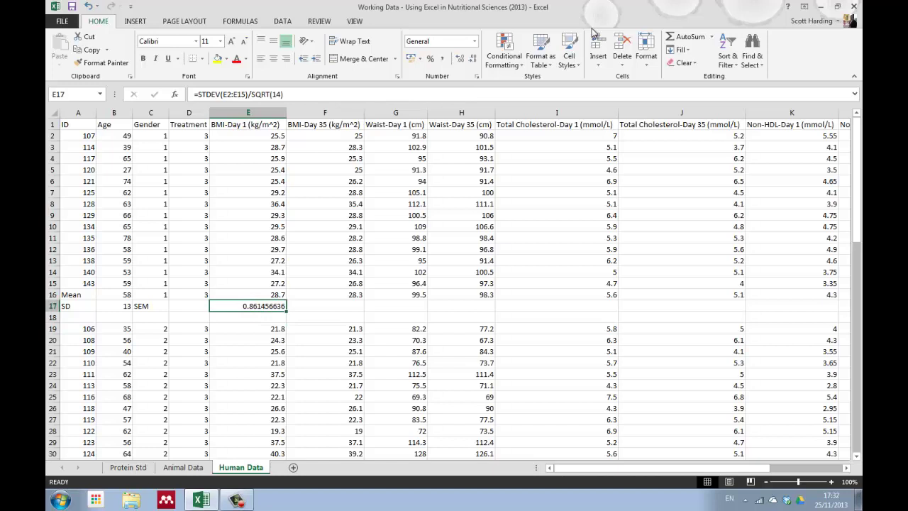
pyautogui.click(474, 59)
pyautogui.click(473, 58)
pyautogui.click(473, 59)
pyautogui.click(473, 59)
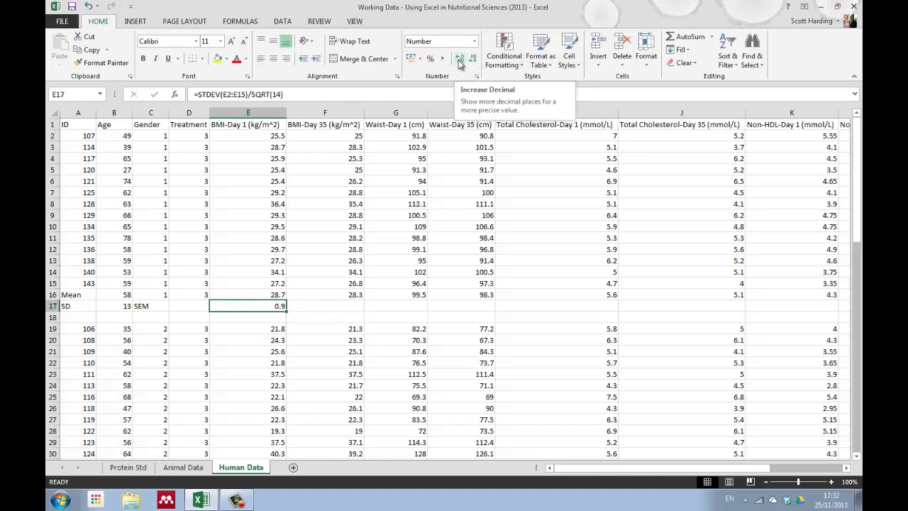
# Step: Fill E17's standard error formula right through L17, the Non-HDL-Day 1 column
pyautogui.moveTo(286, 312)
pyautogui.mouseDown()
pyautogui.moveTo(826, 307)
pyautogui.moveTo(767, 302)
pyautogui.mouseUp()
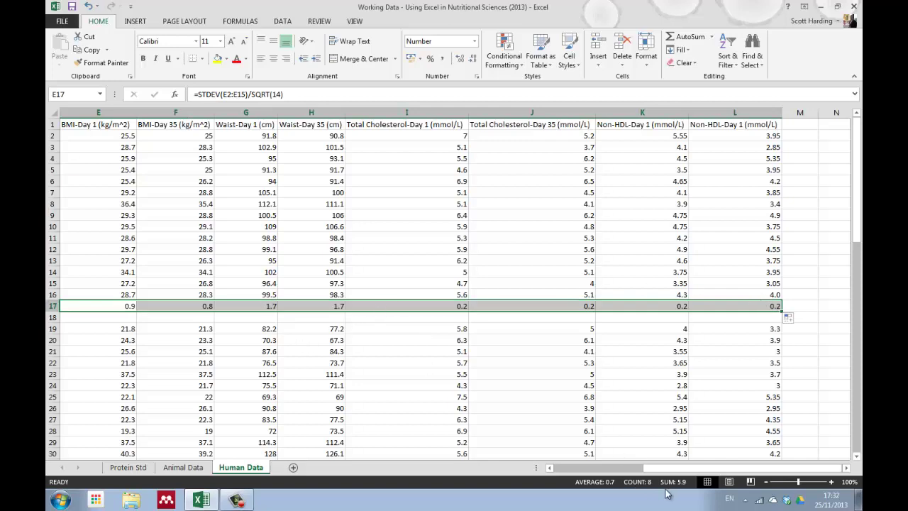
pyautogui.hscroll(-4, 125, 325)
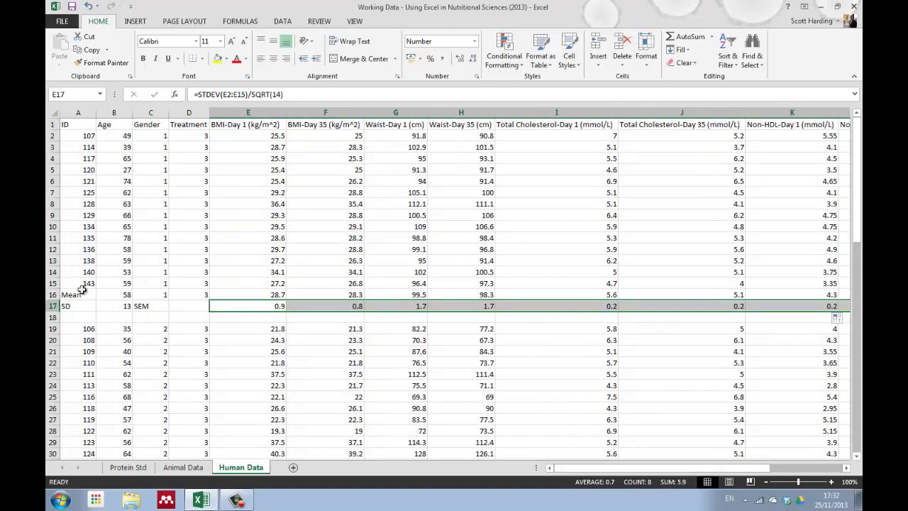
# Step: Copy summary rows A16:L17 and paste them at A39 for the second group
pyautogui.moveTo(71, 293); pyautogui.dragTo(718, 298)
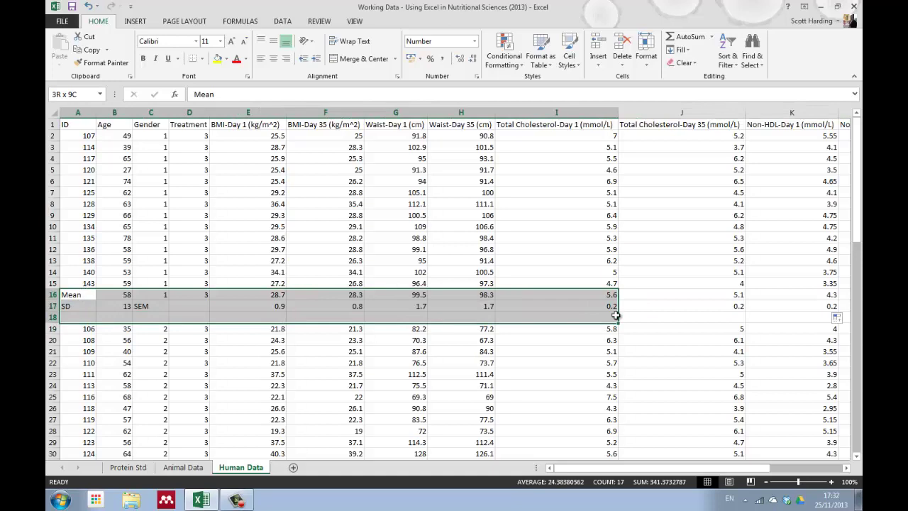
pyautogui.moveTo(718, 297); pyautogui.dragTo(766, 306)
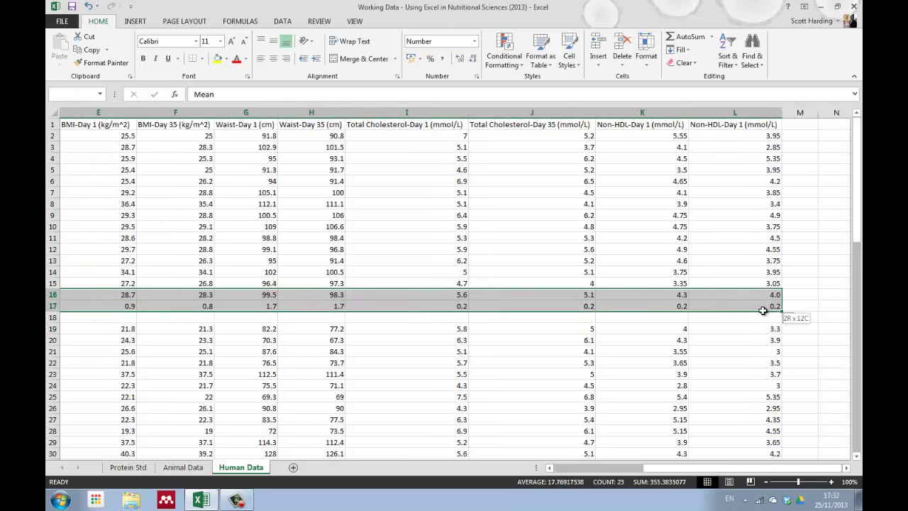
pyautogui.rightClick(731, 295)
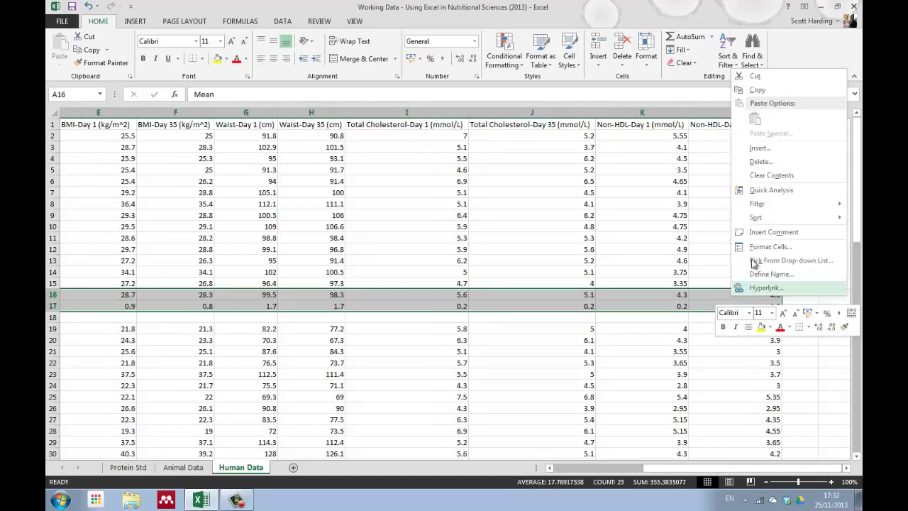
pyautogui.click(760, 93)
pyautogui.scroll(-1, 89, 408)
pyautogui.scroll(-4, 89, 408)
pyautogui.scroll(-2, 89, 408)
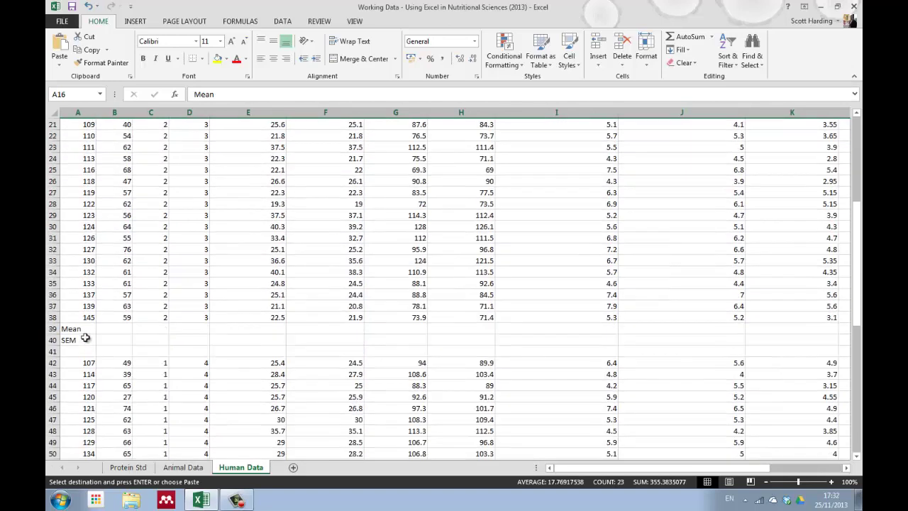
pyautogui.rightClick(71, 328)
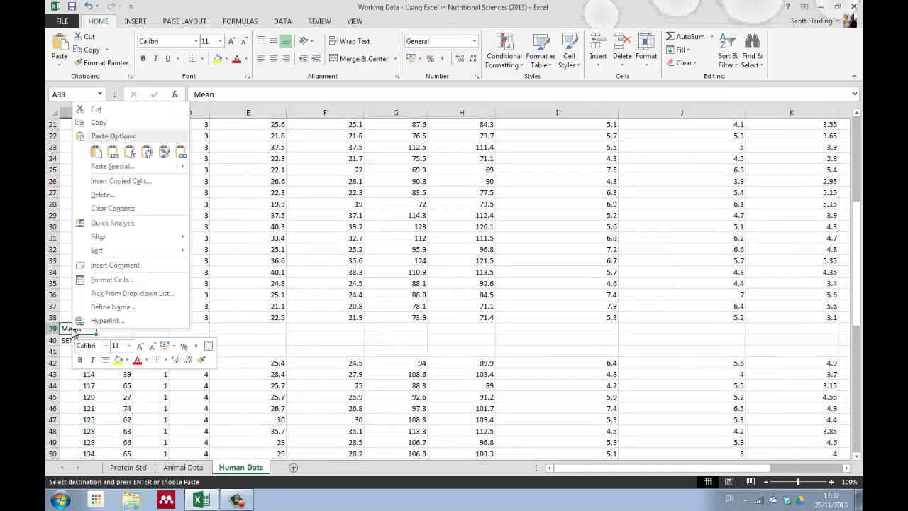
pyautogui.click(97, 150)
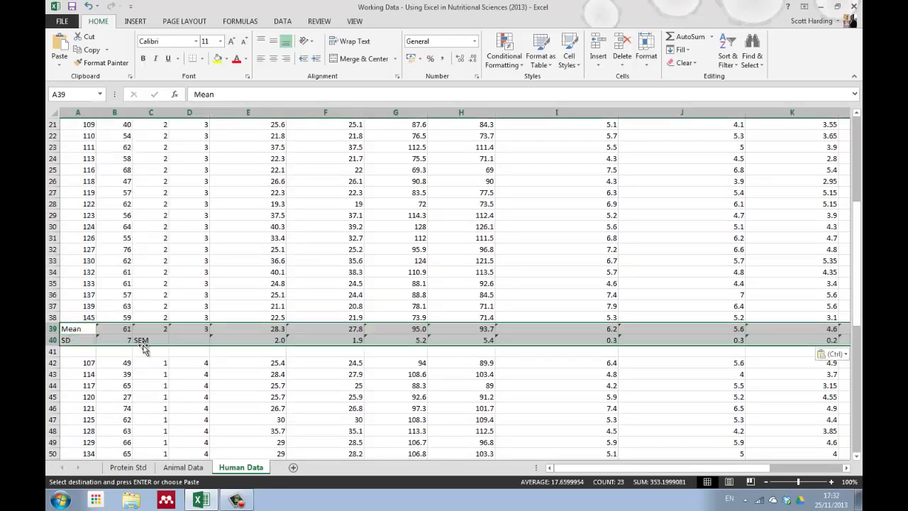
# Step: Check the original SEM formula in E17 against the pasted second-group summary rows
pyautogui.scroll(3, 142, 298)
pyautogui.scroll(4, 146, 298)
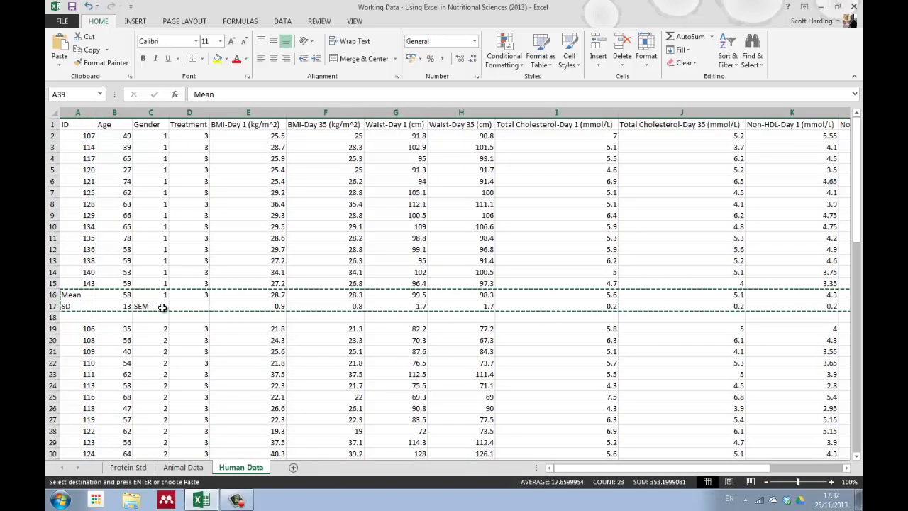
pyautogui.click(261, 305)
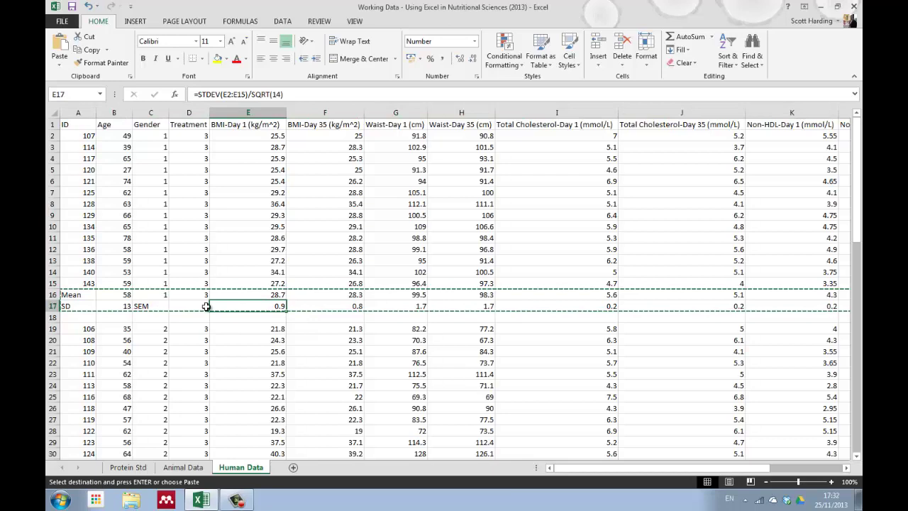
pyautogui.scroll(-3, 210, 314)
pyautogui.scroll(-4, 213, 314)
pyautogui.scroll(2, 210, 305)
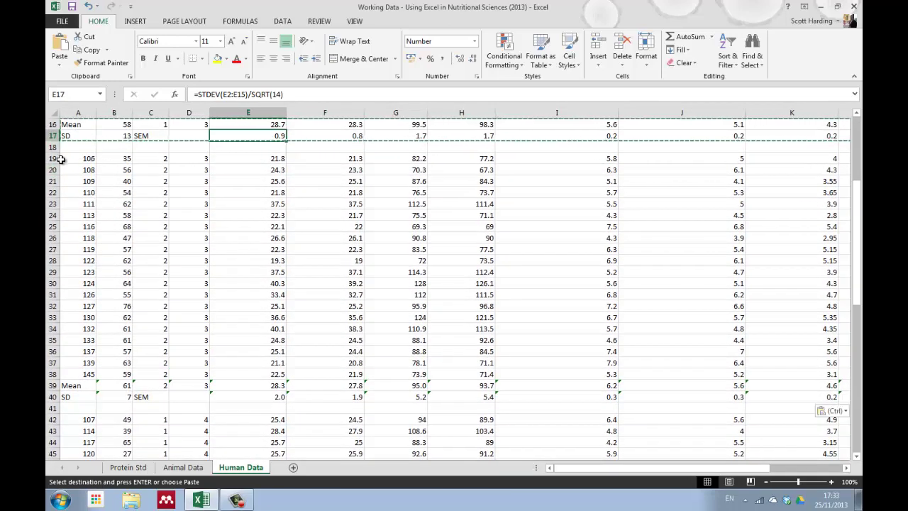
pyautogui.click(248, 374)
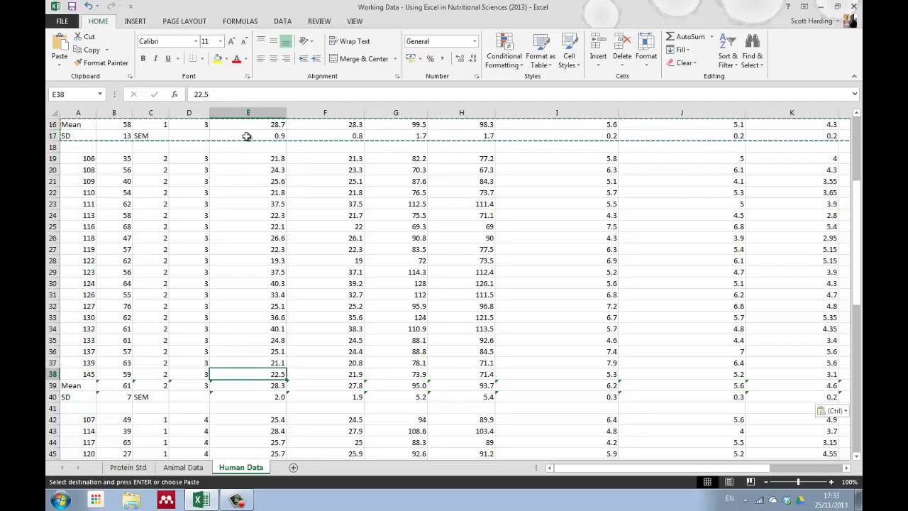
# Step: Change the sample size in E40's SEM formula from 14 to 20 and fill it across row 40
pyautogui.click(266, 397)
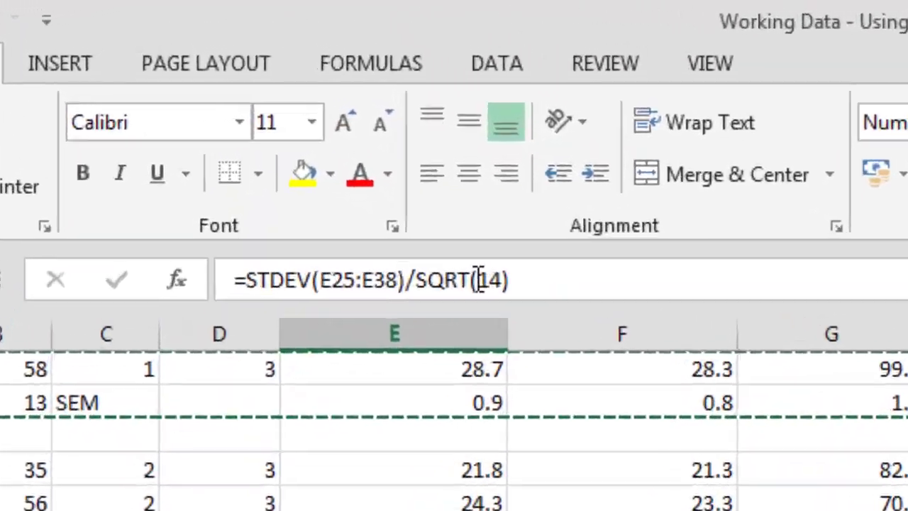
pyautogui.click(376, 181)
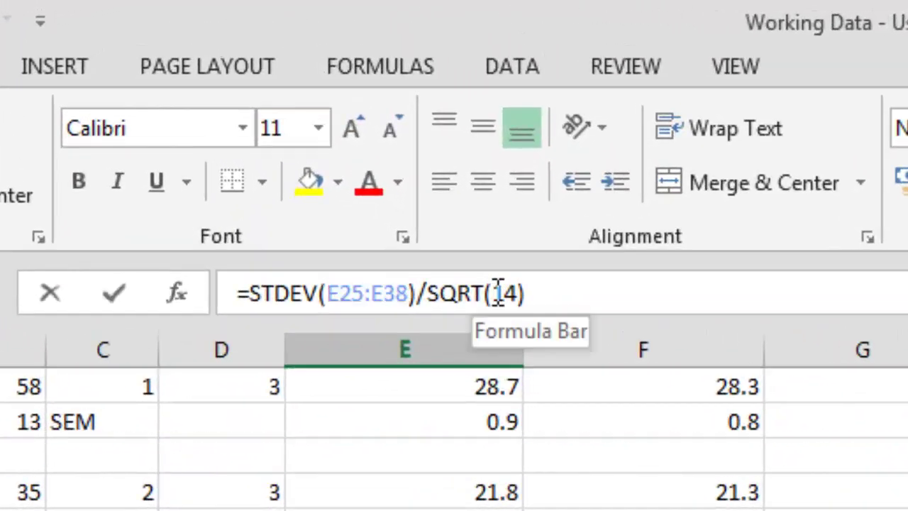
pyautogui.moveTo(371, 181); pyautogui.dragTo(387, 181)
pyautogui.write('20')
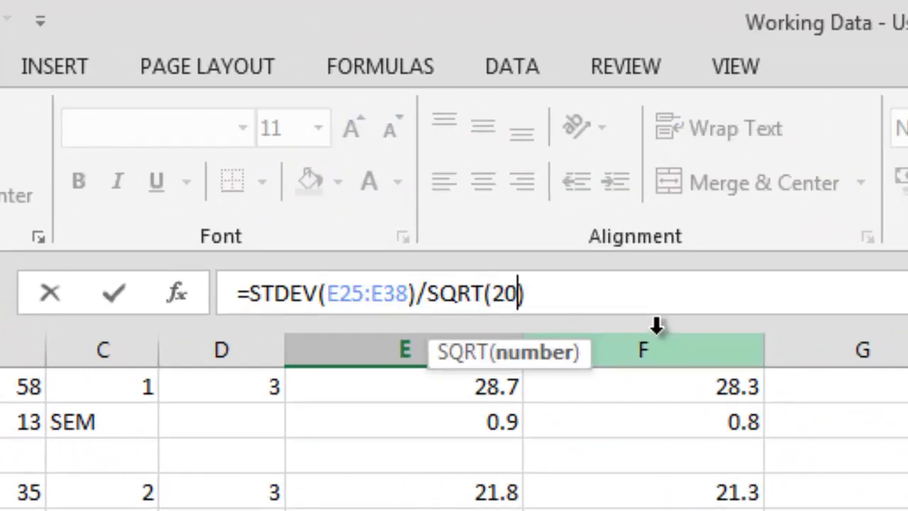
pyautogui.press('Return')
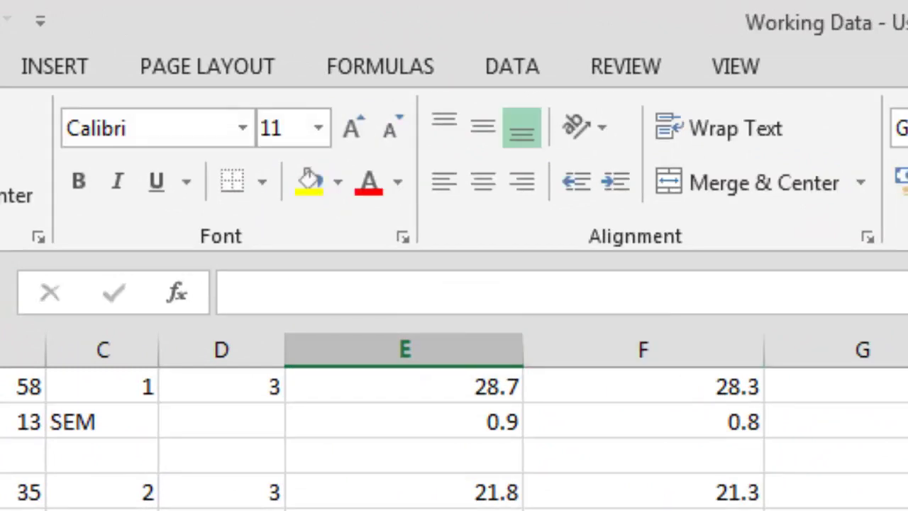
pyautogui.press('Up')
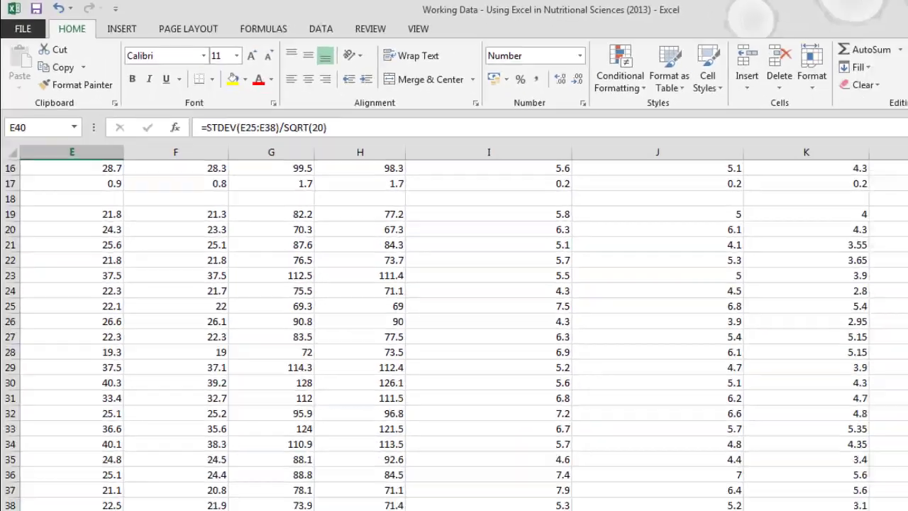
pyautogui.moveTo(137, 402)
pyautogui.mouseDown()
pyautogui.moveTo(747, 413)
pyautogui.moveTo(777, 397)
pyautogui.mouseUp()
# Step: Select the first group's Mean and SEM rows 16–17 from column A to L
pyautogui.scroll(-2, 235, 353)
pyautogui.scroll(2, 236, 353)
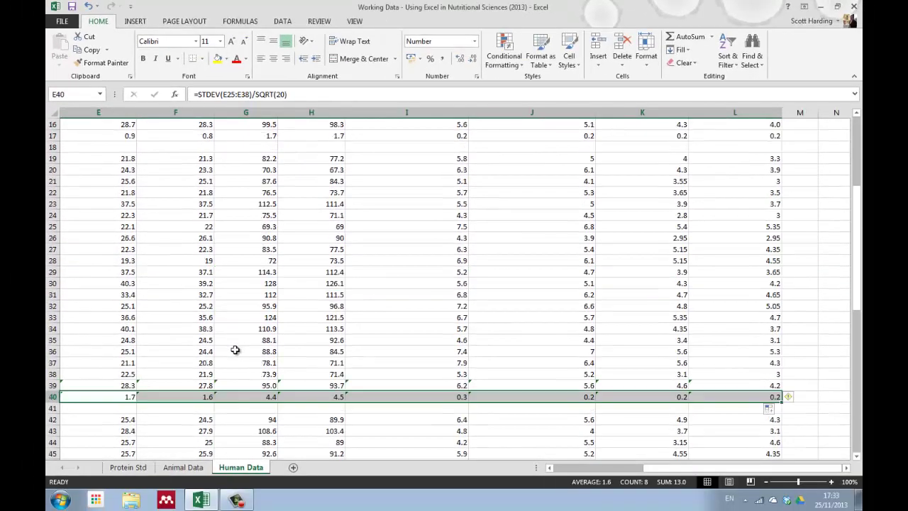
pyautogui.scroll(5, 235, 354)
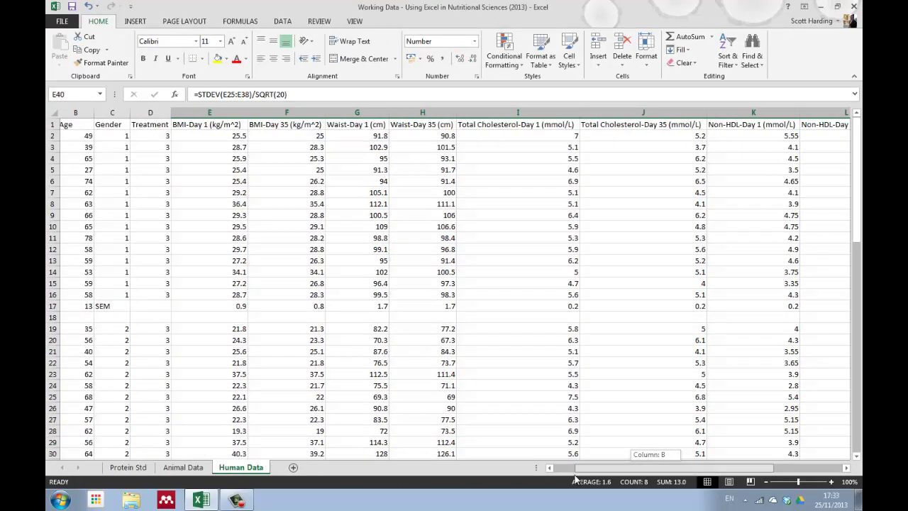
pyautogui.moveTo(606, 465); pyautogui.dragTo(568, 466)
pyautogui.moveTo(84, 298)
pyautogui.mouseDown()
pyautogui.moveTo(782, 312)
pyautogui.moveTo(763, 299)
pyautogui.mouseUp()
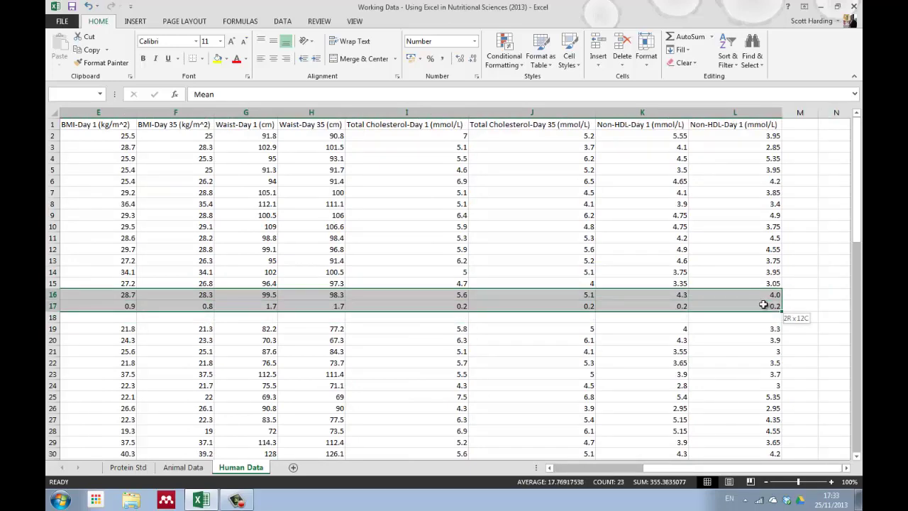
# Step: Copy summary rows 16–17 and paste them at A56 for the third group
pyautogui.rightClick(676, 301)
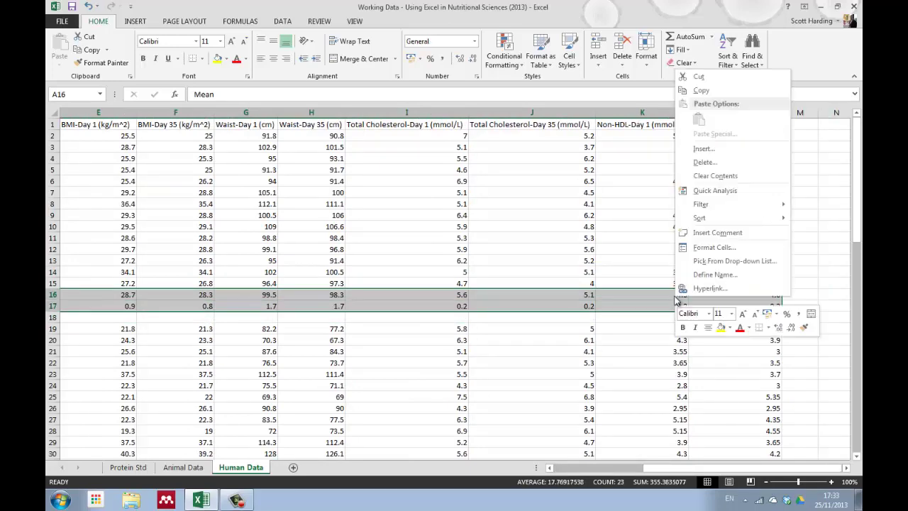
pyautogui.click(712, 92)
pyautogui.scroll(-5, 114, 357)
pyautogui.scroll(-3, 112, 357)
pyautogui.scroll(-4, 112, 356)
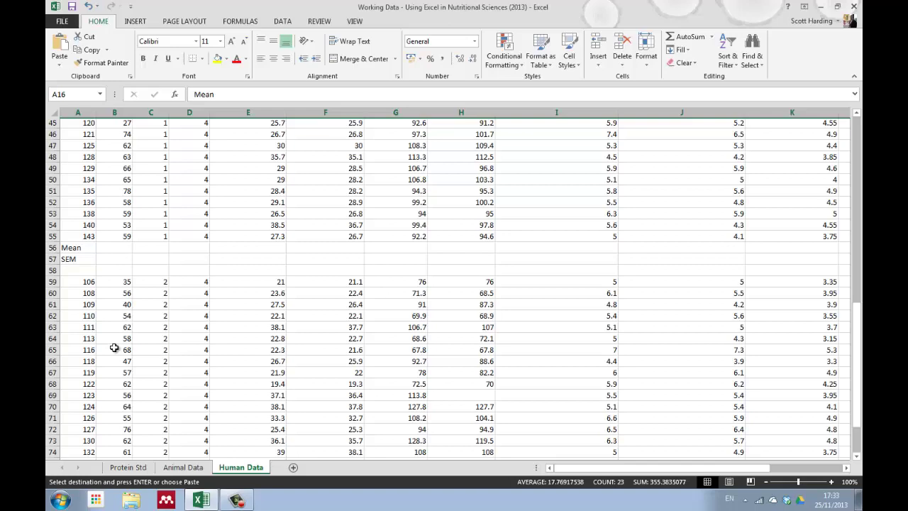
pyautogui.scroll(-2, 112, 357)
pyautogui.click(71, 239)
pyautogui.rightClick(71, 238)
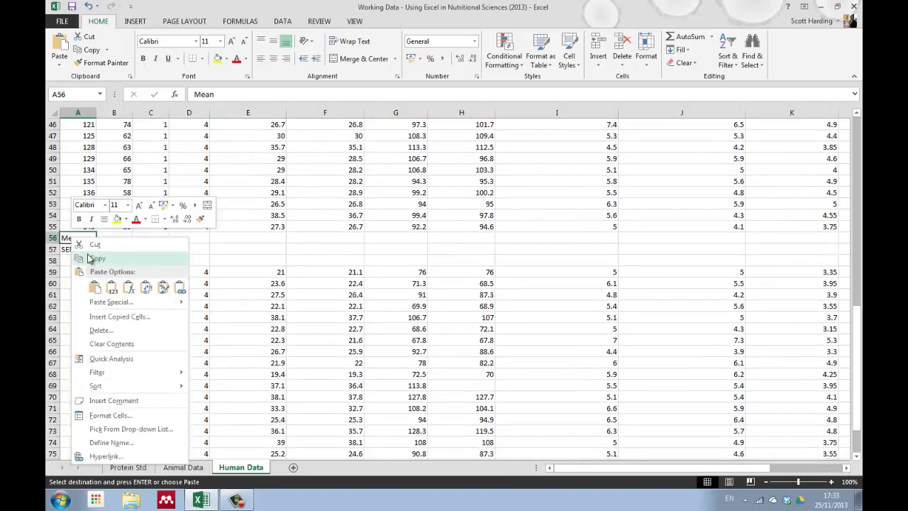
pyautogui.click(94, 286)
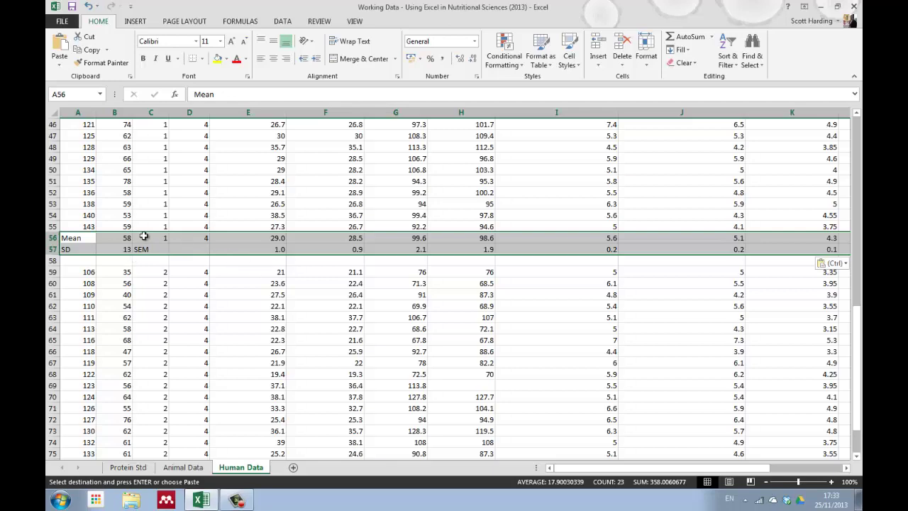
# Step: Copy summary rows 39–40 and paste them at A79 for the last group
pyautogui.scroll(1, 237, 262)
pyautogui.scroll(7, 235, 266)
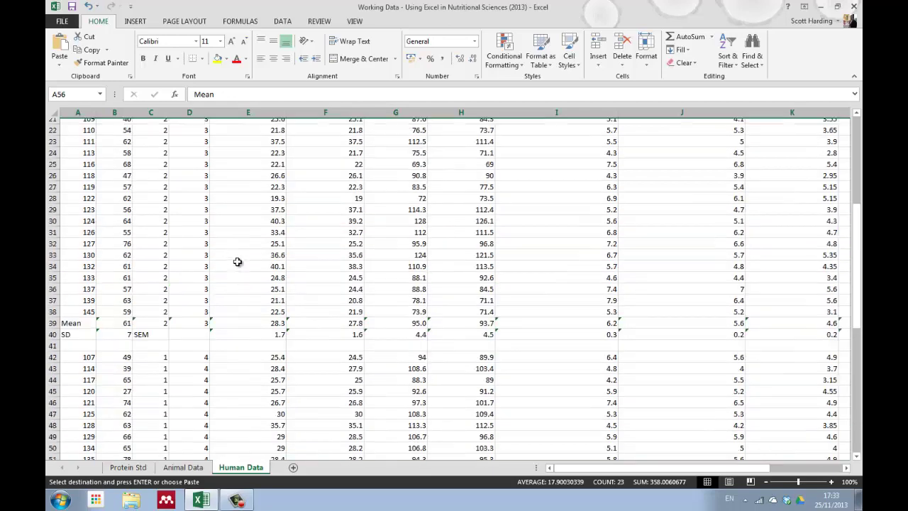
pyautogui.scroll(2, 232, 271)
pyautogui.scroll(-2, 232, 271)
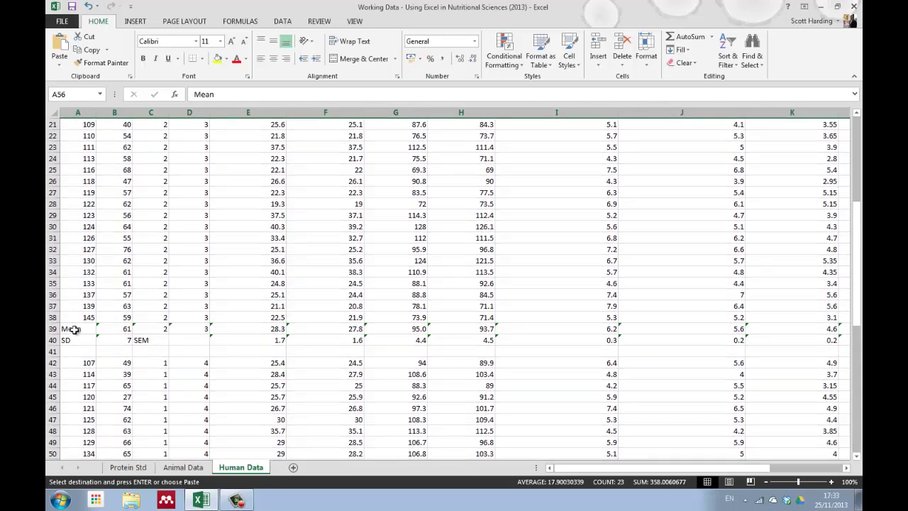
pyautogui.moveTo(67, 330)
pyautogui.mouseDown()
pyautogui.moveTo(794, 338)
pyautogui.moveTo(753, 339)
pyautogui.mouseUp()
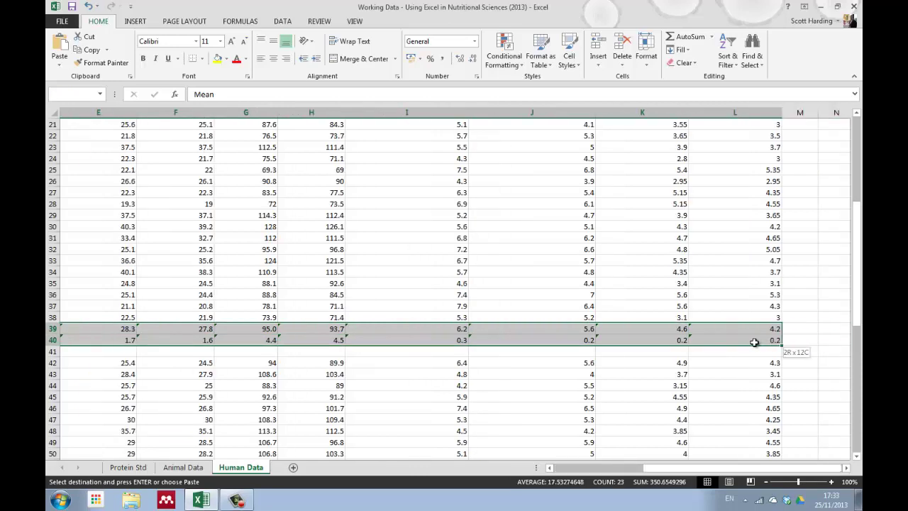
pyautogui.rightClick(718, 340)
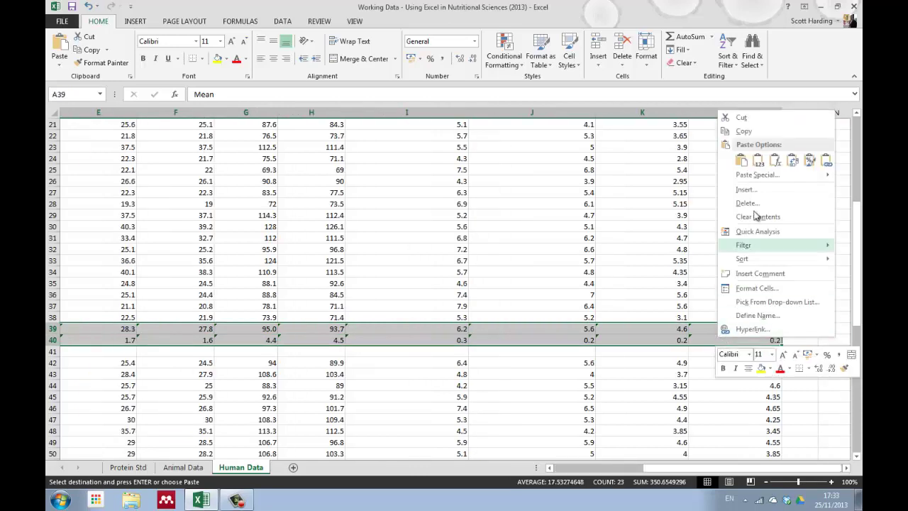
pyautogui.click(743, 133)
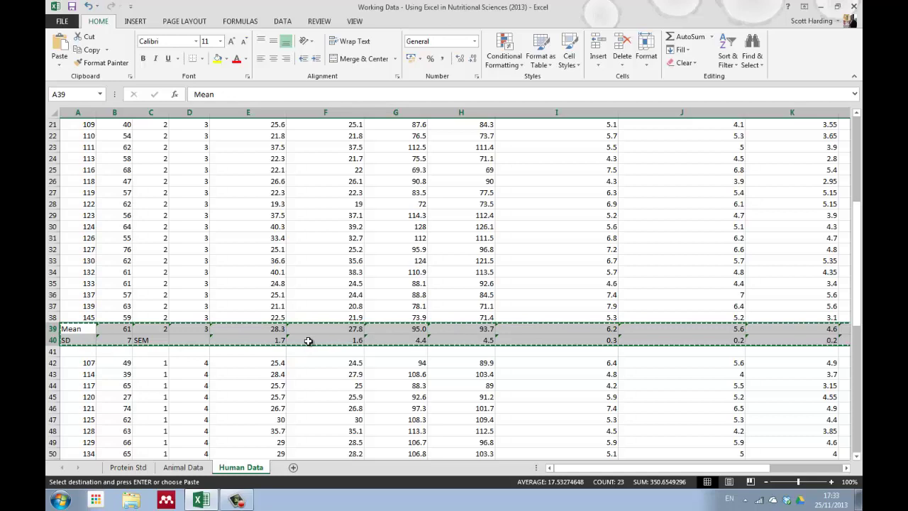
pyautogui.scroll(-5, 177, 380)
pyautogui.scroll(-5, 184, 376)
pyautogui.scroll(-3, 142, 378)
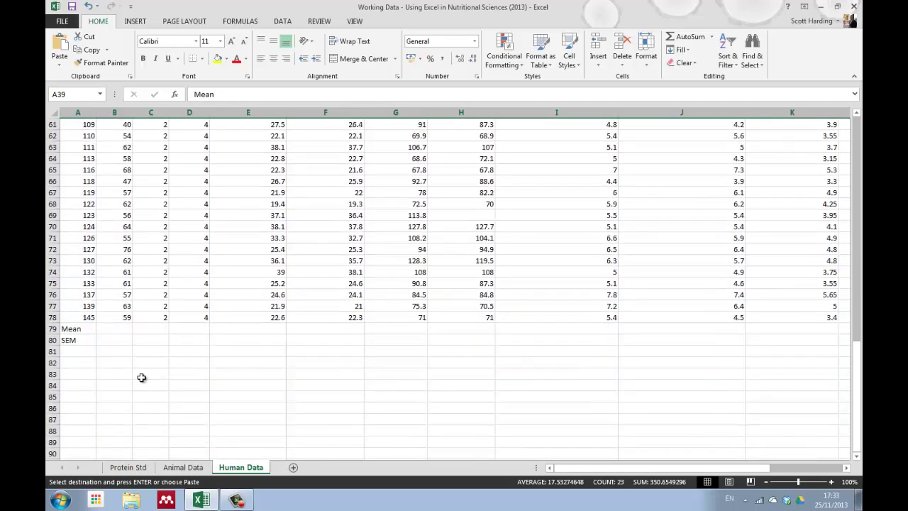
pyautogui.click(74, 330)
pyautogui.rightClick(74, 331)
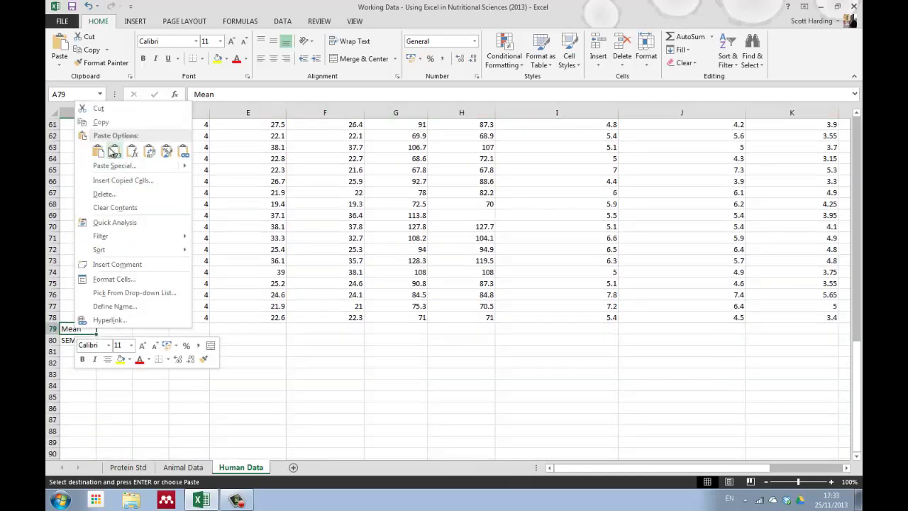
pyautogui.scroll(7, 324, 334)
pyautogui.scroll(6, 331, 334)
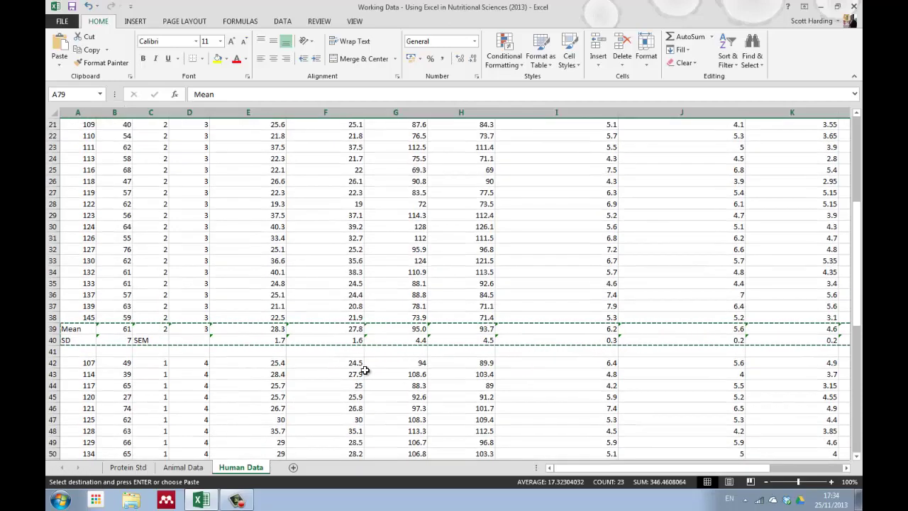
pyautogui.scroll(-4, 369, 371)
pyautogui.scroll(-3, 373, 369)
pyautogui.scroll(-5, 376, 367)
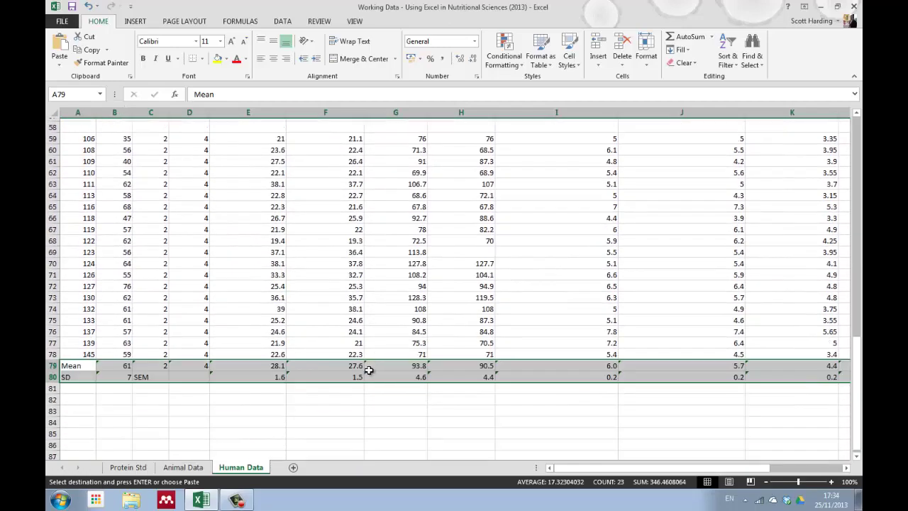
pyautogui.scroll(-1, 381, 363)
pyautogui.scroll(9, 381, 364)
pyautogui.scroll(8, 381, 364)
pyautogui.scroll(3, 381, 364)
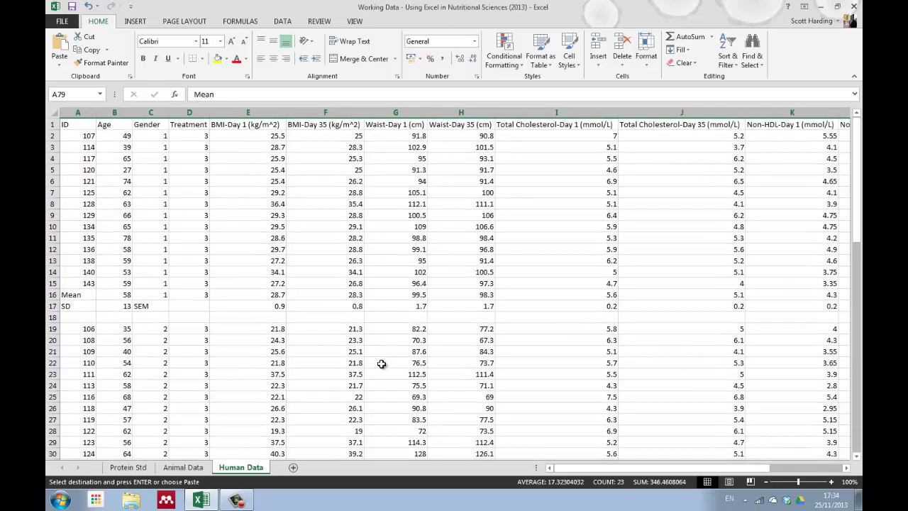
# Step: Insert a blank column G before Waist-Day 1 and start typing its BMI-Diff (kg/m^2) header
pyautogui.click(362, 181)
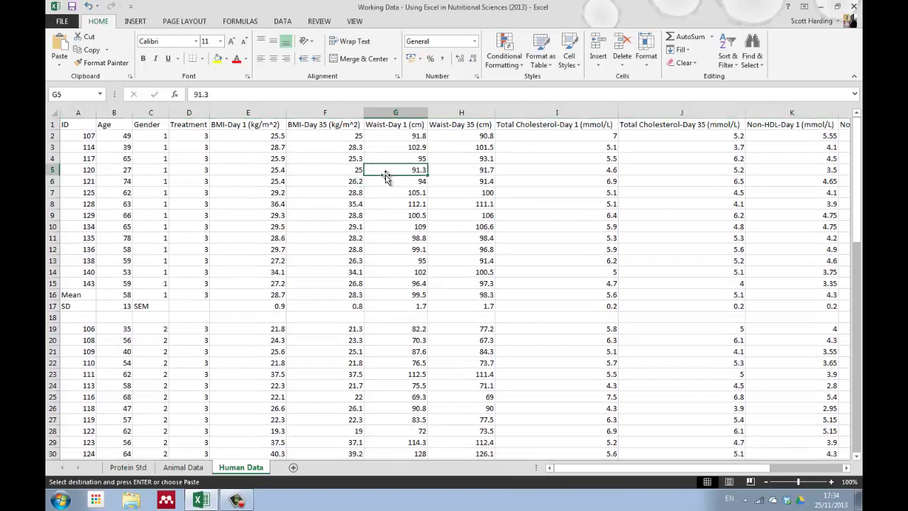
pyautogui.click(382, 114)
pyautogui.rightClick(382, 113)
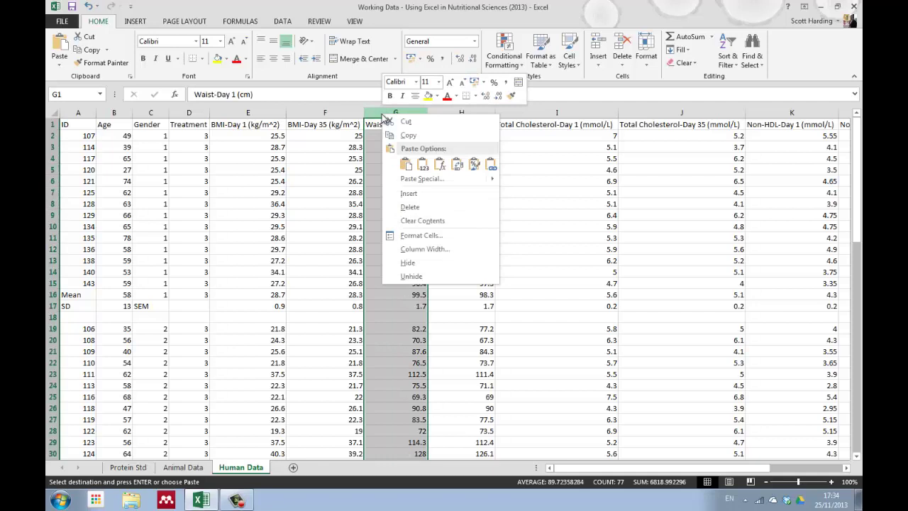
pyautogui.press('Escape')
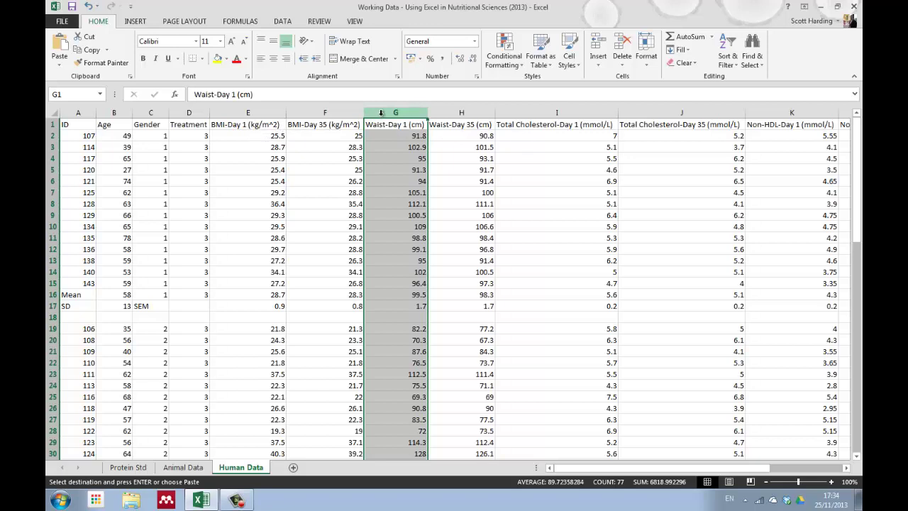
pyautogui.rightClick(381, 113)
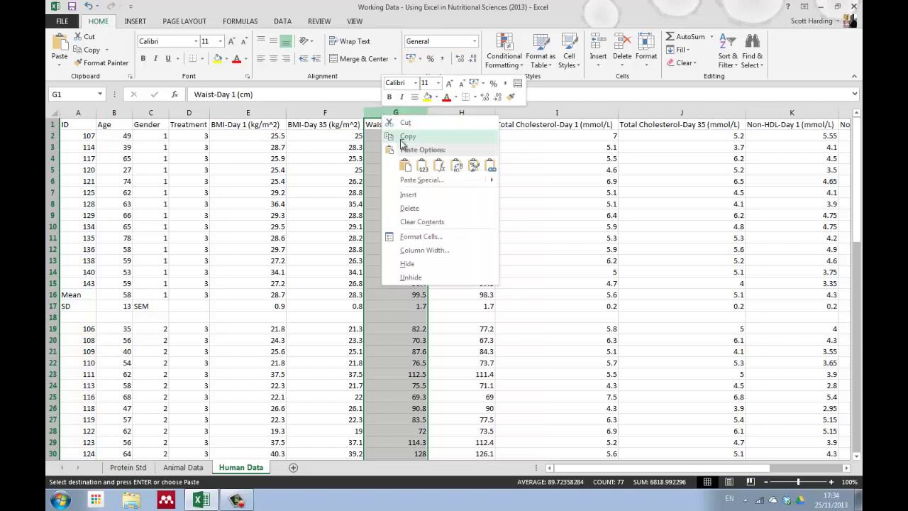
pyautogui.click(409, 195)
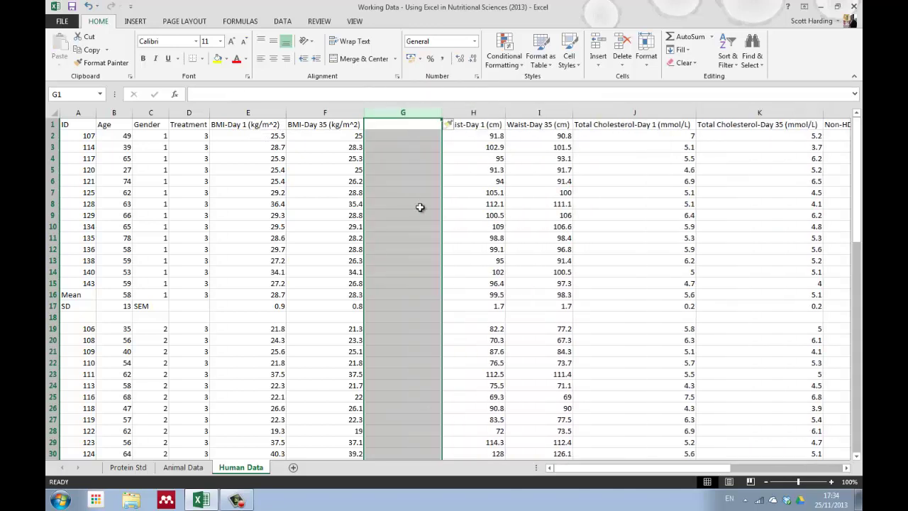
pyautogui.click(386, 124)
pyautogui.write('BMI-Diff (kg/m^2')
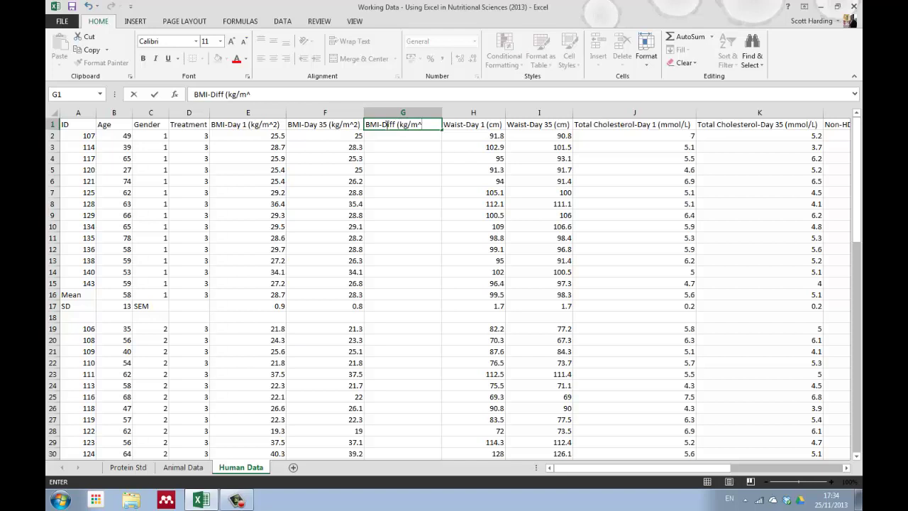
# Step: Enter =F2-E2 in G2 and fill it down to G15
pyautogui.click(391, 161)
pyautogui.click(386, 135)
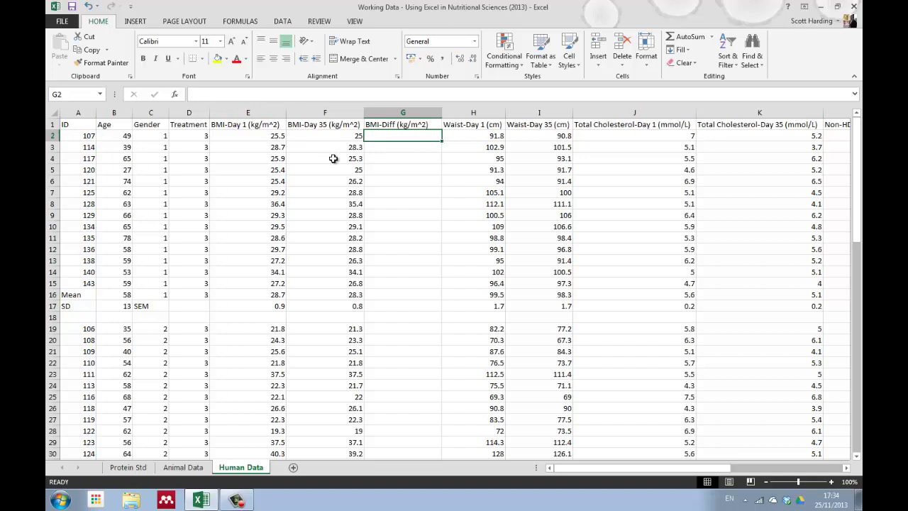
pyautogui.write('=')
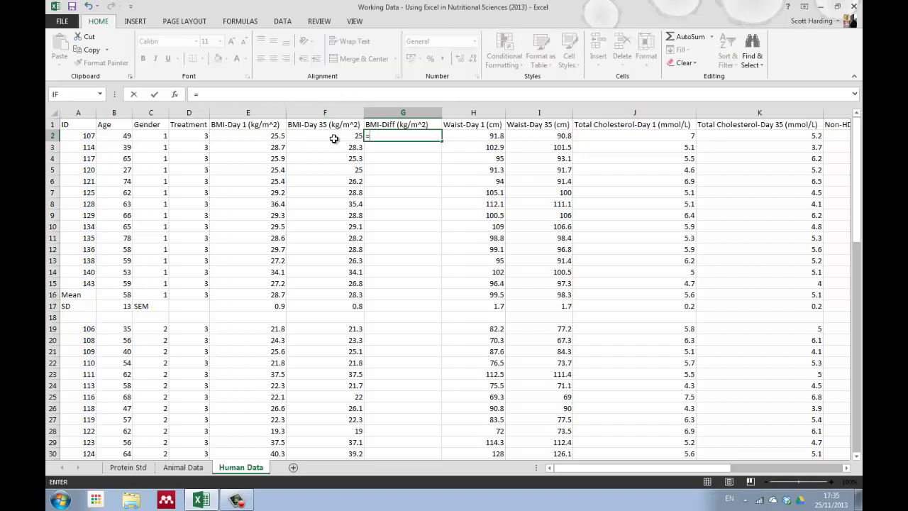
pyautogui.click(334, 137)
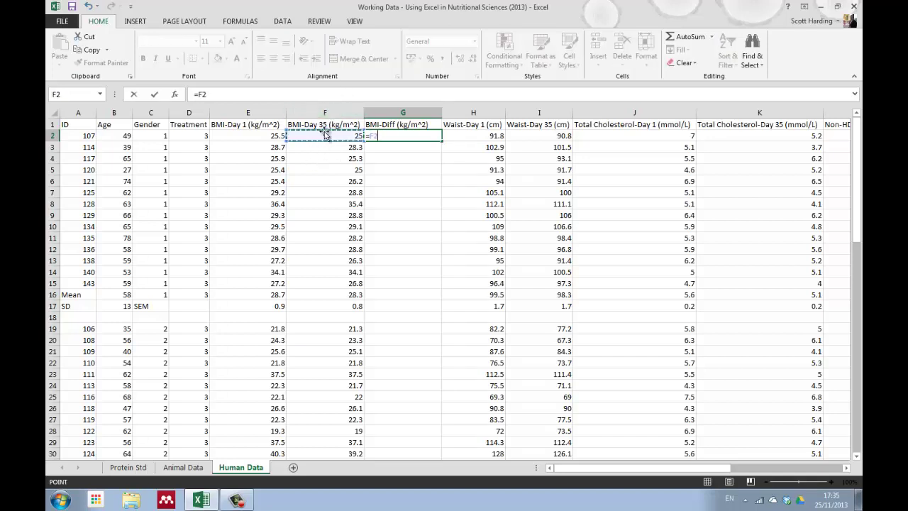
pyautogui.write('-')
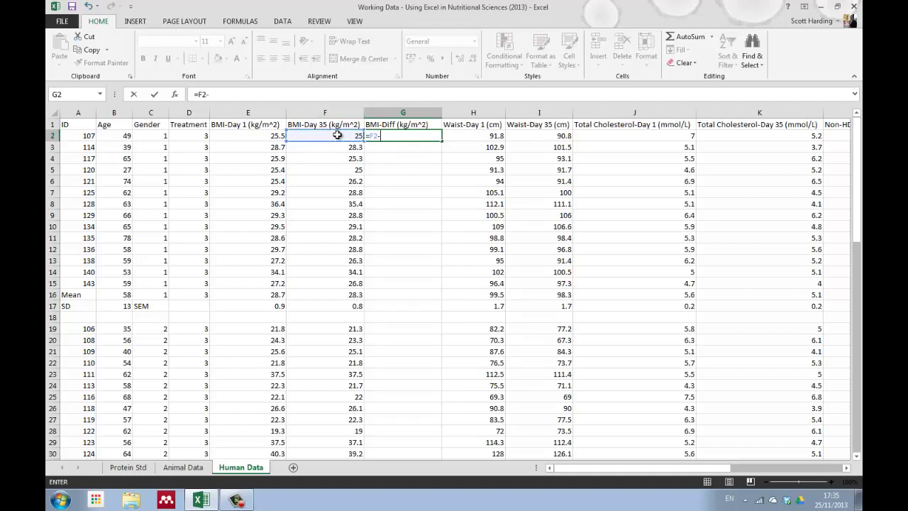
pyautogui.click(271, 135)
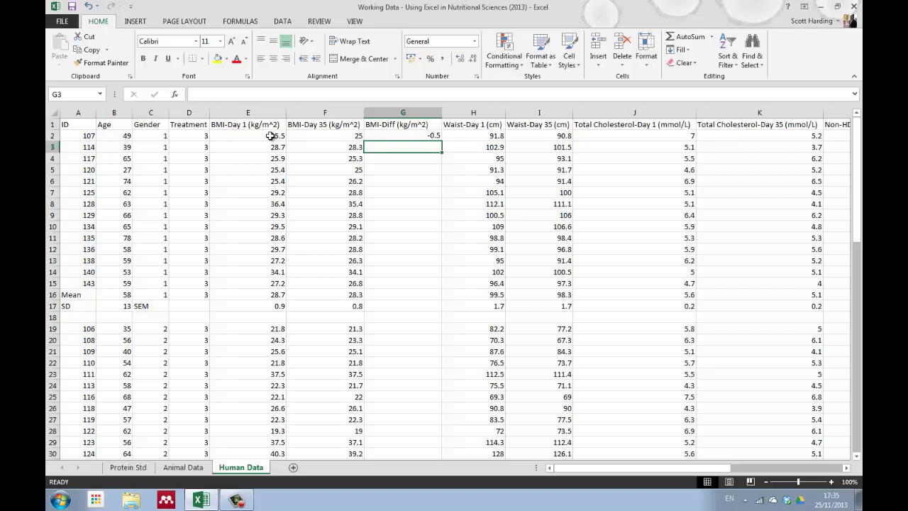
pyautogui.click(414, 136)
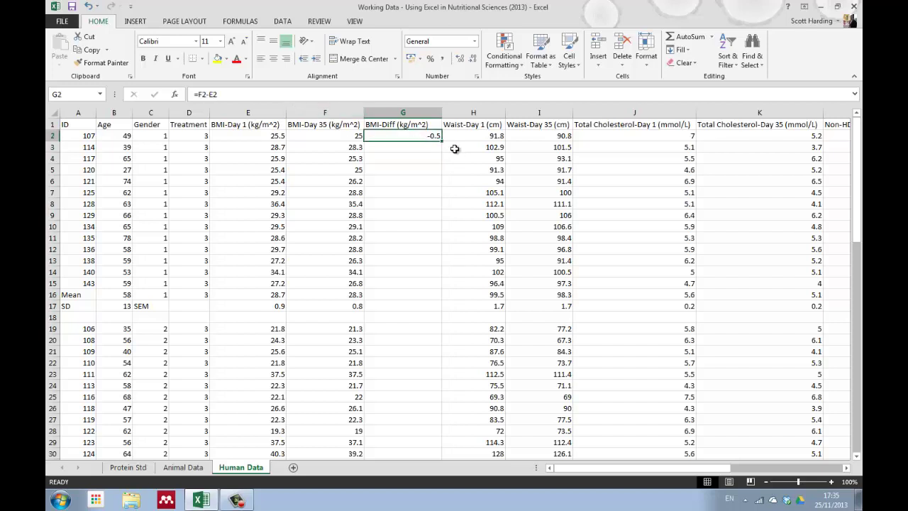
pyautogui.moveTo(441, 141); pyautogui.dragTo(454, 289)
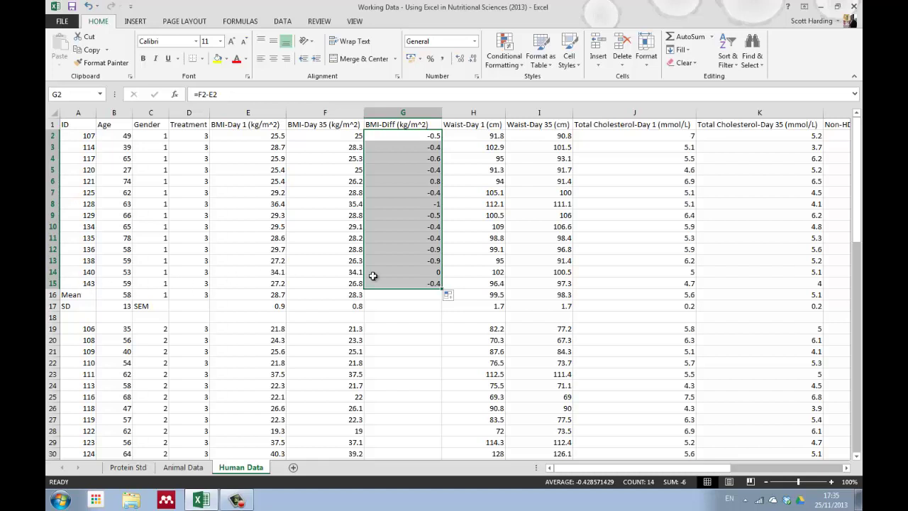
pyautogui.click(404, 296)
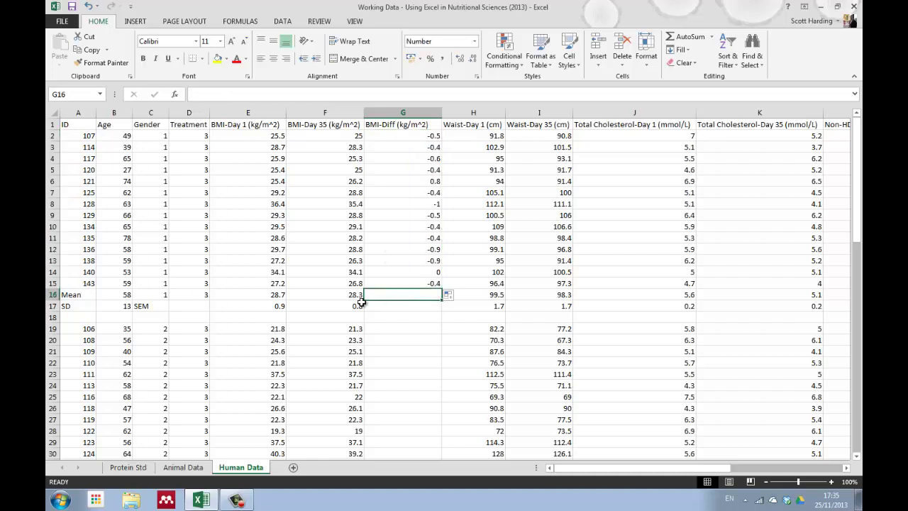
pyautogui.click(358, 295)
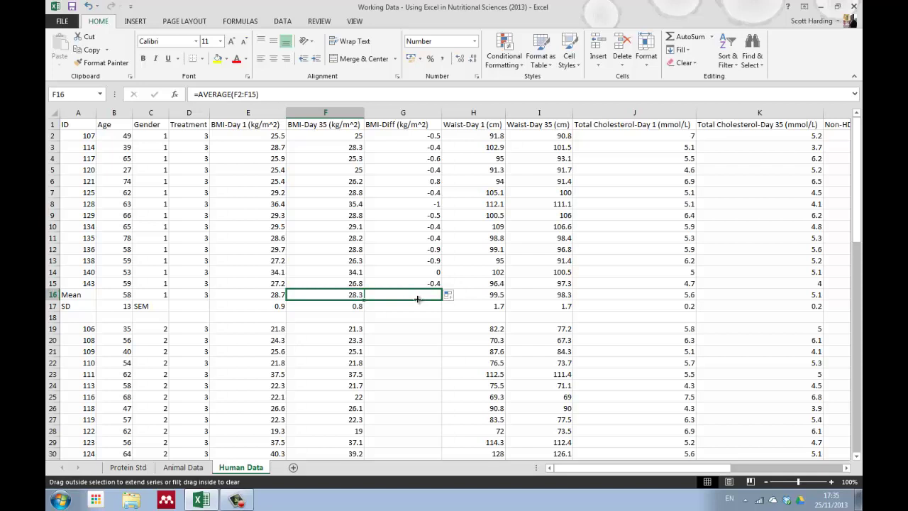
# Step: Extend the BMI-Day 35 mean and SEM formulas from F16:F17 into G16:G17
pyautogui.moveTo(364, 298); pyautogui.dragTo(417, 298)
pyautogui.click(359, 310)
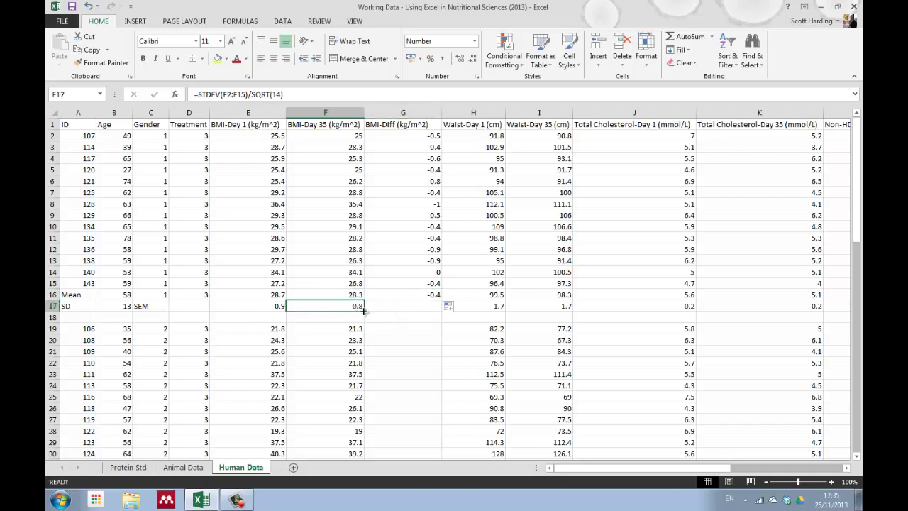
pyautogui.moveTo(363, 312); pyautogui.dragTo(423, 314)
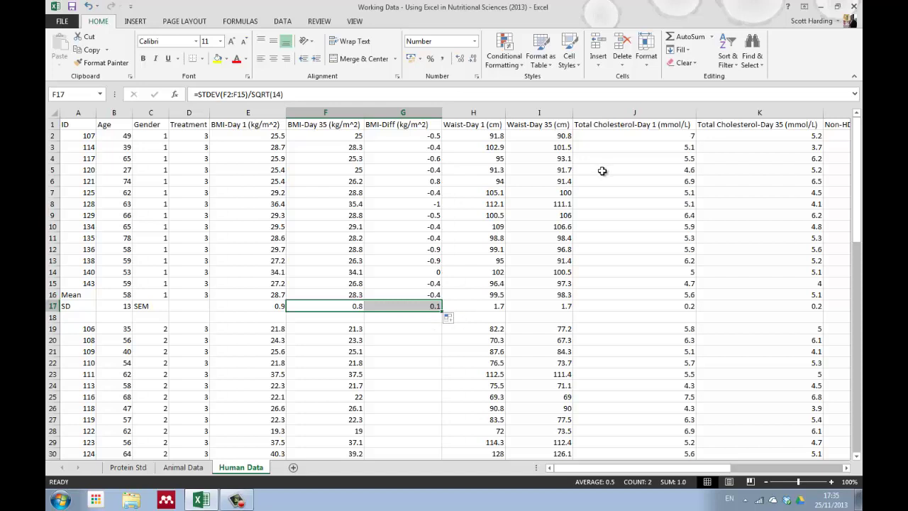
pyautogui.click(608, 112)
# Step: Insert column J before Total Cholesterol-Day 1, headed Waist-Diff (cm)
pyautogui.rightClick(607, 115)
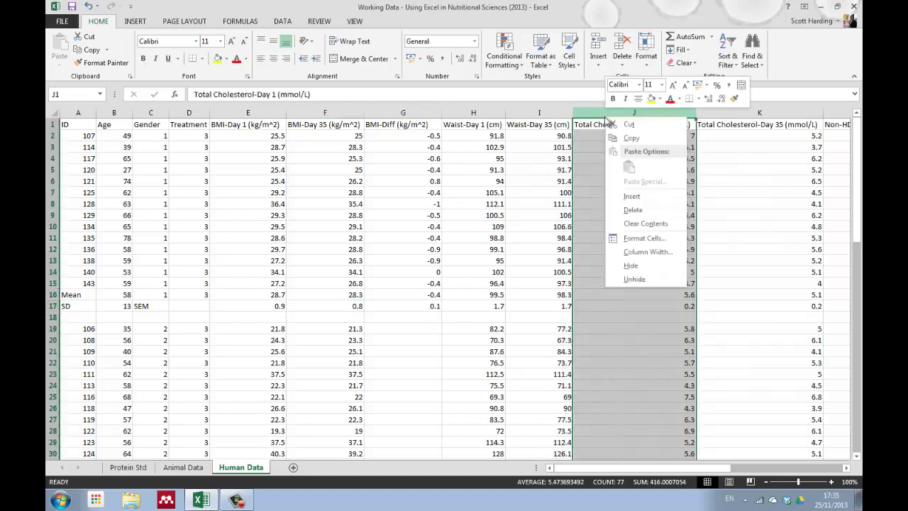
pyautogui.click(631, 197)
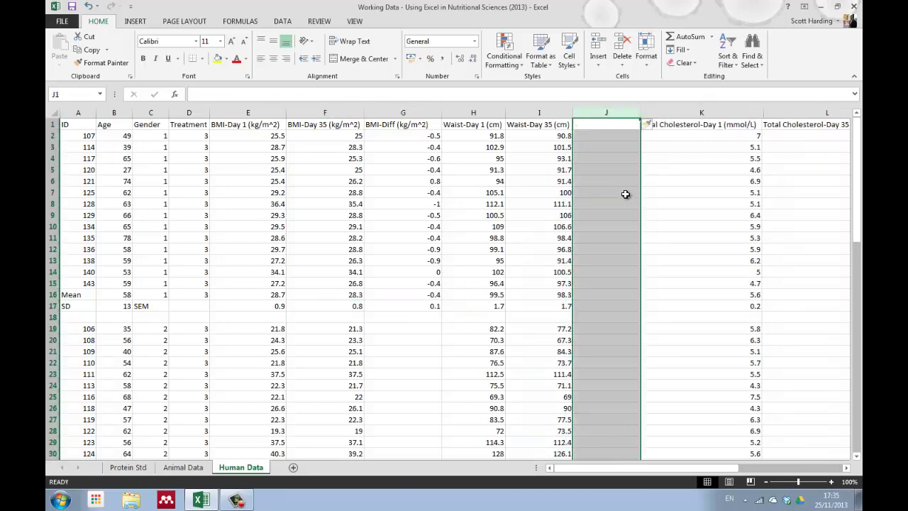
pyautogui.click(593, 125)
pyautogui.write('Wa')
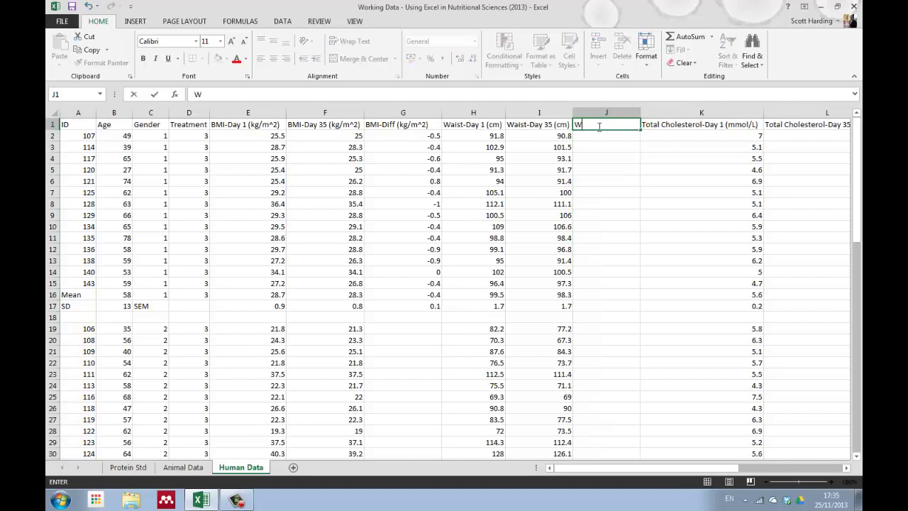
pyautogui.write('ist-Diff (cm')
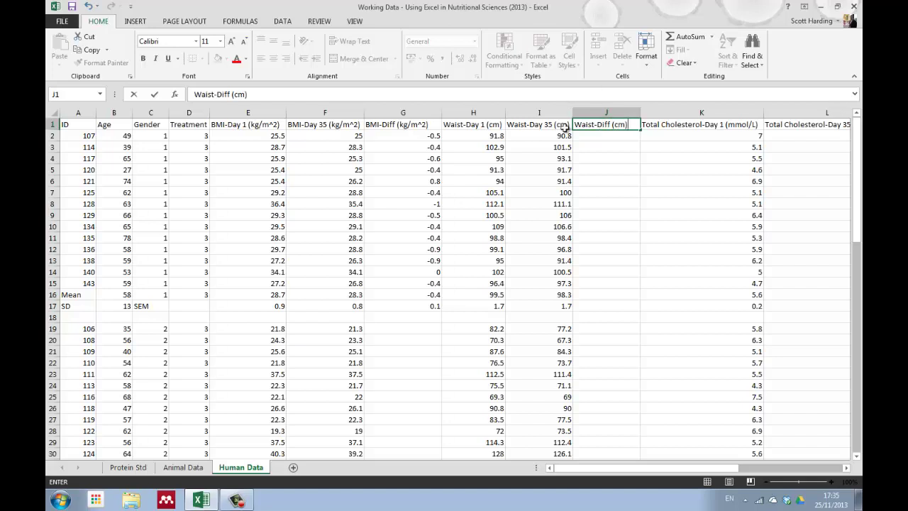
pyautogui.click(588, 136)
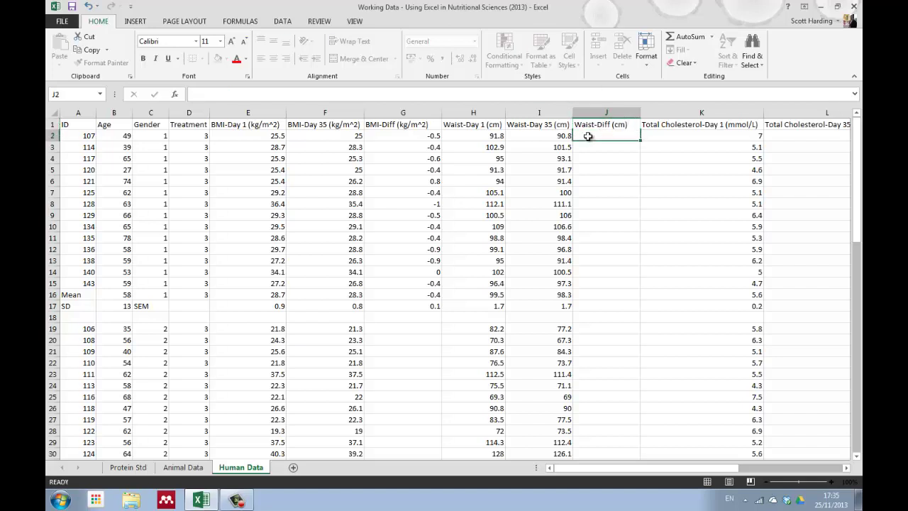
# Step: Enter =I2-H2 in J2, fill down to J15, and extend the mean and SEM rows into J16:J17
pyautogui.write('=')
pyautogui.click(547, 137)
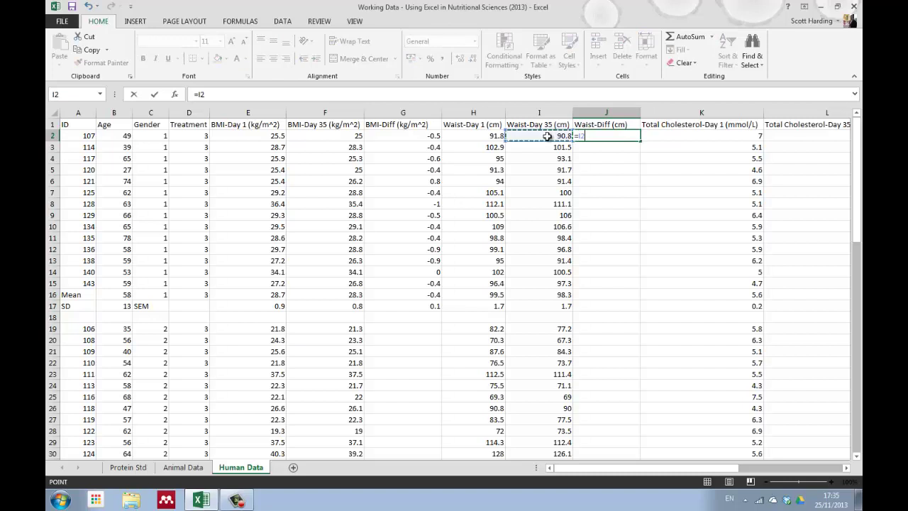
pyautogui.write('-')
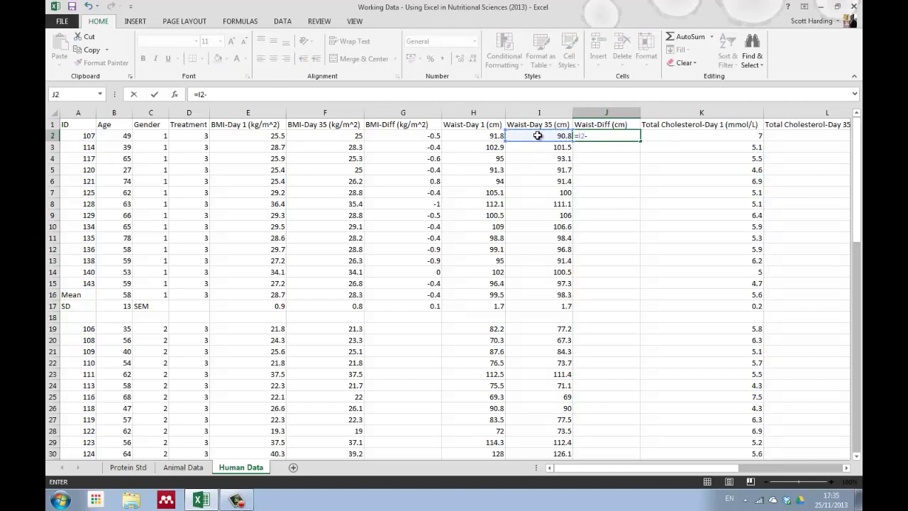
pyautogui.click(492, 136)
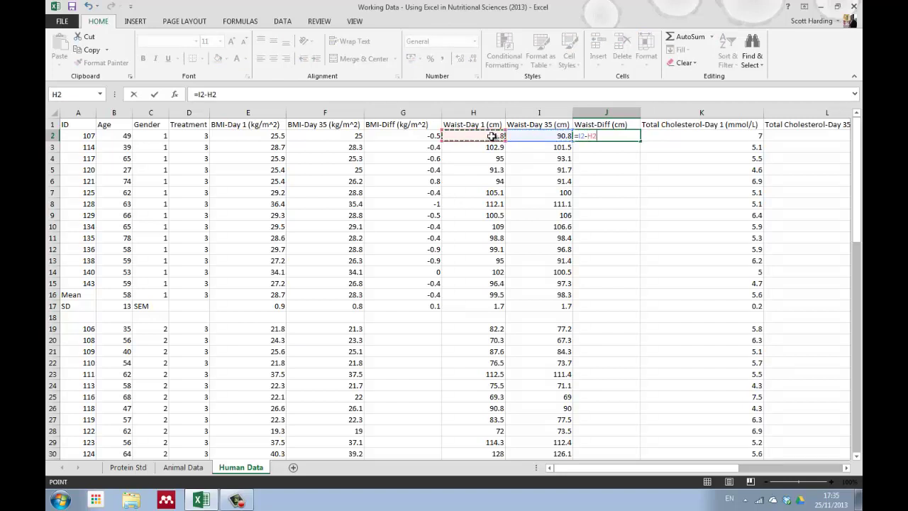
pyautogui.press('Return')
pyautogui.click(605, 136)
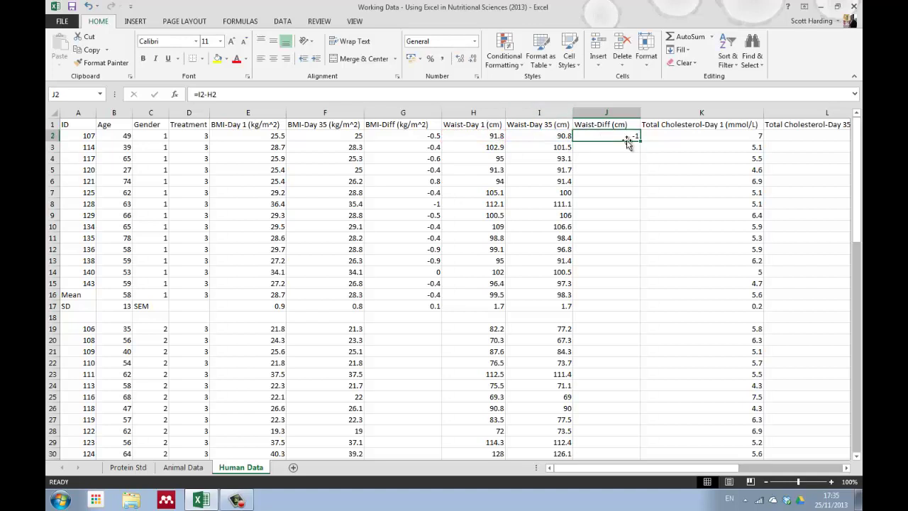
pyautogui.moveTo(640, 140); pyautogui.dragTo(642, 288)
pyautogui.click(592, 296)
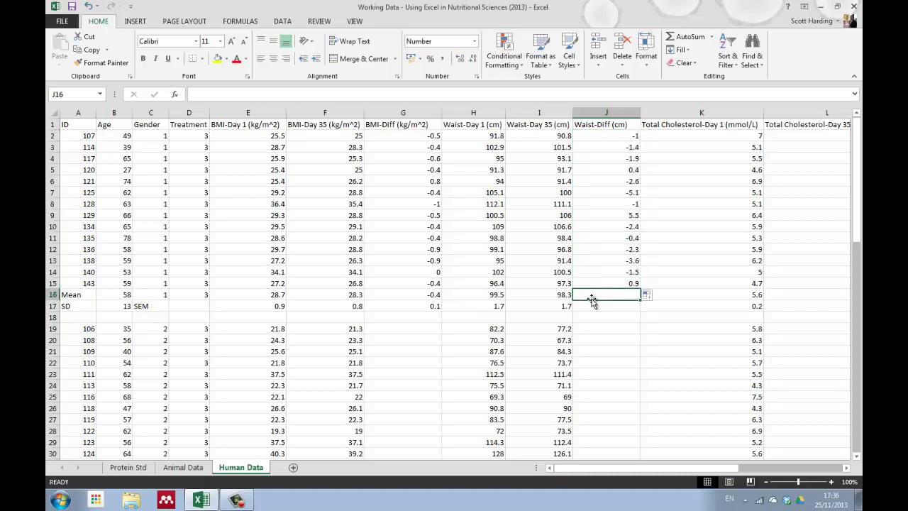
pyautogui.moveTo(564, 295)
pyautogui.mouseDown()
pyautogui.moveTo(570, 308)
pyautogui.moveTo(643, 312)
pyautogui.mouseUp()
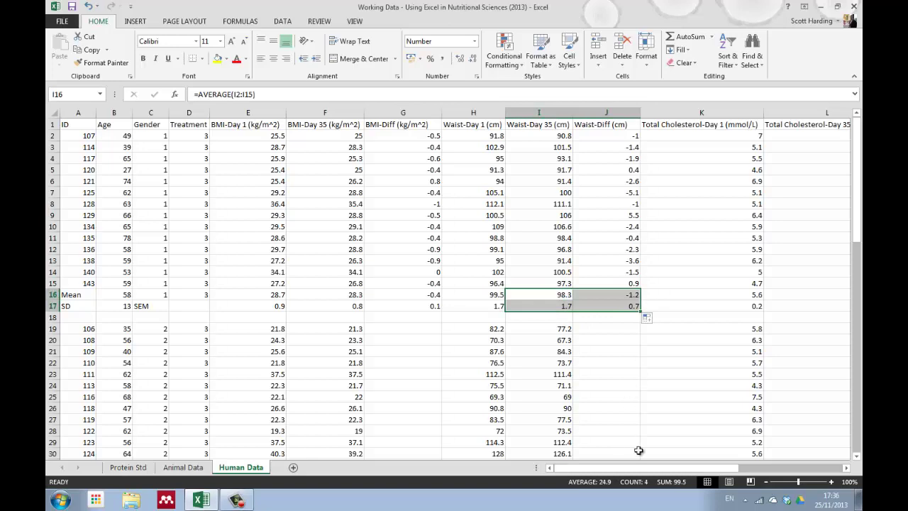
pyautogui.moveTo(660, 468); pyautogui.dragTo(789, 463)
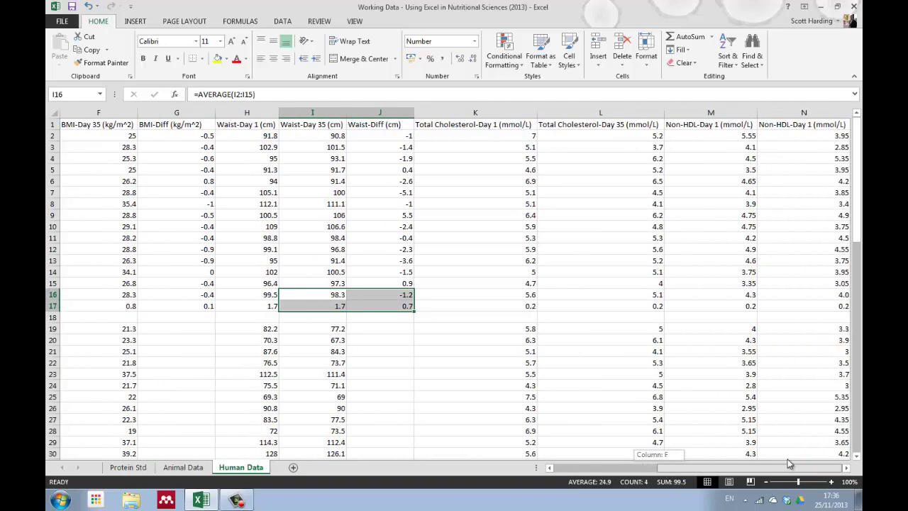
# Step: Insert column M before Non-HDL-Day 1, headed TC-Diff (mmol/L), and autofit its width
pyautogui.click(683, 112)
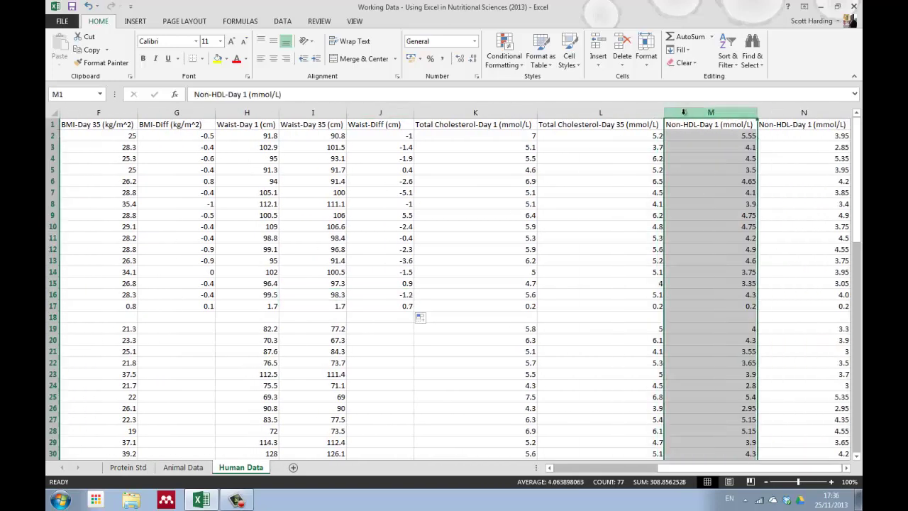
pyautogui.rightClick(684, 112)
pyautogui.click(710, 193)
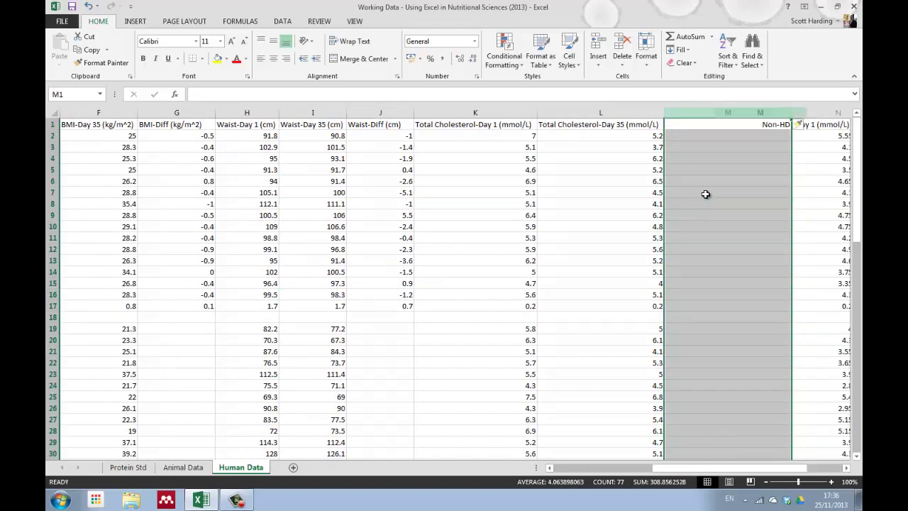
pyautogui.click(679, 124)
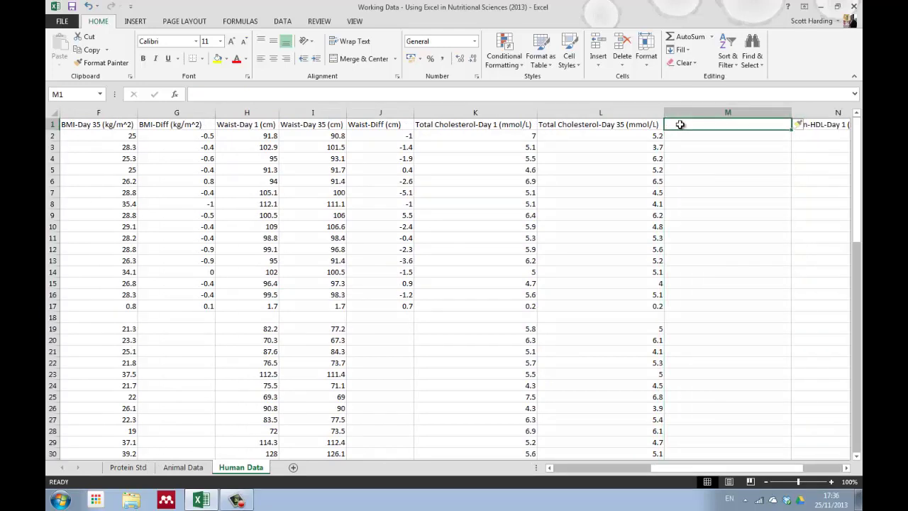
pyautogui.write('TC-Diff (mmol/L')
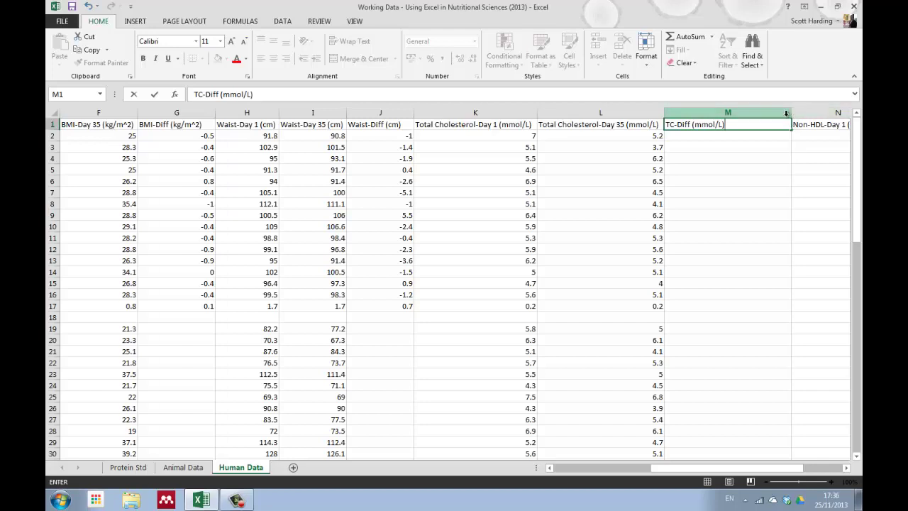
pyautogui.doubleClick(791, 112)
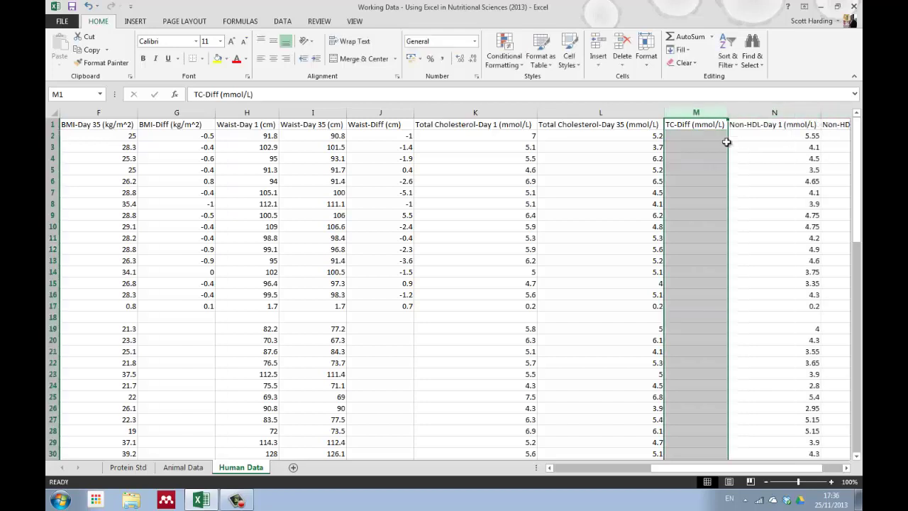
pyautogui.click(705, 138)
pyautogui.click(691, 154)
# Step: Enter =L2-K2 in M2, fill down to M15, and extend the mean and SEM rows into M16:M17
pyautogui.click(692, 136)
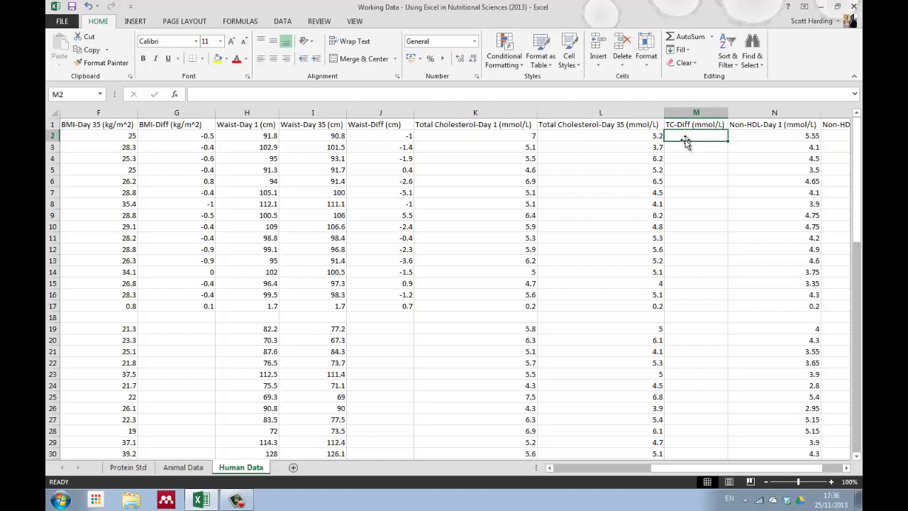
pyautogui.write('=')
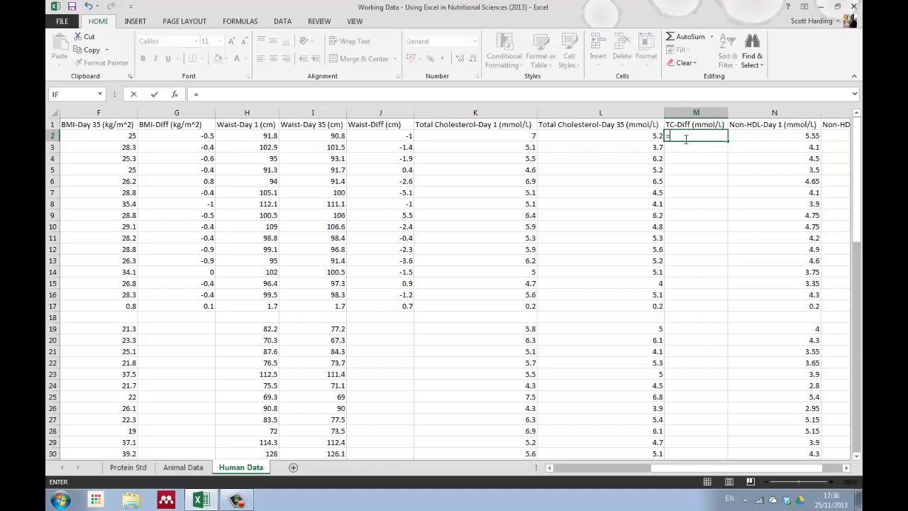
pyautogui.click(641, 137)
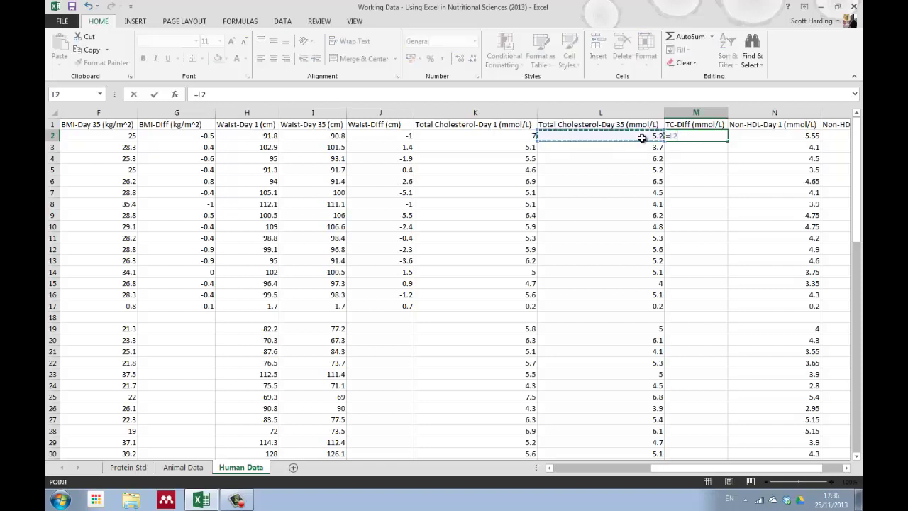
pyautogui.write('-')
pyautogui.click(527, 136)
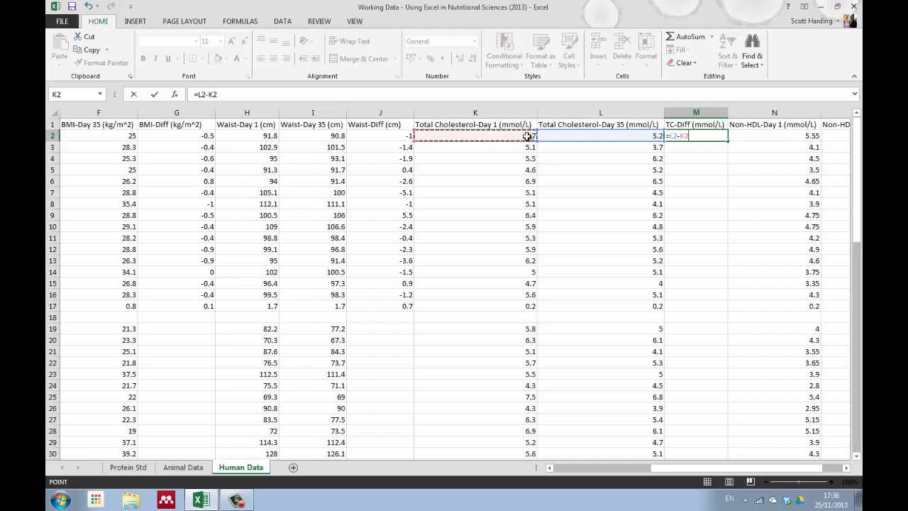
pyautogui.press('Return')
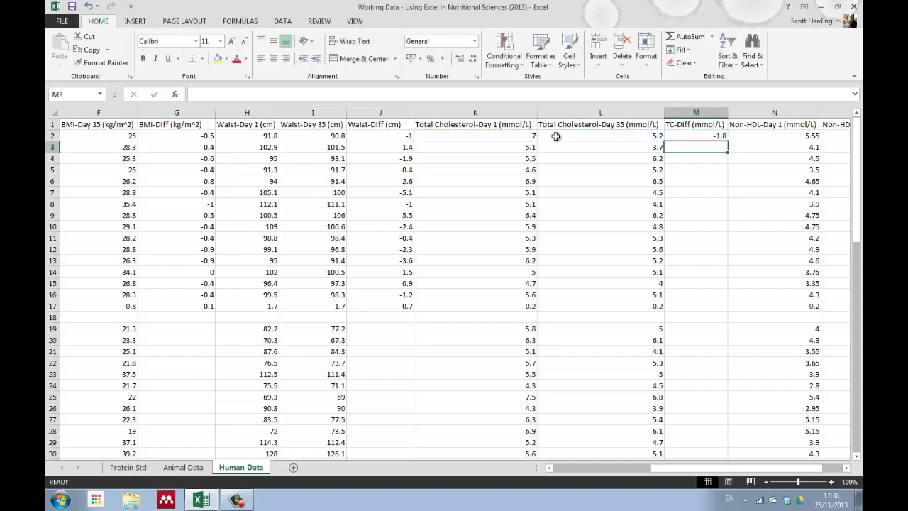
pyautogui.click(694, 138)
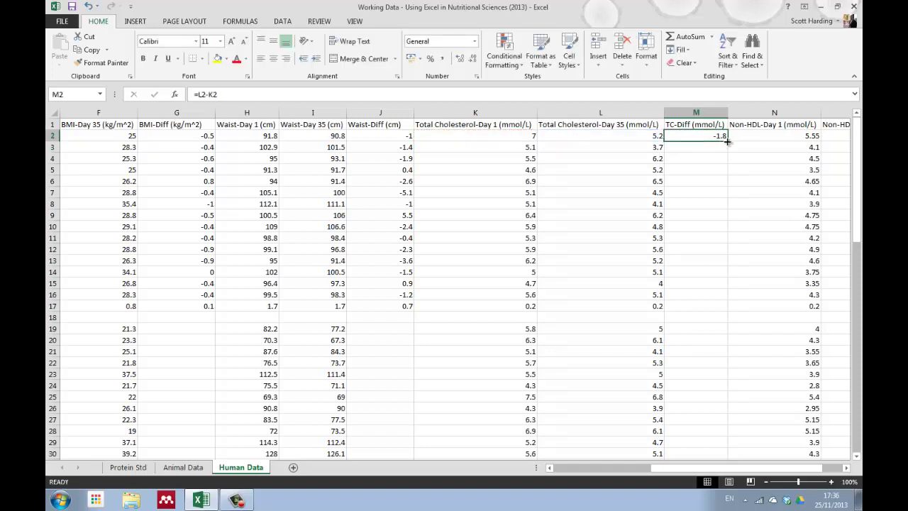
pyautogui.moveTo(727, 141); pyautogui.dragTo(732, 287)
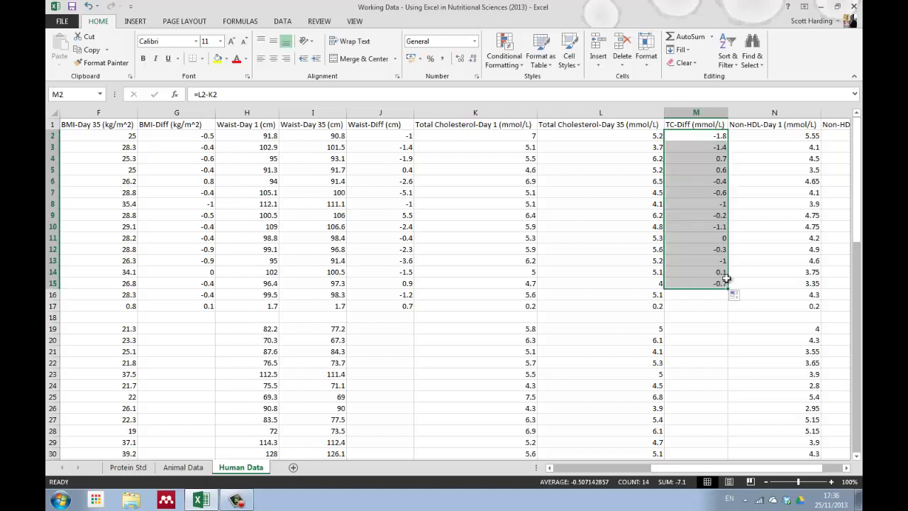
pyautogui.click(650, 297)
pyautogui.moveTo(650, 297); pyautogui.dragTo(726, 310)
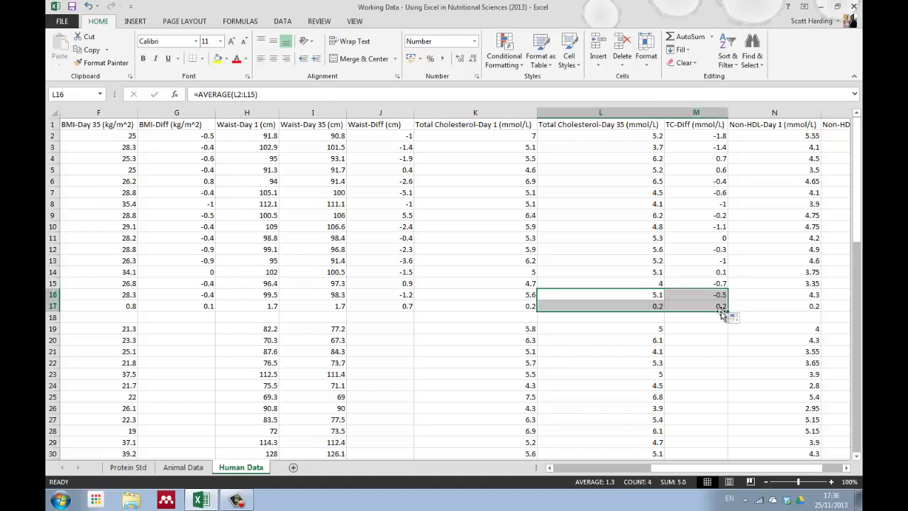
pyautogui.hscroll(1, 690, 468)
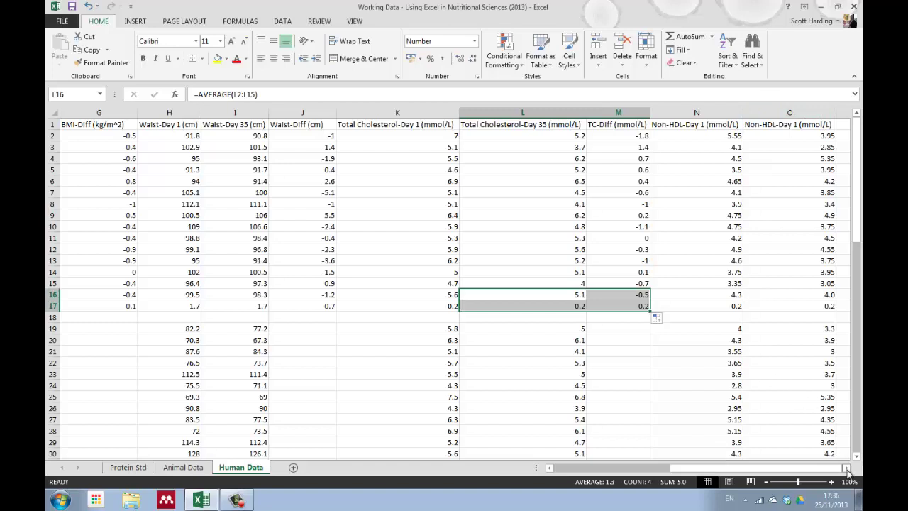
pyautogui.click(845, 467)
# Step: Head column P Non-HDL-Diff (mmol/L), fill =O2-N2 down to P15, and extend the summary rows into P16:P17
pyautogui.click(720, 125)
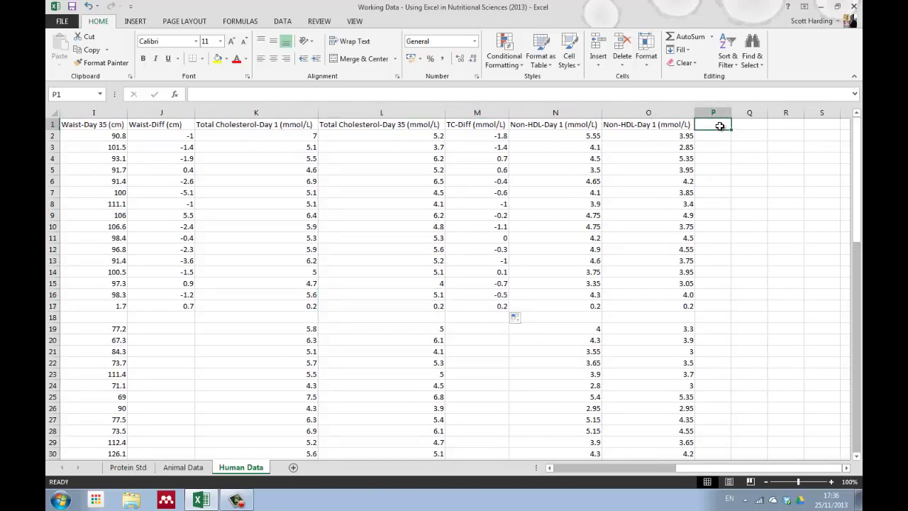
pyautogui.write('No')
pyautogui.moveTo(782, 141); pyautogui.dragTo(782, 288)
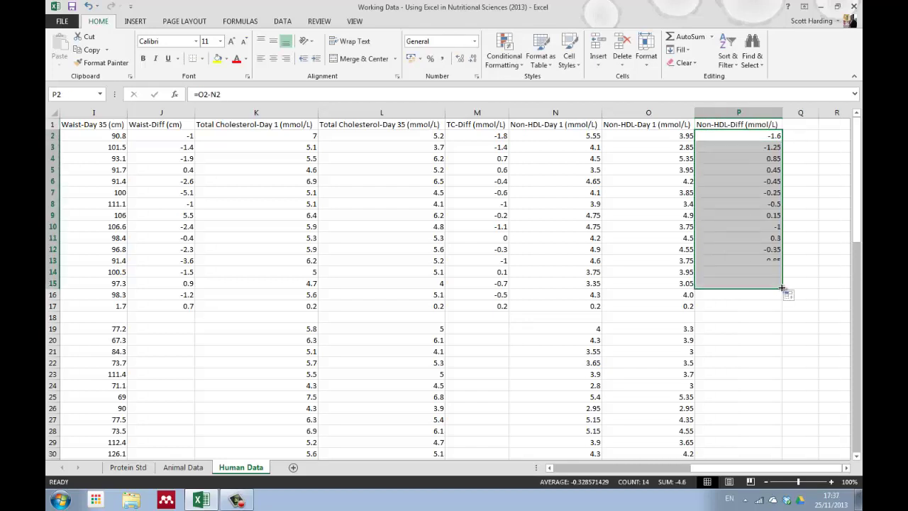
pyautogui.moveTo(689, 296)
pyautogui.mouseDown()
pyautogui.moveTo(692, 306)
pyautogui.moveTo(750, 308)
pyautogui.mouseUp()
pyautogui.click(732, 348)
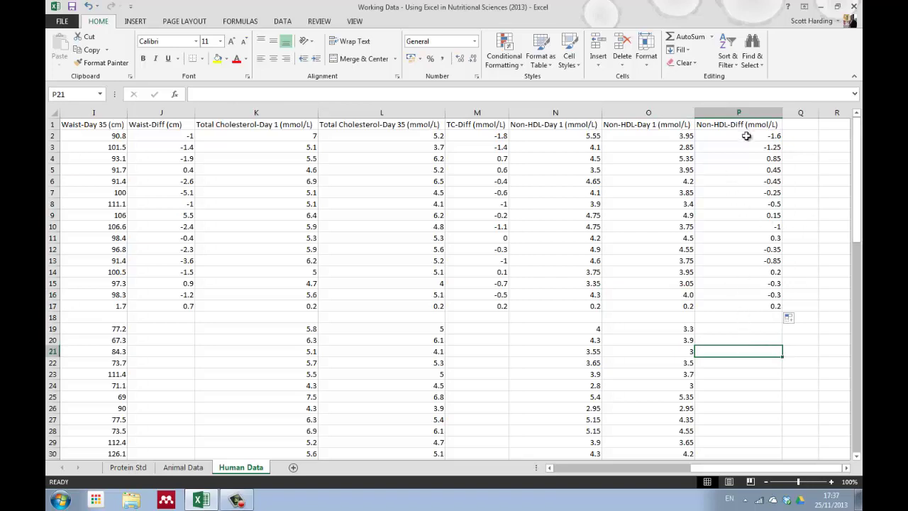
pyautogui.moveTo(855, 165); pyautogui.dragTo(848, 148)
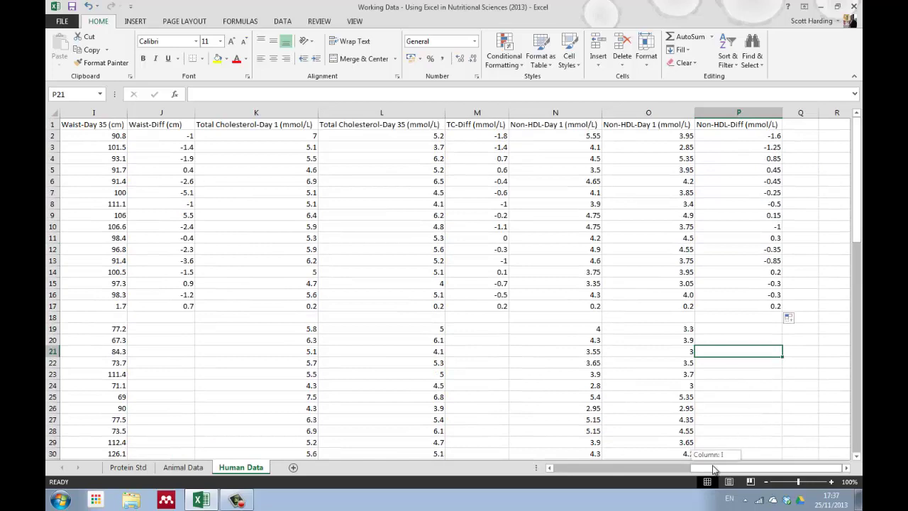
pyautogui.moveTo(722, 468); pyautogui.dragTo(560, 468)
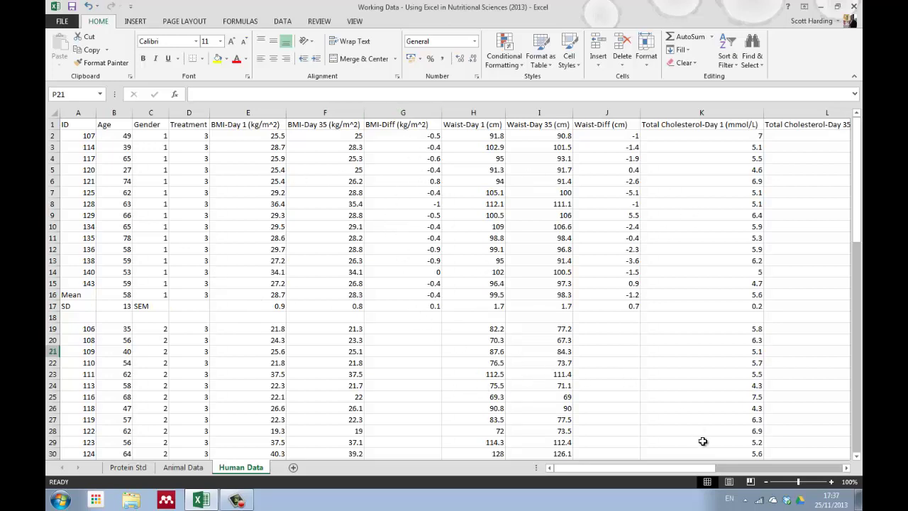
# Step: Scroll through the sheet to check the new difference columns, then select column headers E to J
pyautogui.moveTo(696, 470)
pyautogui.mouseDown()
pyautogui.moveTo(813, 476)
pyautogui.moveTo(636, 461)
pyautogui.mouseUp()
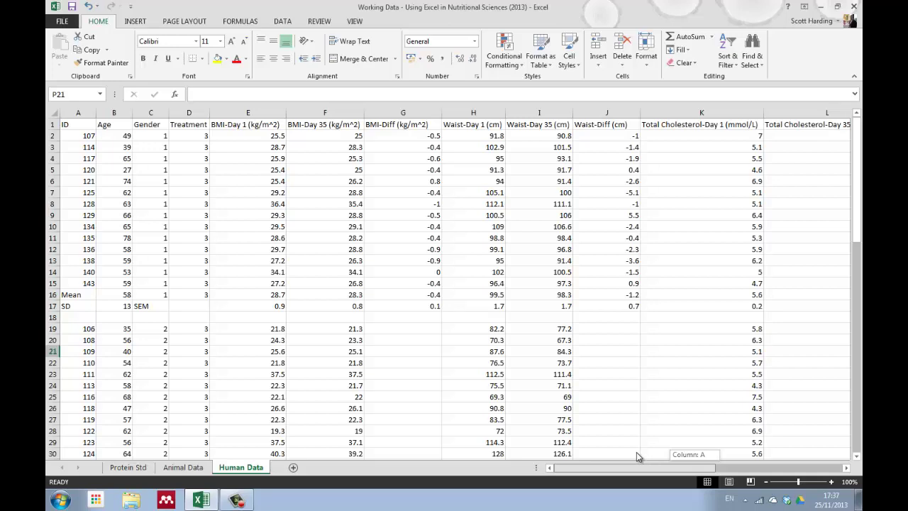
pyautogui.moveTo(637, 452); pyautogui.dragTo(838, 474)
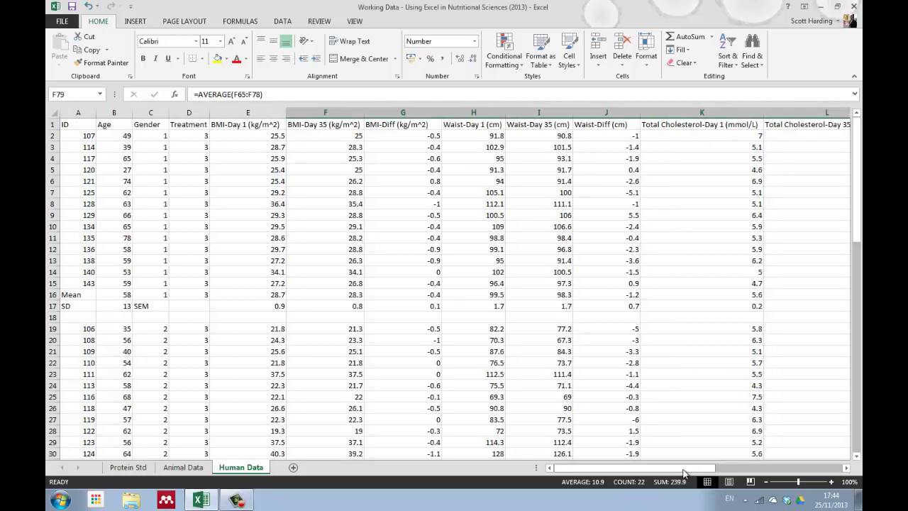
pyautogui.moveTo(640, 469); pyautogui.dragTo(828, 474)
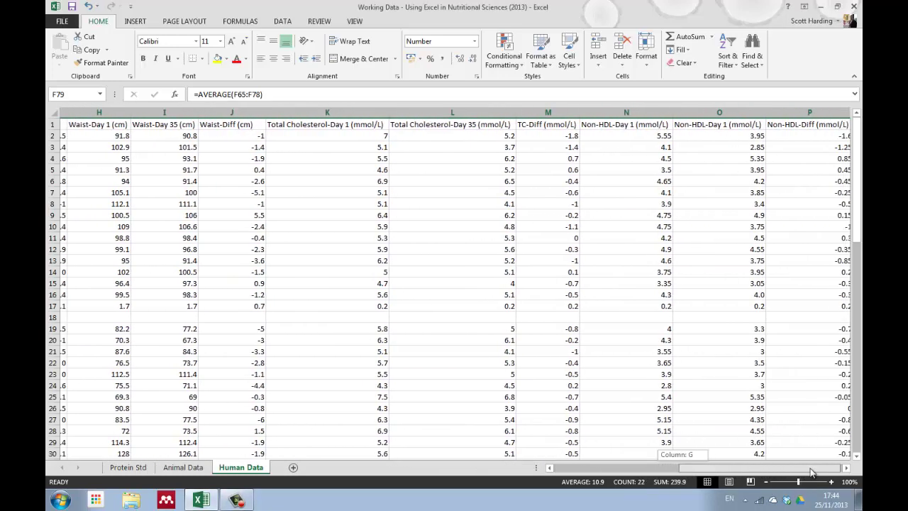
pyautogui.moveTo(828, 474)
pyautogui.mouseDown()
pyautogui.moveTo(740, 472)
pyautogui.moveTo(827, 472)
pyautogui.mouseUp()
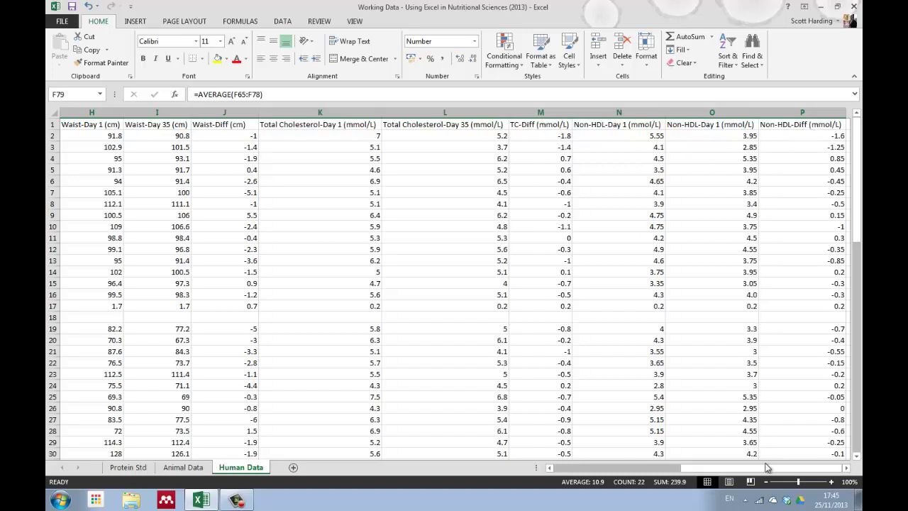
pyautogui.moveTo(766, 468); pyautogui.dragTo(626, 472)
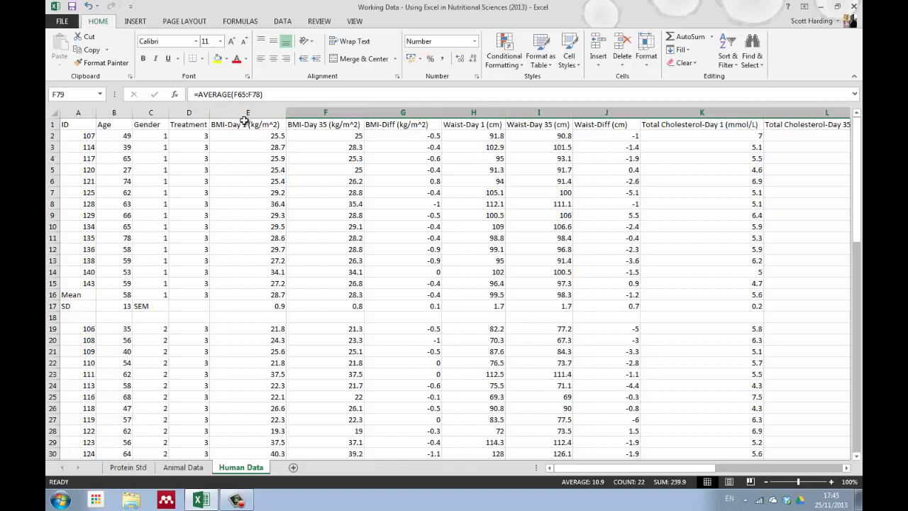
pyautogui.moveTo(246, 112); pyautogui.dragTo(593, 124)
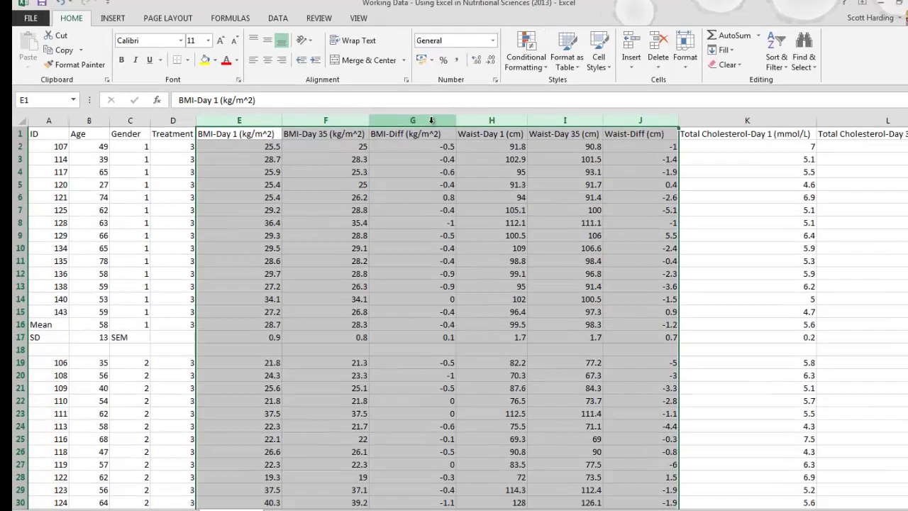
# Step: Hide the selected columns E–J from their right-click menu
pyautogui.rightClick(421, 116)
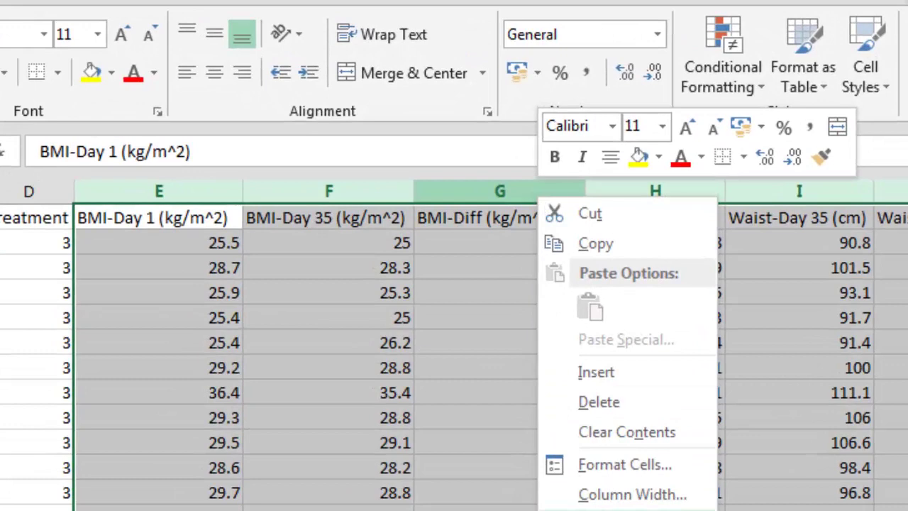
pyautogui.click(631, 508)
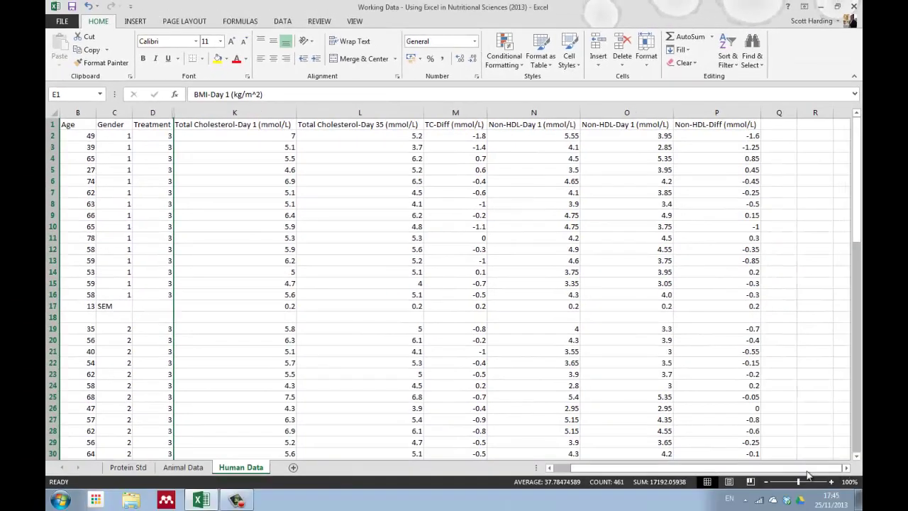
# Step: Insert an empty 2-D clustered column chart and move it beside the Non-HDL-Diff column
pyautogui.moveTo(806, 471); pyautogui.dragTo(767, 471)
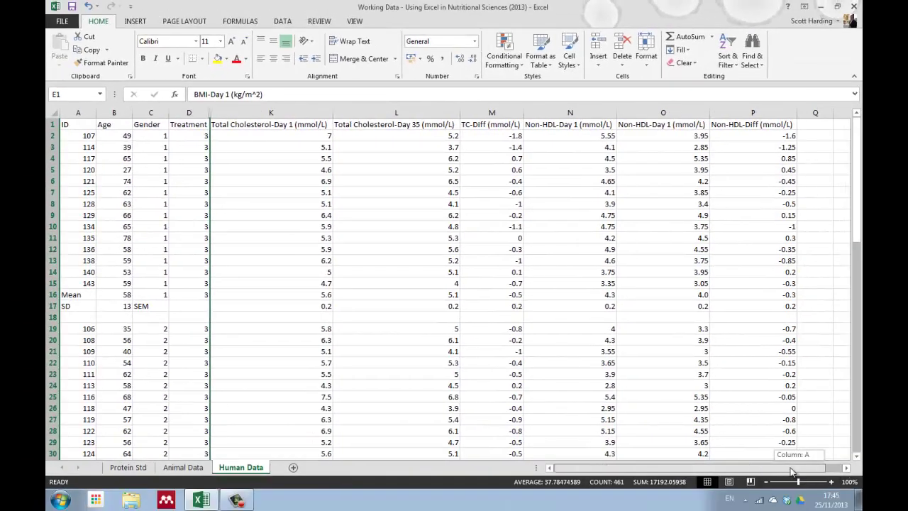
pyautogui.click(135, 22)
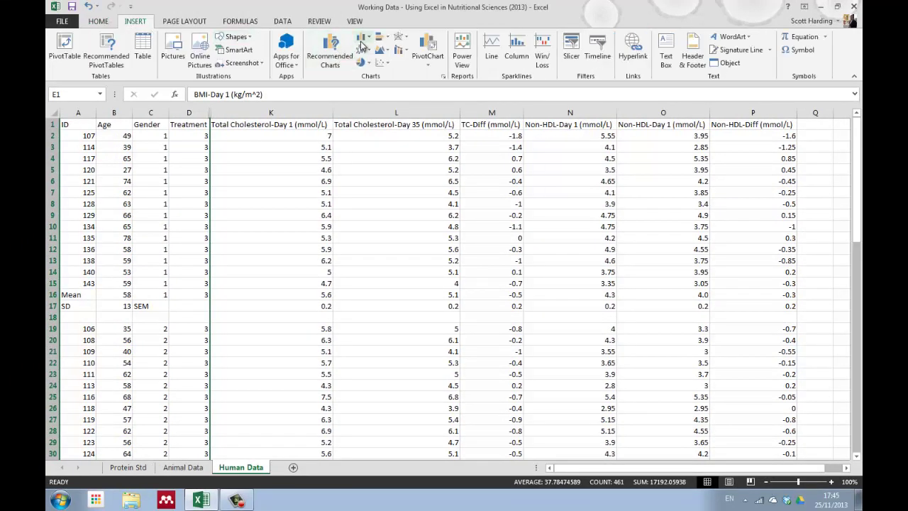
pyautogui.click(362, 39)
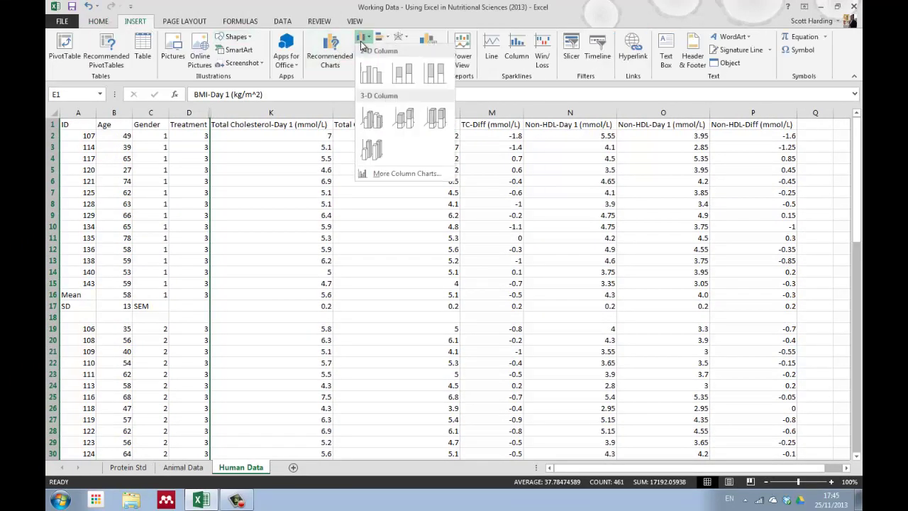
pyautogui.click(373, 78)
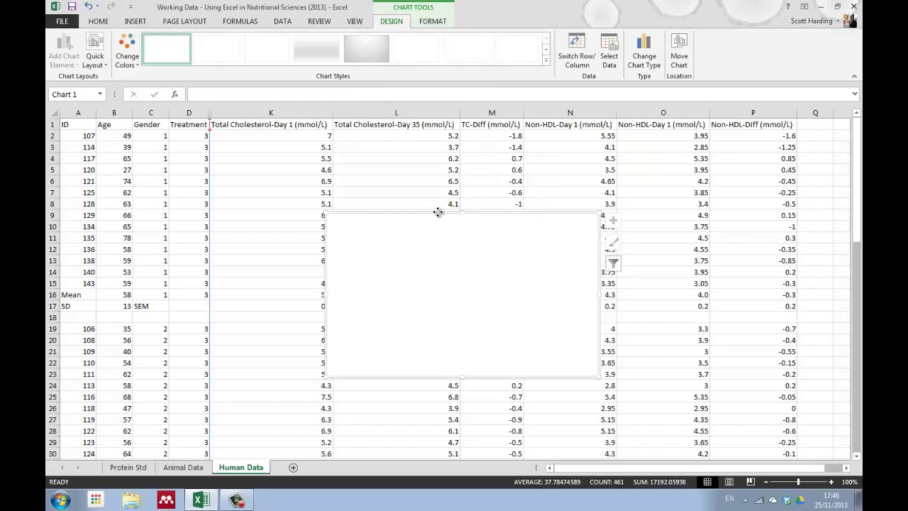
pyautogui.moveTo(444, 227); pyautogui.dragTo(859, 252)
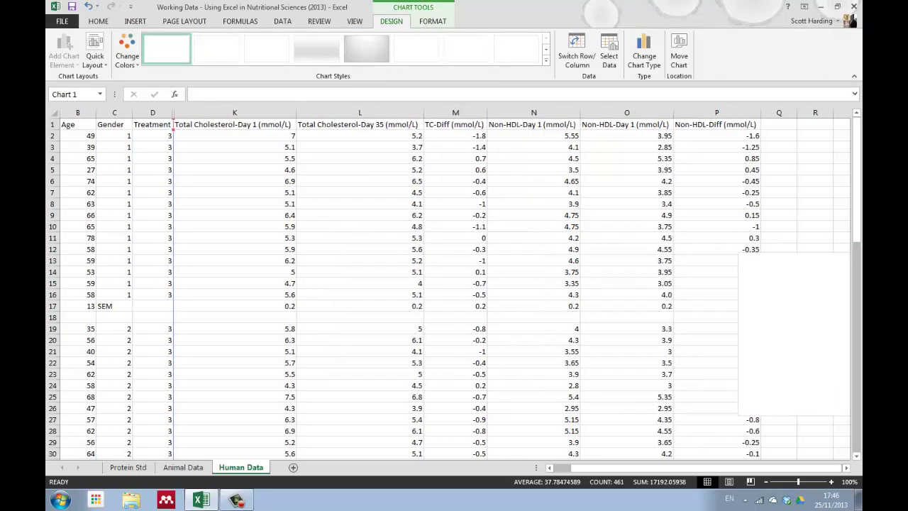
pyautogui.moveTo(859, 252)
pyautogui.mouseDown()
pyautogui.moveTo(414, 161)
pyautogui.moveTo(391, 141)
pyautogui.mouseUp()
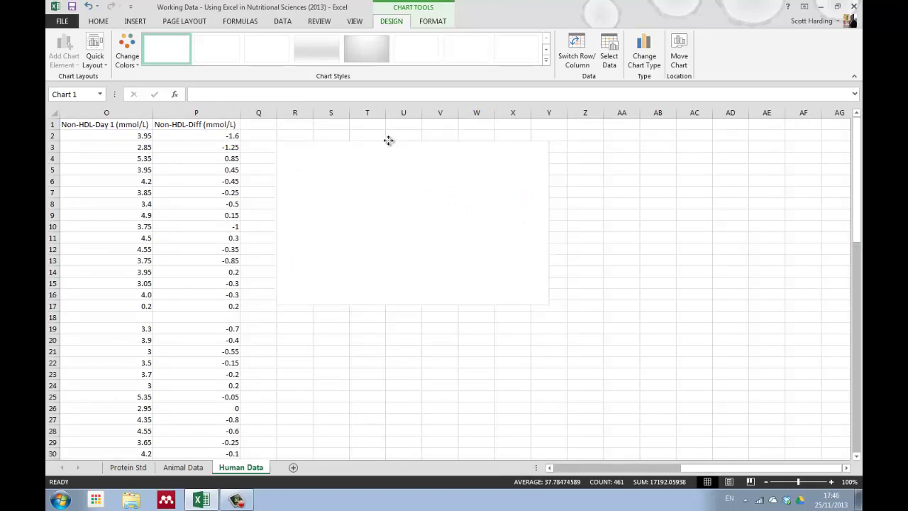
pyautogui.moveTo(391, 141); pyautogui.dragTo(388, 203)
pyautogui.click(412, 217)
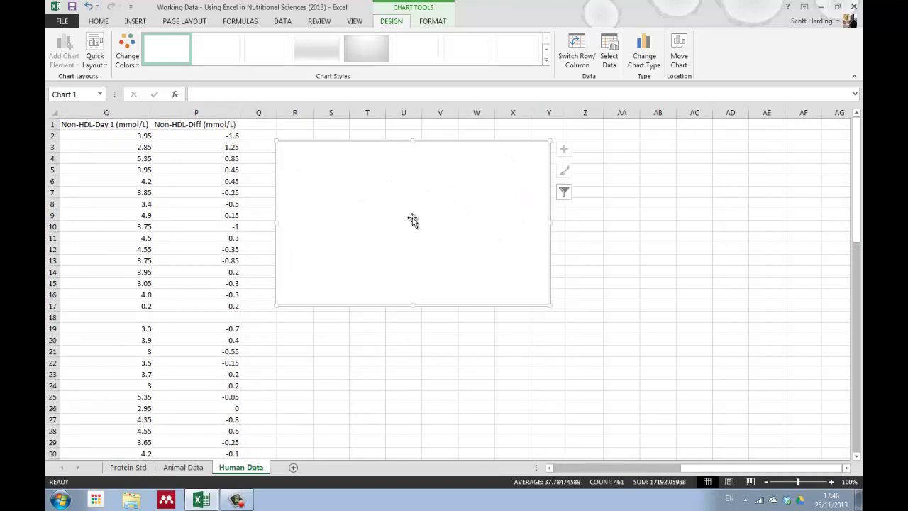
# Step: Clear the chart's data range and add a Trt3-Men series with values from M16 and P16
pyautogui.rightClick(412, 217)
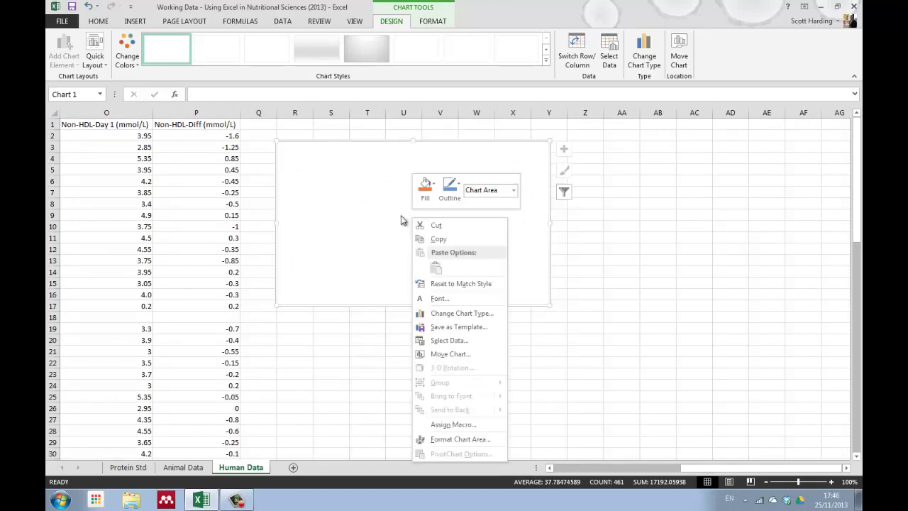
pyautogui.click(444, 340)
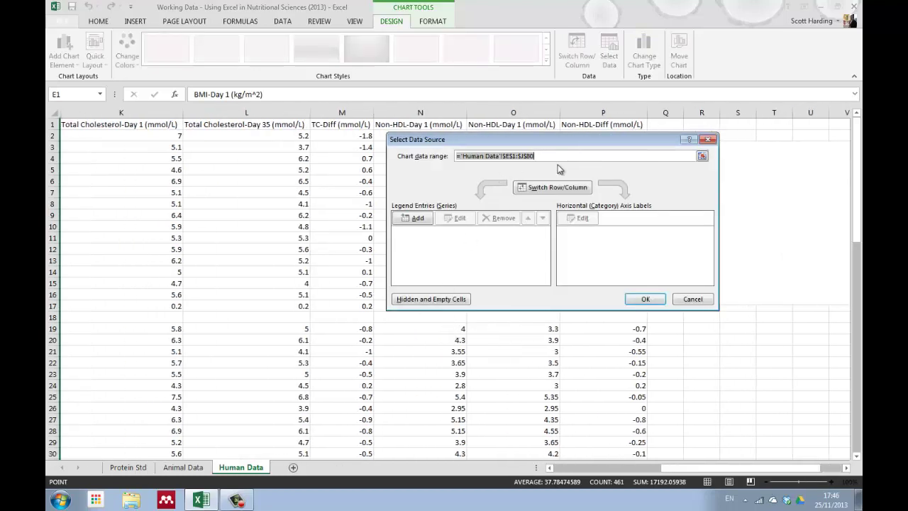
pyautogui.press('Delete')
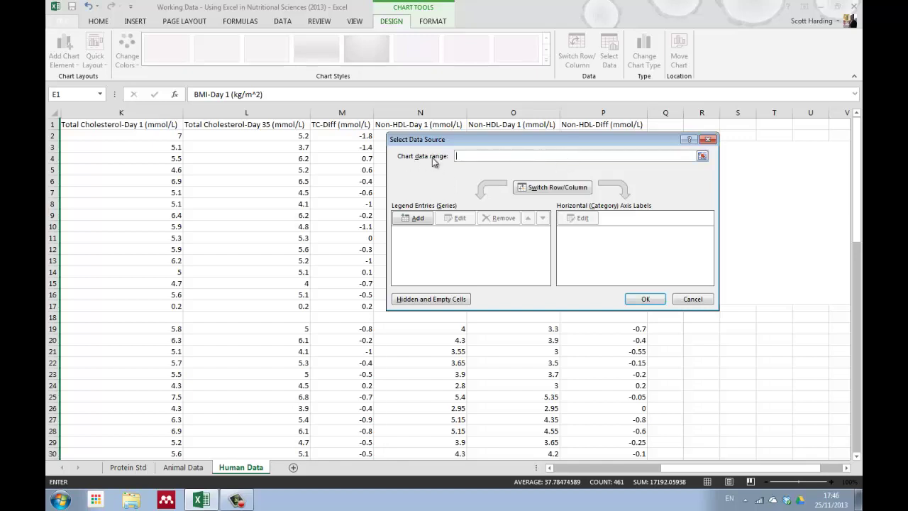
pyautogui.click(417, 218)
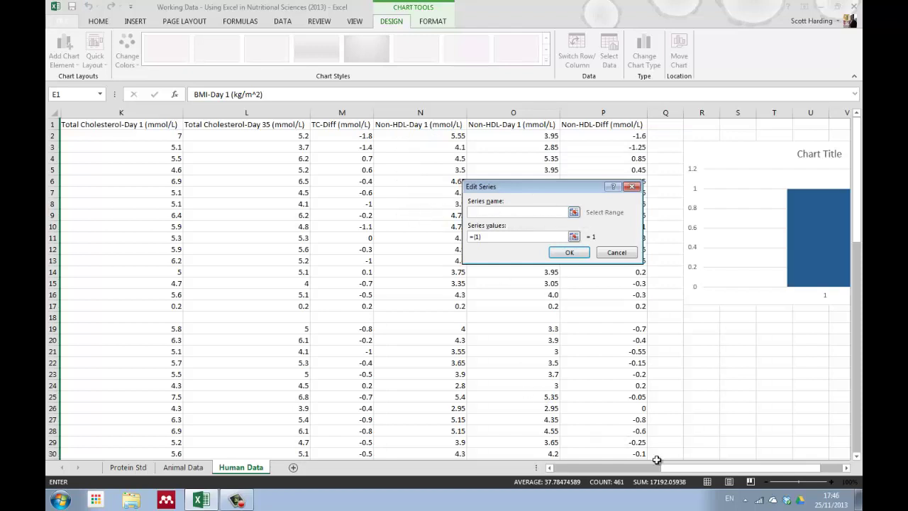
pyautogui.moveTo(660, 468); pyautogui.dragTo(610, 467)
pyautogui.write('Trt3-Men')
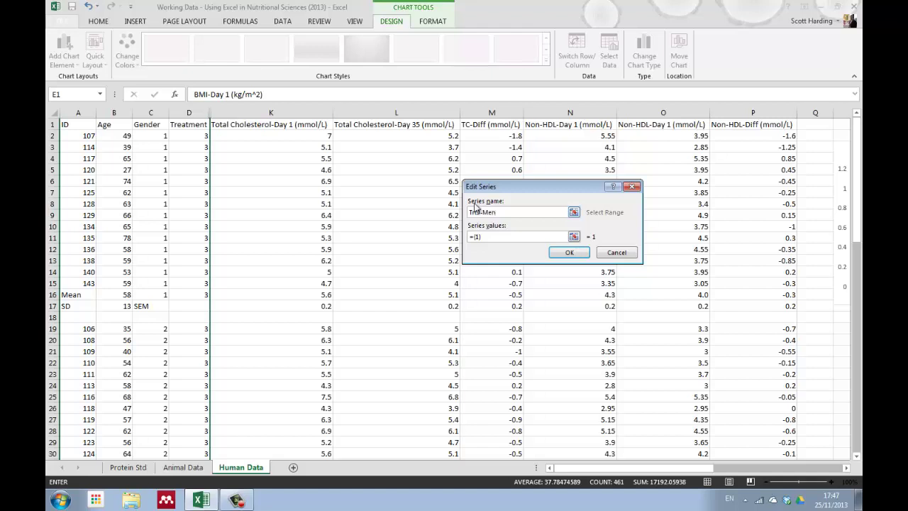
pyautogui.click(573, 237)
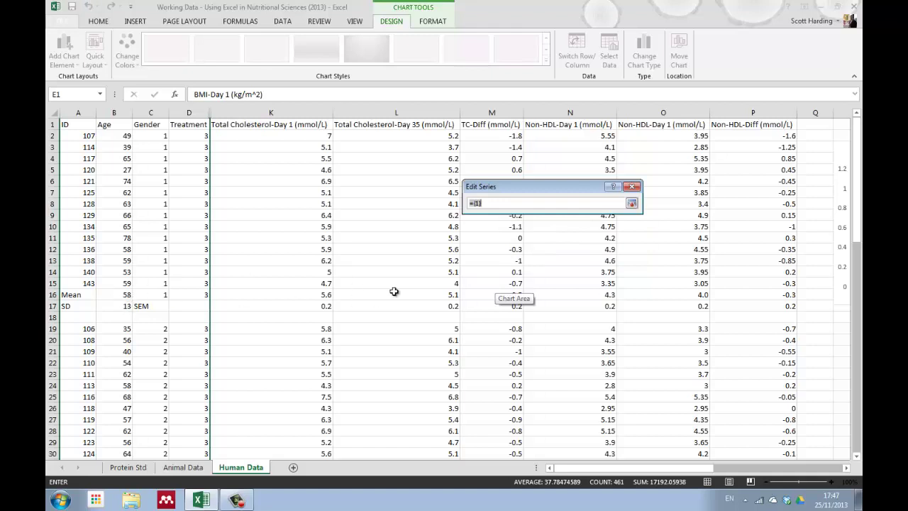
pyautogui.click(483, 295)
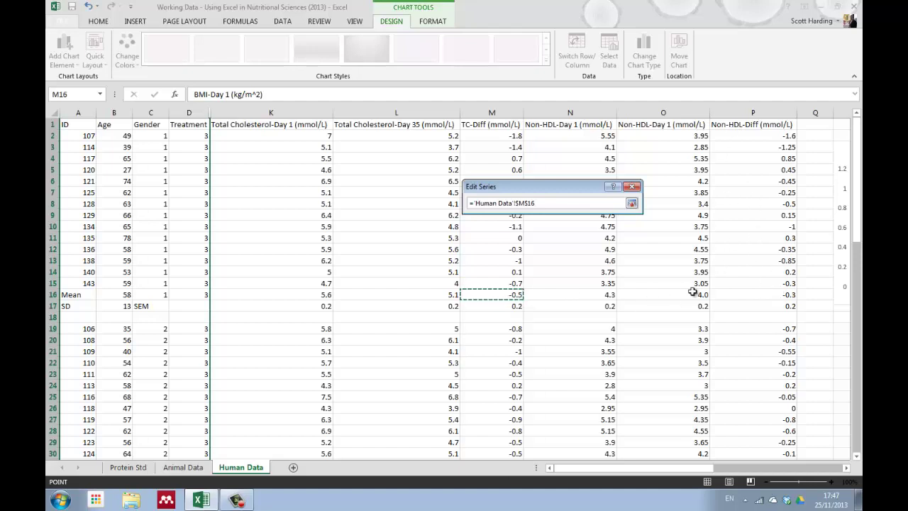
pyautogui.keyDown('ctrl'); pyautogui.click(764, 295); pyautogui.keyUp('ctrl')
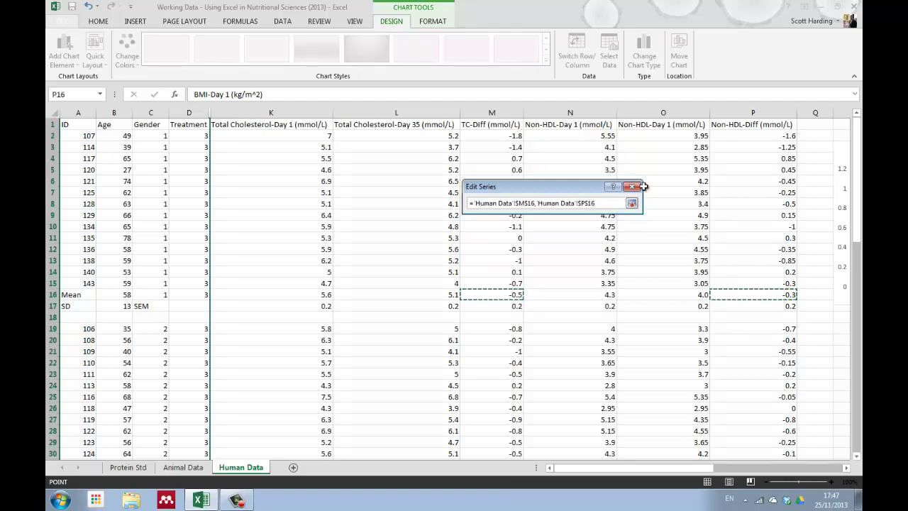
pyautogui.click(632, 204)
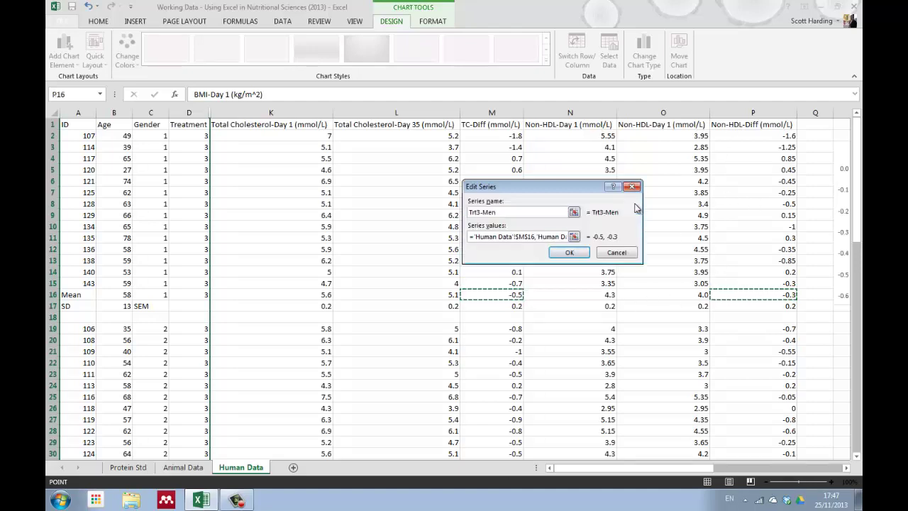
pyautogui.click(571, 253)
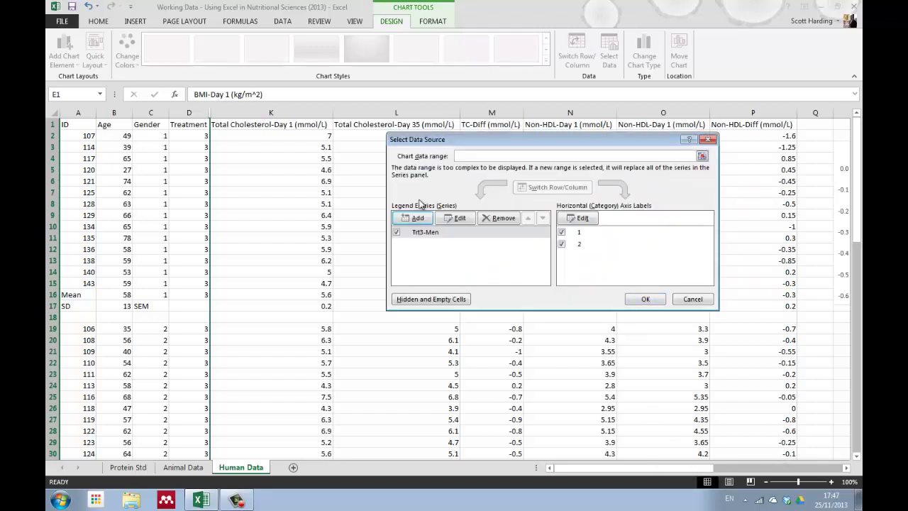
# Step: Add a Trt3-Women series whose values come from cells M39 and P39
pyautogui.click(418, 217)
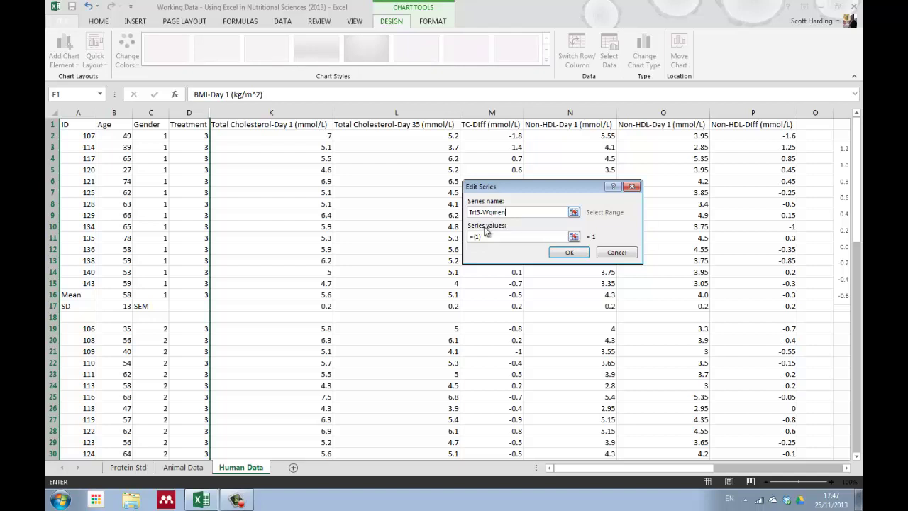
pyautogui.click(574, 237)
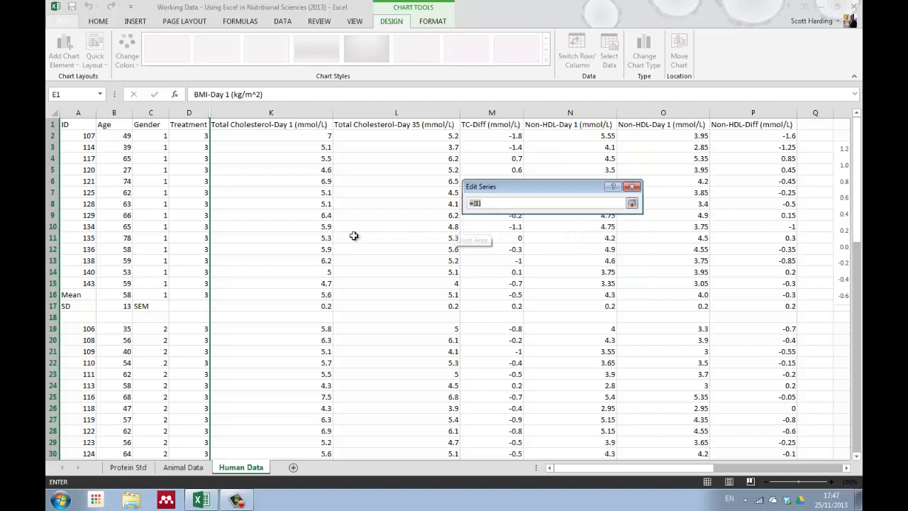
pyautogui.moveTo(858, 227); pyautogui.dragTo(858, 199)
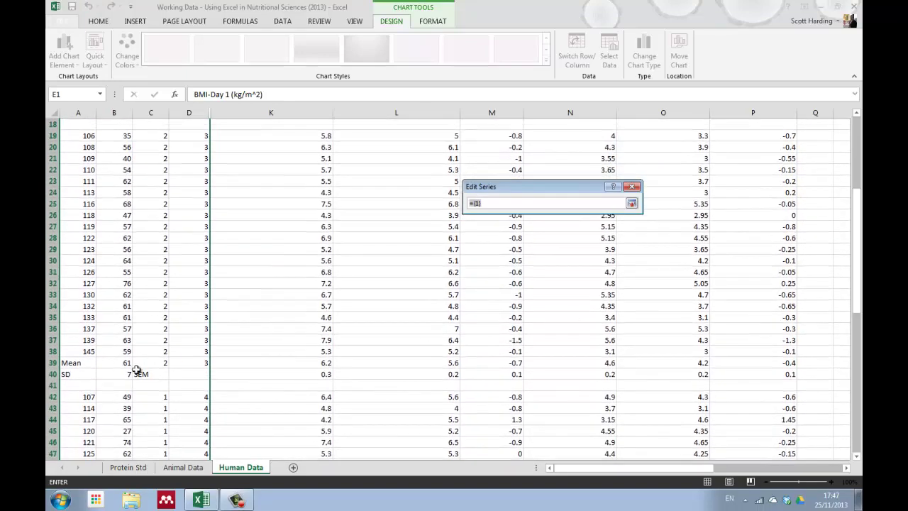
pyautogui.click(508, 363)
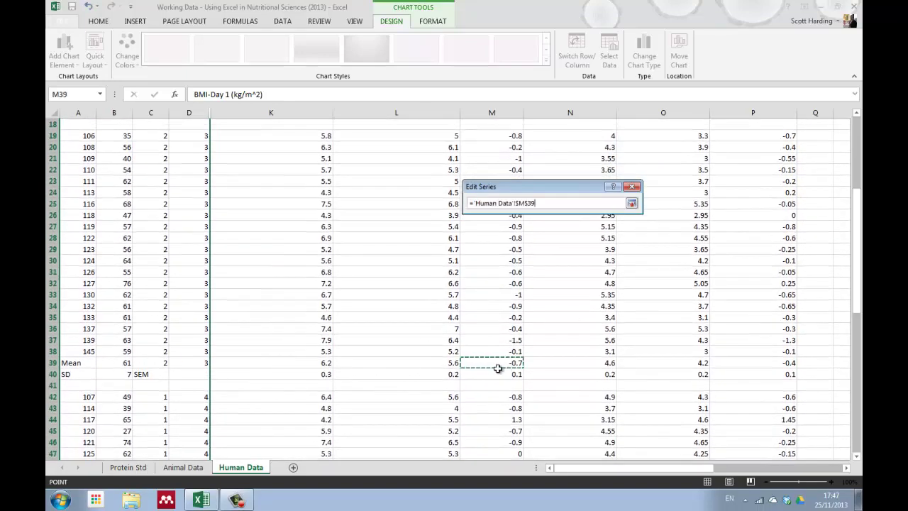
pyautogui.keyDown('ctrl'); pyautogui.click(783, 364); pyautogui.keyUp('ctrl')
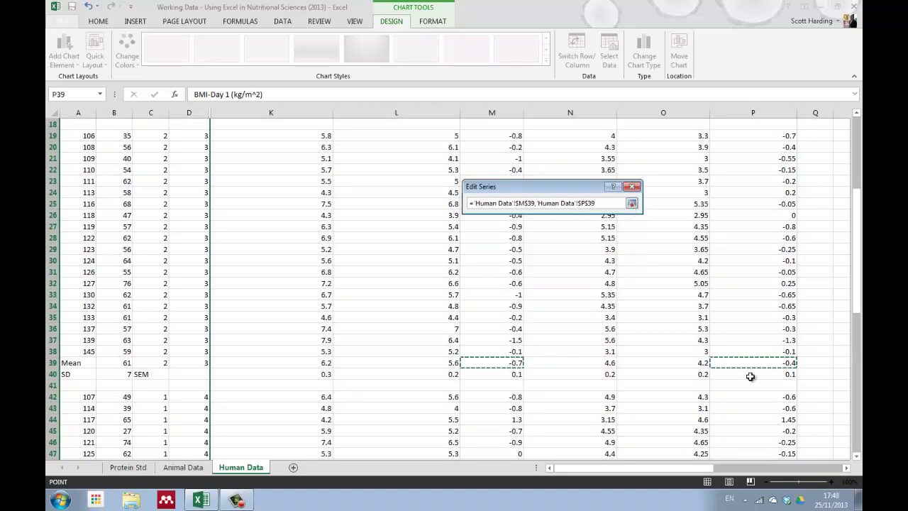
pyautogui.click(632, 204)
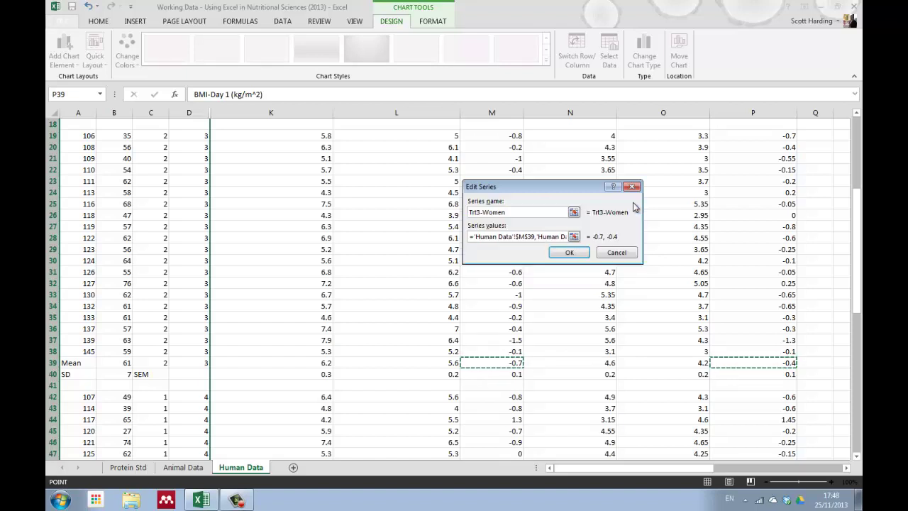
pyautogui.click(570, 254)
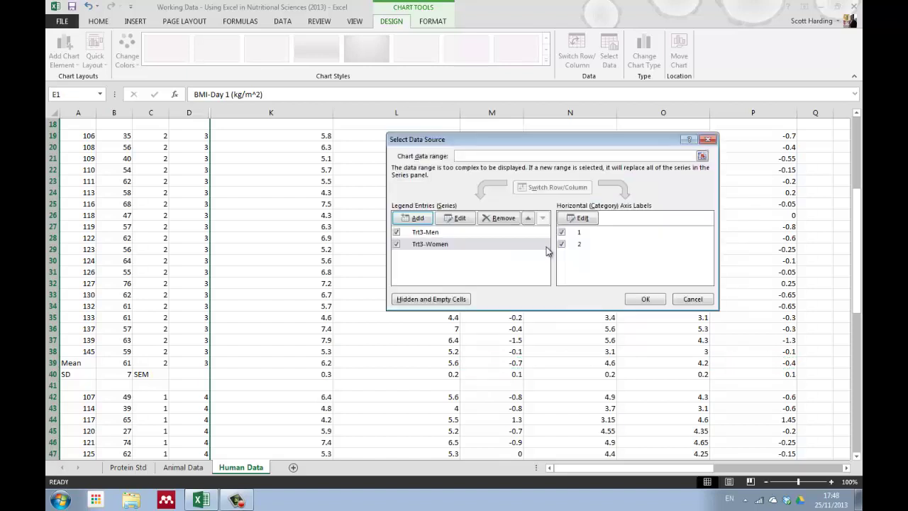
# Step: Add the Trt4-Men series (M56, P56) and the Trt4-Women series to the chart
pyautogui.click(415, 220)
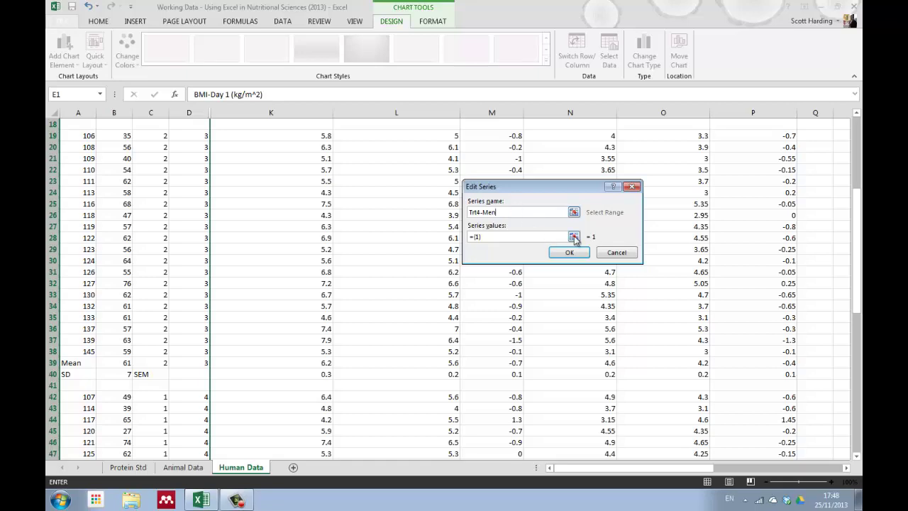
pyautogui.click(574, 237)
pyautogui.moveTo(857, 283); pyautogui.dragTo(856, 287)
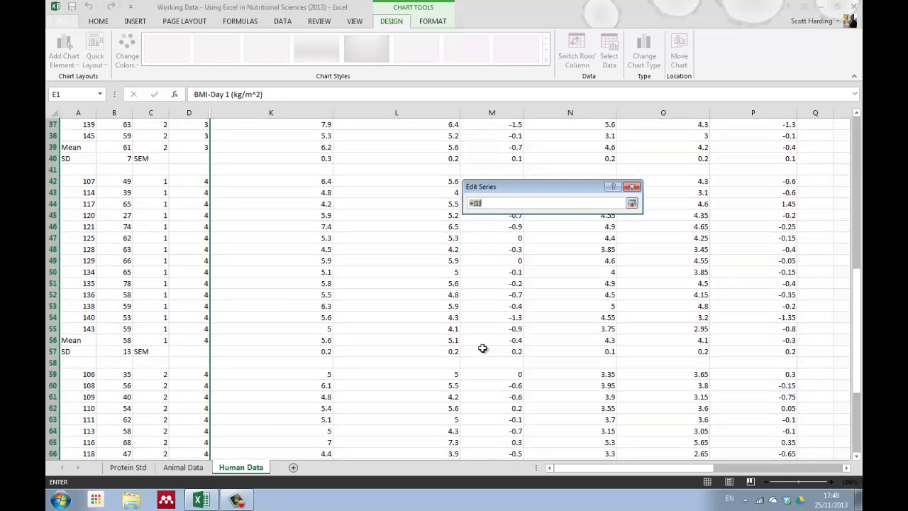
pyautogui.click(497, 340)
pyautogui.keyDown('ctrl'); pyautogui.click(765, 340); pyautogui.keyUp('ctrl')
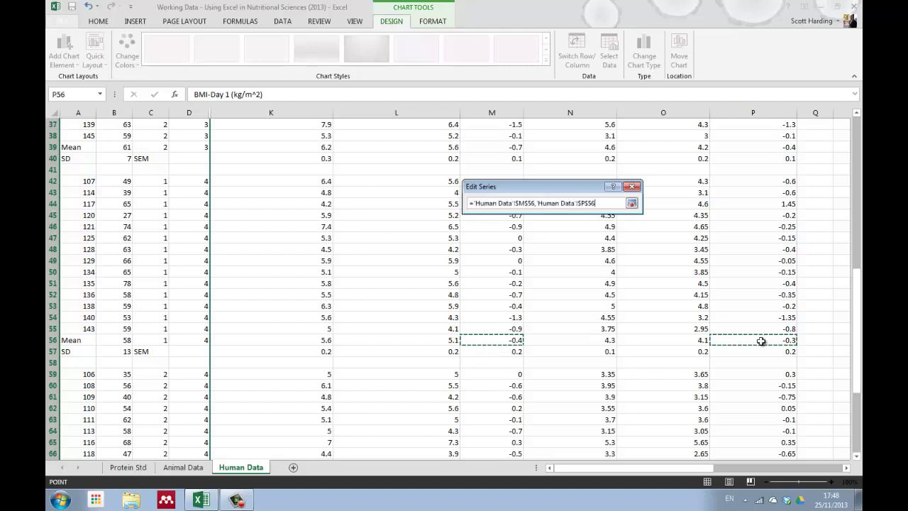
pyautogui.click(631, 203)
pyautogui.click(578, 258)
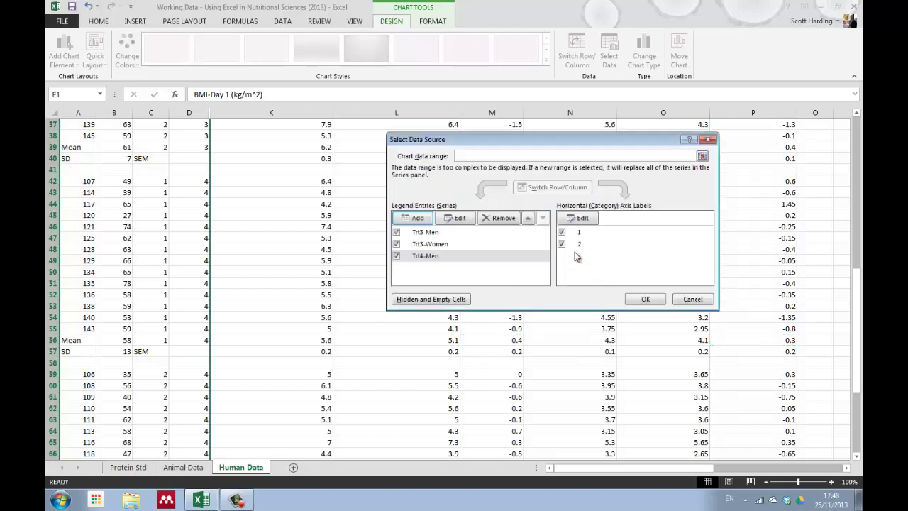
pyautogui.click(415, 217)
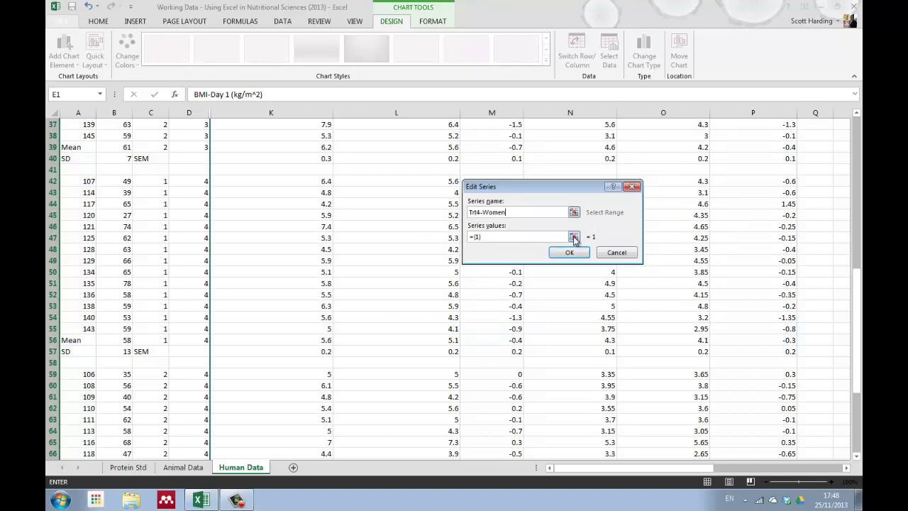
pyautogui.click(570, 252)
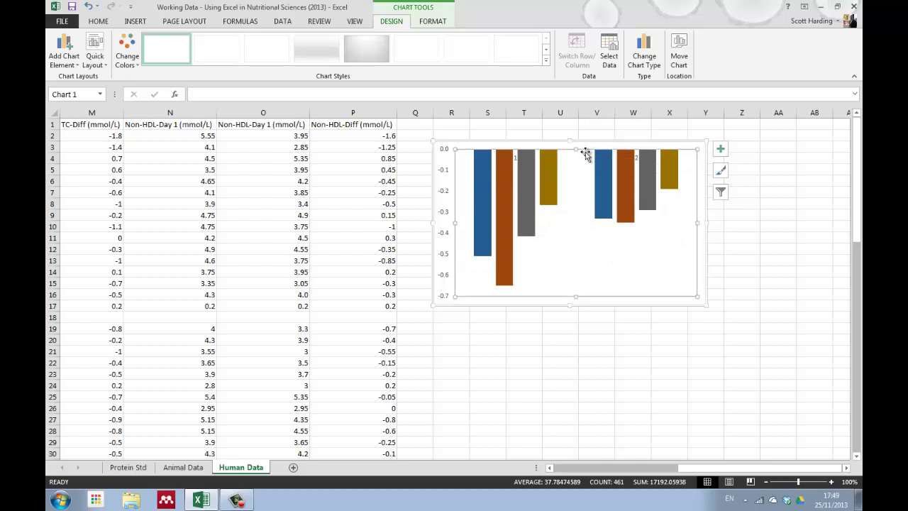
# Step: Select the horizontal category axis and open its Format Axis options
pyautogui.click(580, 149)
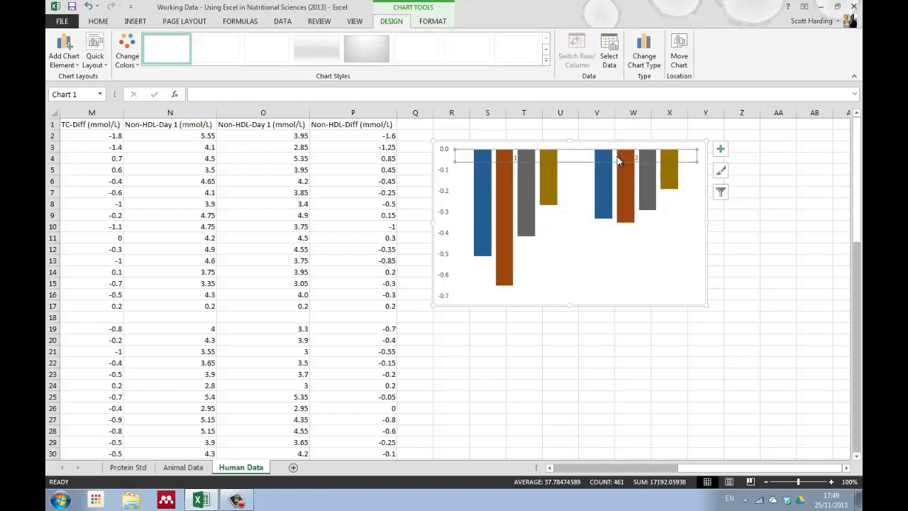
pyautogui.click(721, 150)
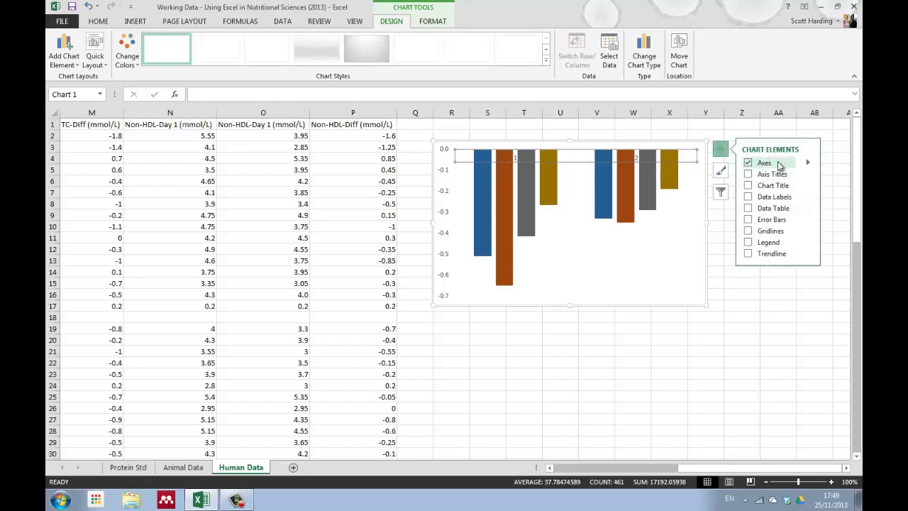
pyautogui.click(808, 163)
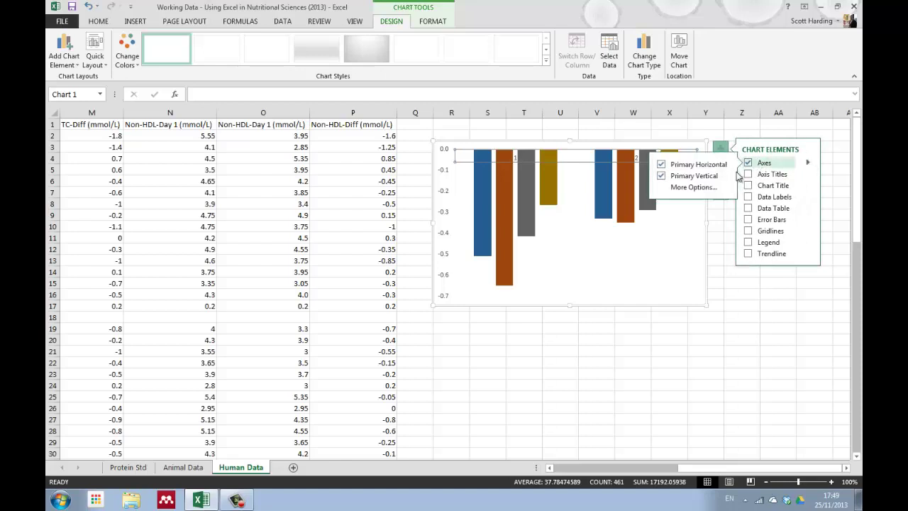
pyautogui.click(692, 189)
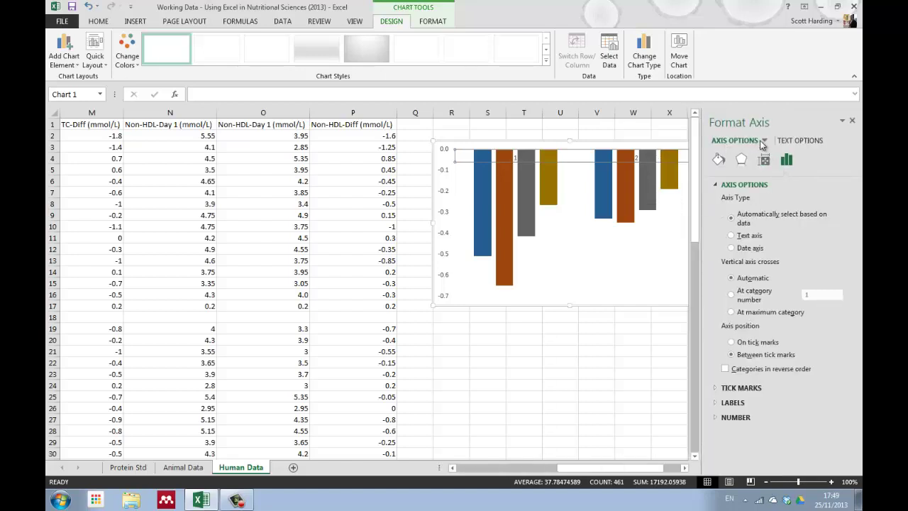
pyautogui.click(763, 141)
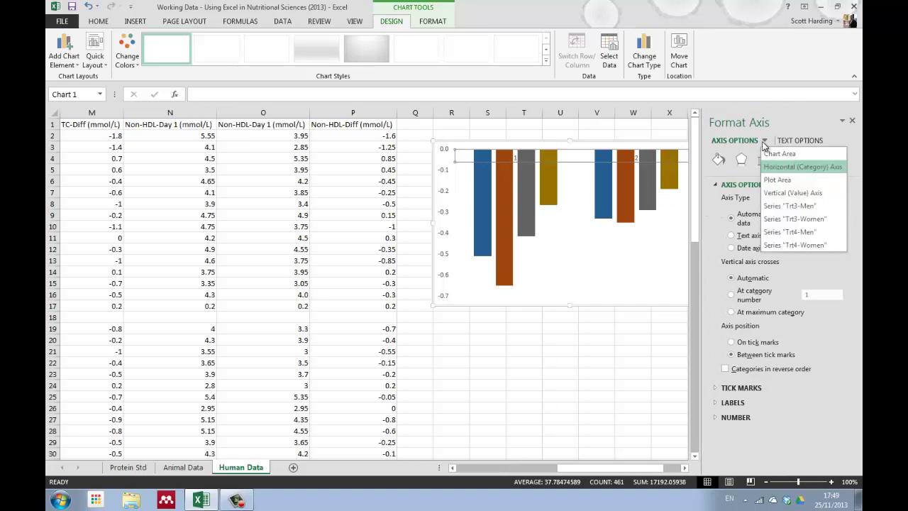
pyautogui.click(793, 169)
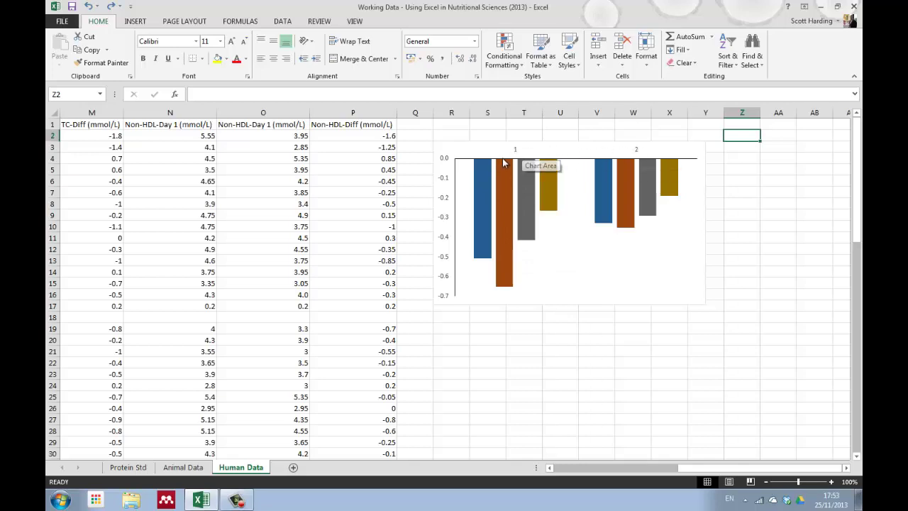
pyautogui.moveTo(659, 469); pyautogui.dragTo(539, 470)
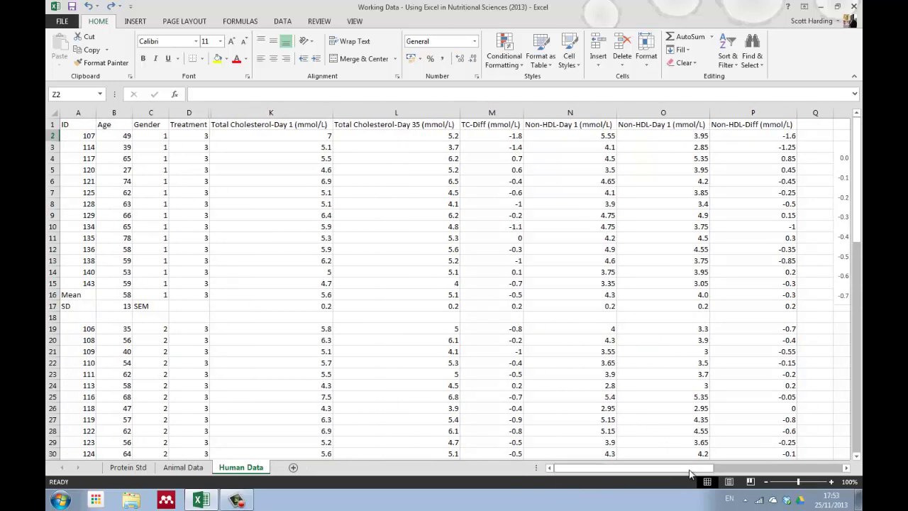
pyautogui.moveTo(692, 468); pyautogui.dragTo(809, 468)
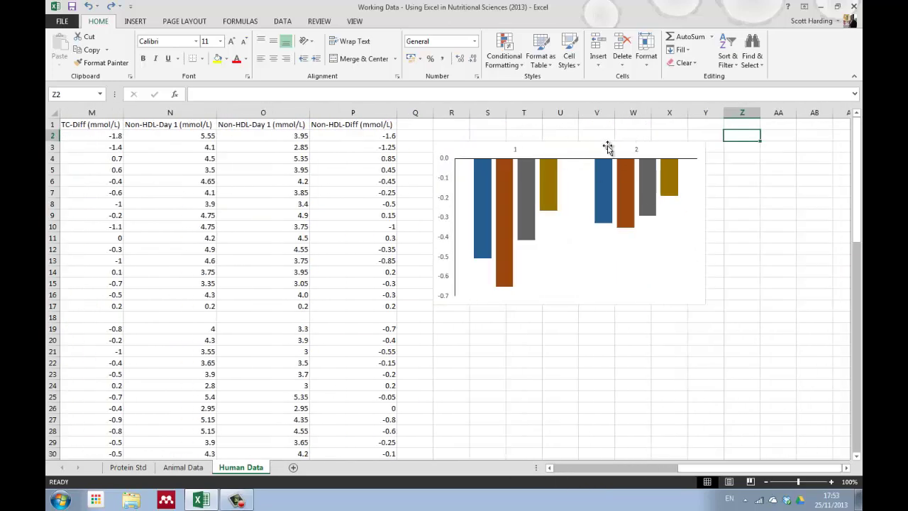
pyautogui.moveTo(724, 468)
pyautogui.mouseDown()
pyautogui.moveTo(672, 481)
pyautogui.moveTo(718, 472)
pyautogui.mouseUp()
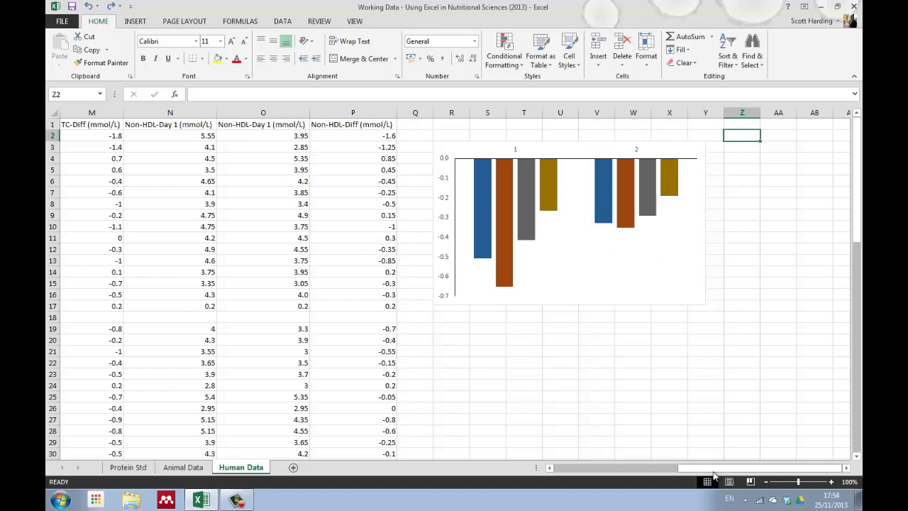
pyautogui.hscroll(-2, 729, 474)
pyautogui.hscroll(2, 710, 469)
# Step: Use header cells M1 and P1 as the chart's horizontal axis category labels
pyautogui.rightClick(578, 245)
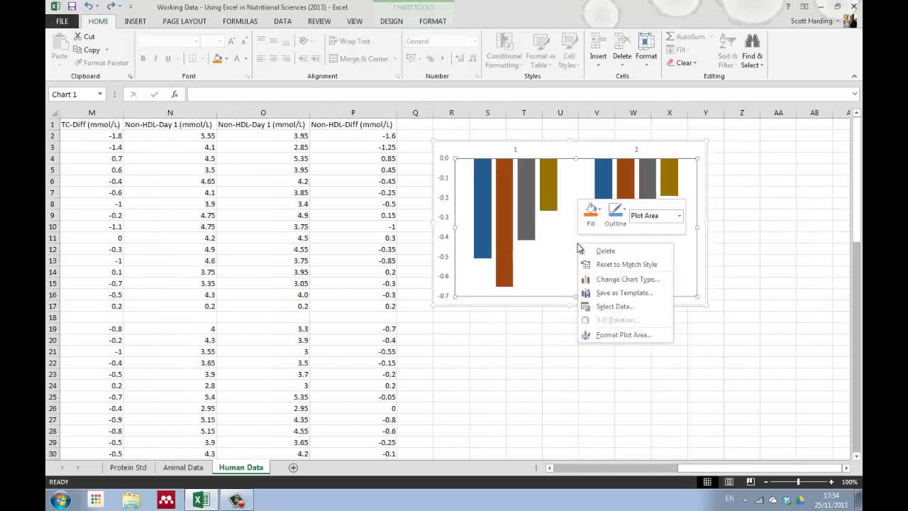
pyautogui.click(611, 306)
pyautogui.click(582, 219)
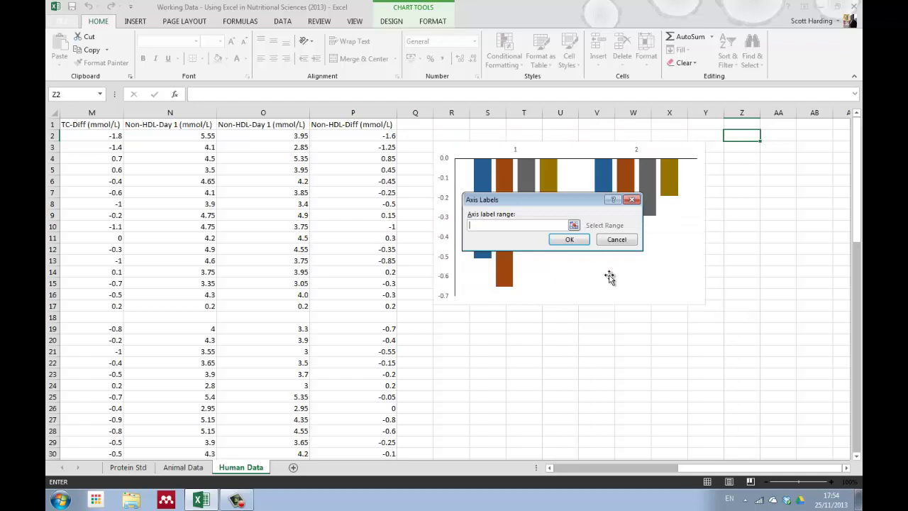
pyautogui.moveTo(692, 469); pyautogui.dragTo(678, 470)
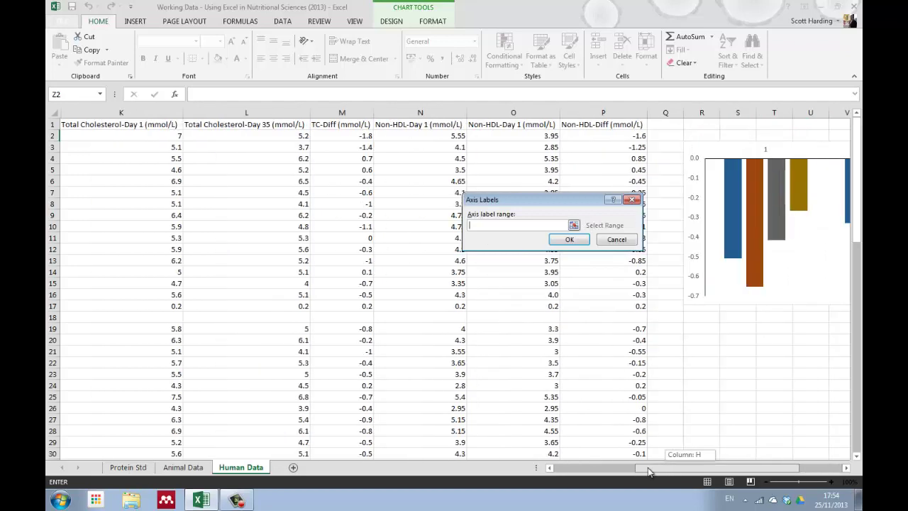
pyautogui.click(334, 125)
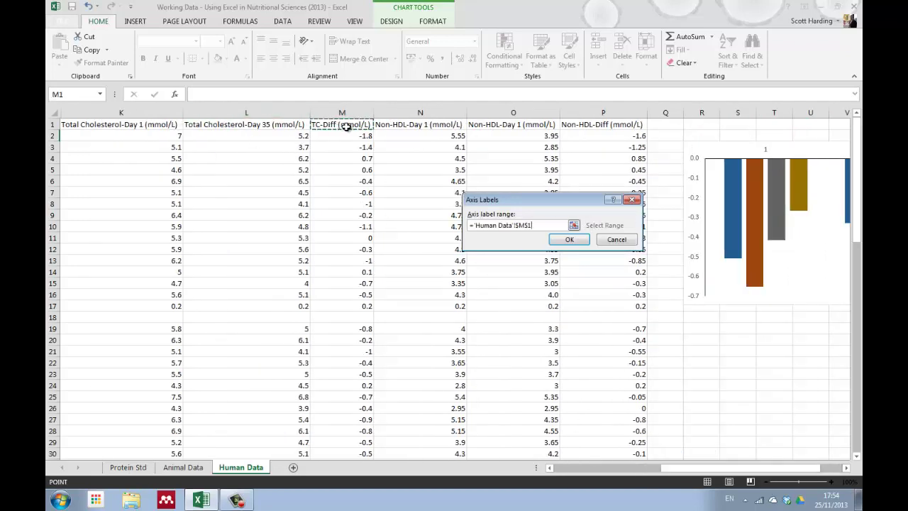
pyautogui.keyDown('ctrl'); pyautogui.click(601, 125); pyautogui.keyUp('ctrl')
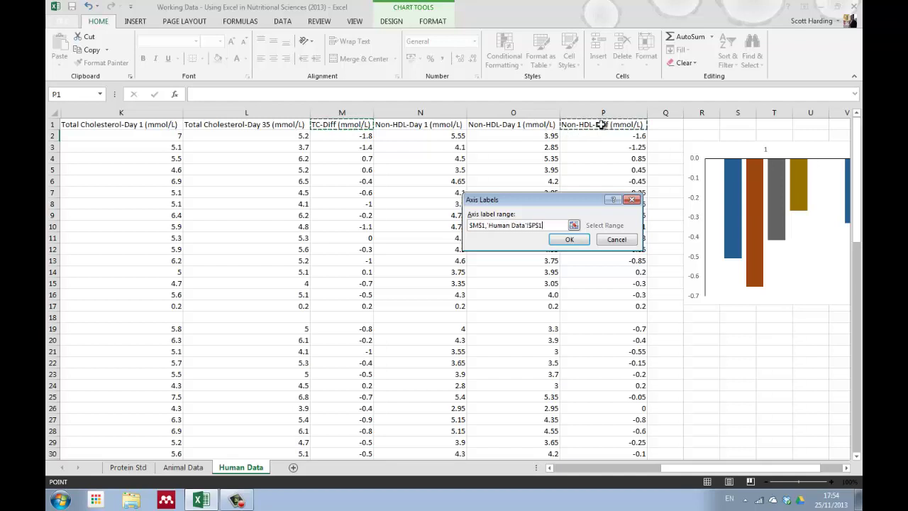
pyautogui.click(570, 241)
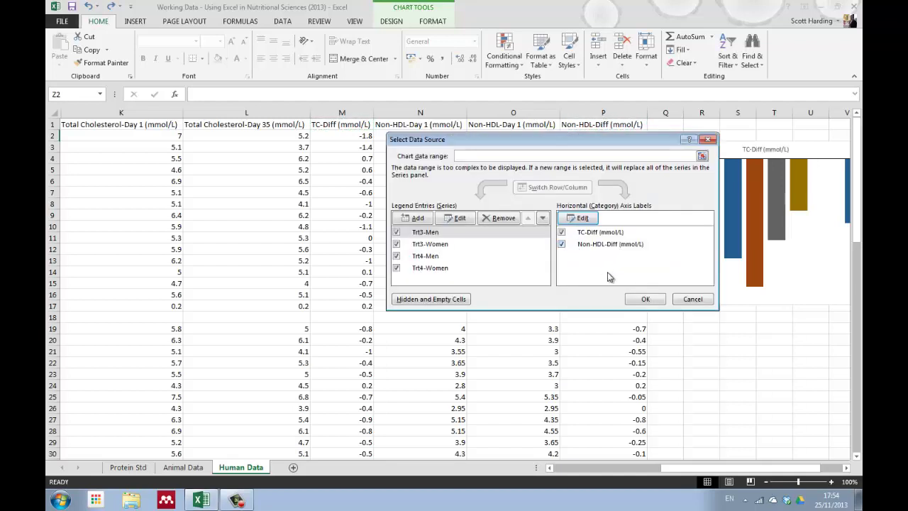
pyautogui.click(647, 301)
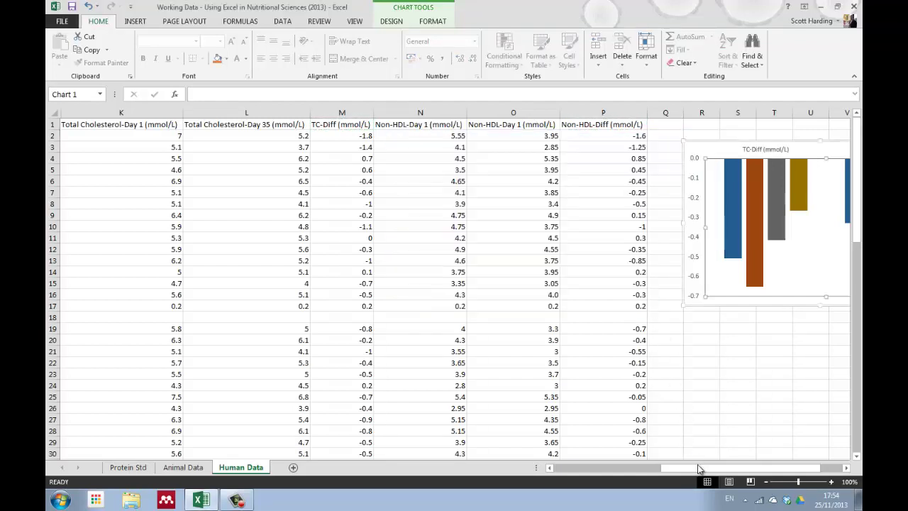
pyautogui.moveTo(700, 468); pyautogui.dragTo(734, 470)
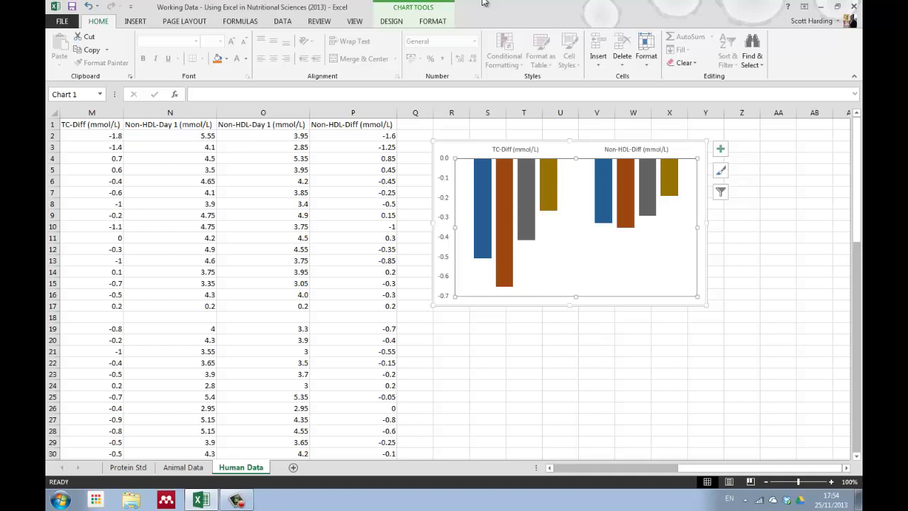
# Step: Add a top-right legend set to overlap the plot and drag it lower
pyautogui.rightClick(596, 271)
pyautogui.click(721, 147)
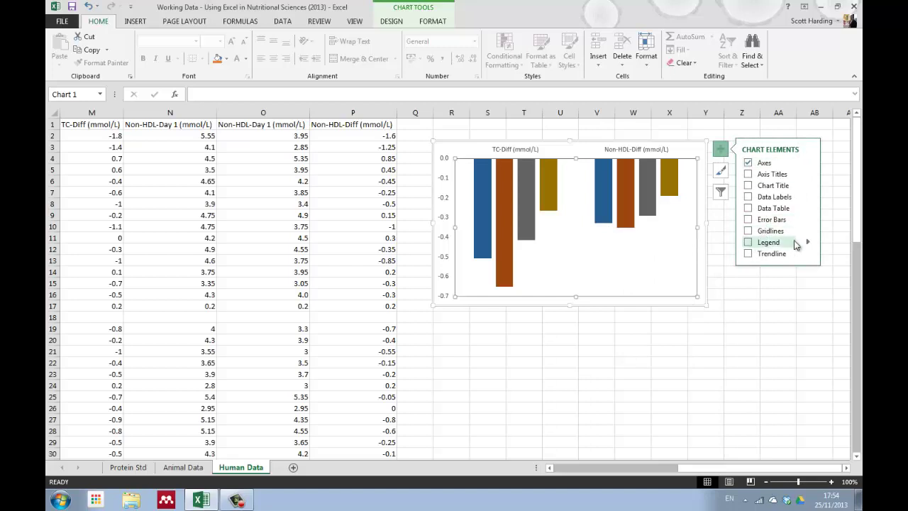
pyautogui.click(807, 242)
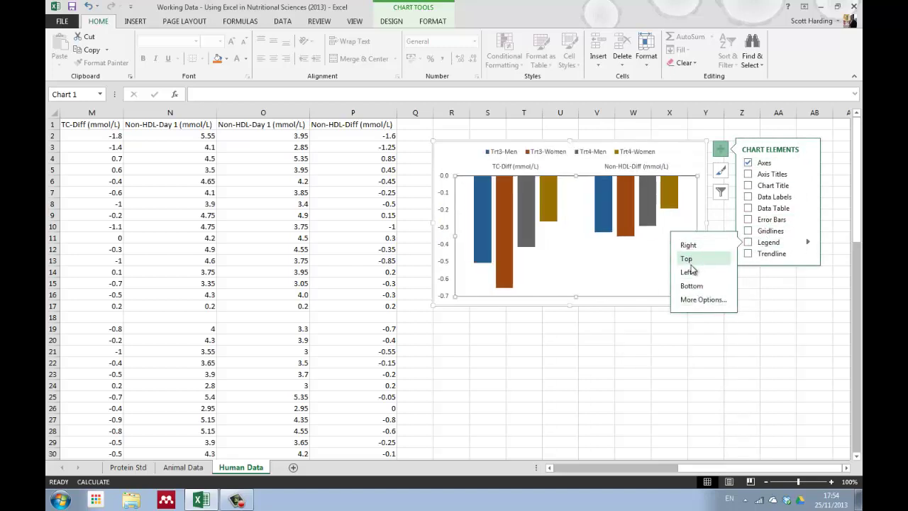
pyautogui.click(700, 299)
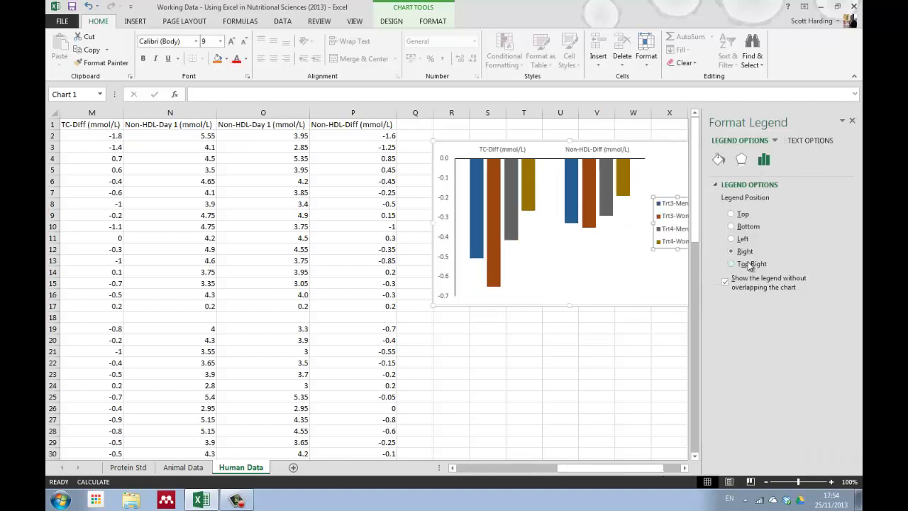
pyautogui.click(734, 266)
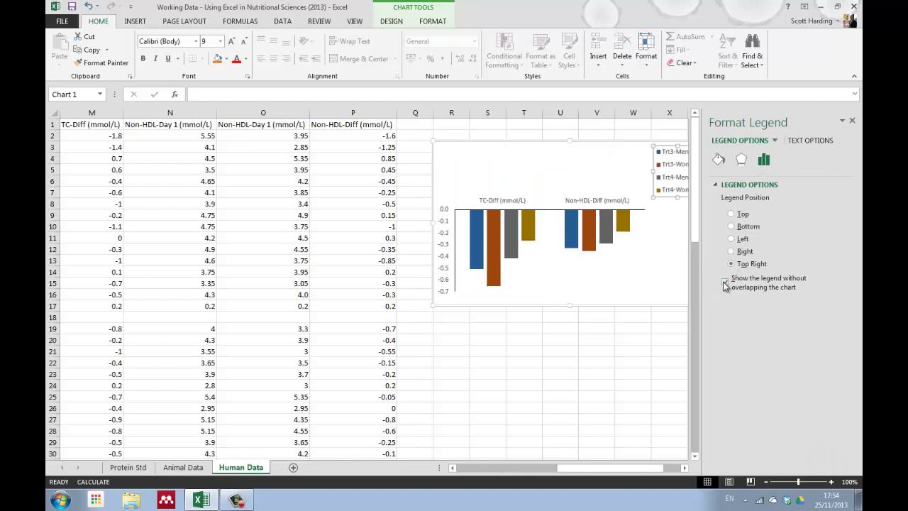
pyautogui.click(738, 281)
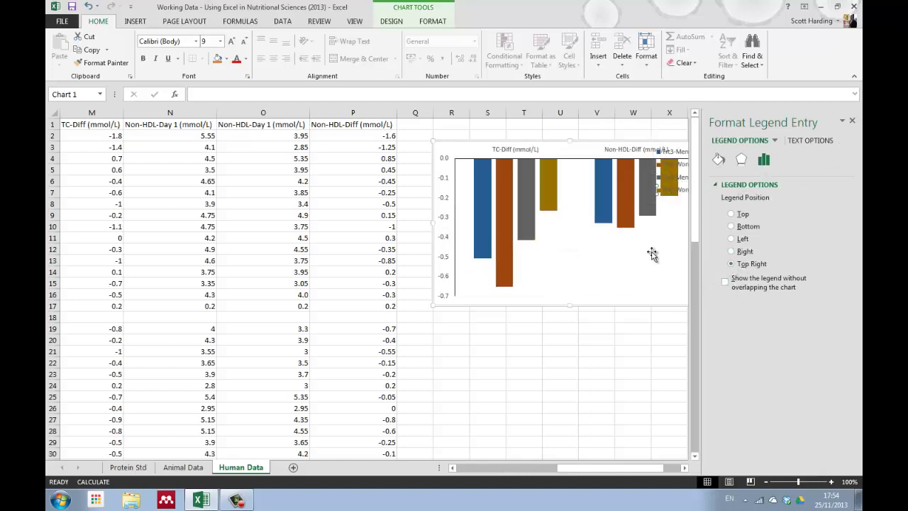
pyautogui.moveTo(662, 172); pyautogui.dragTo(644, 274)
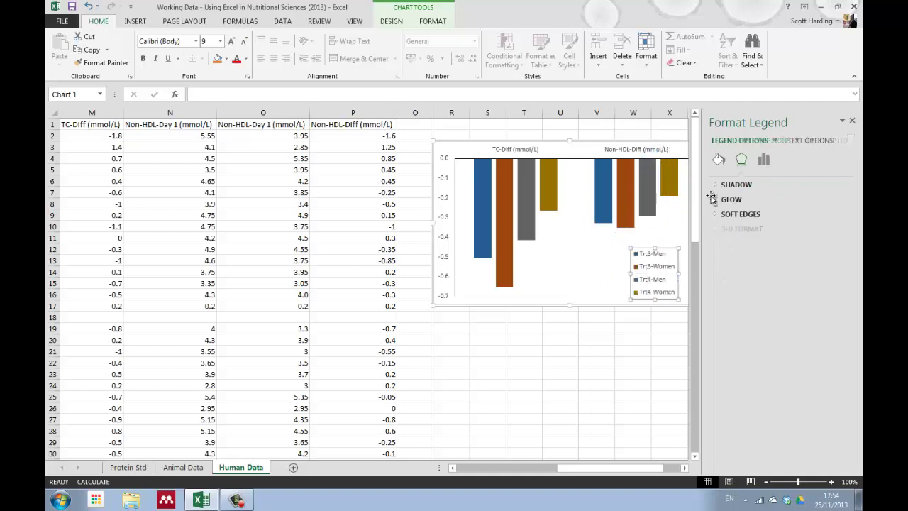
pyautogui.click(852, 121)
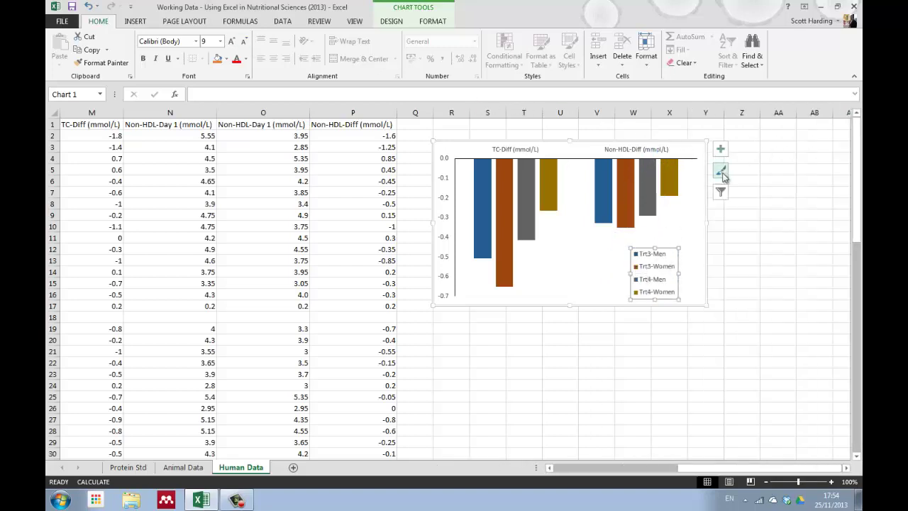
# Step: Recheck the legend's overlap option and nudge the legend into the plot's lower right
pyautogui.click(721, 149)
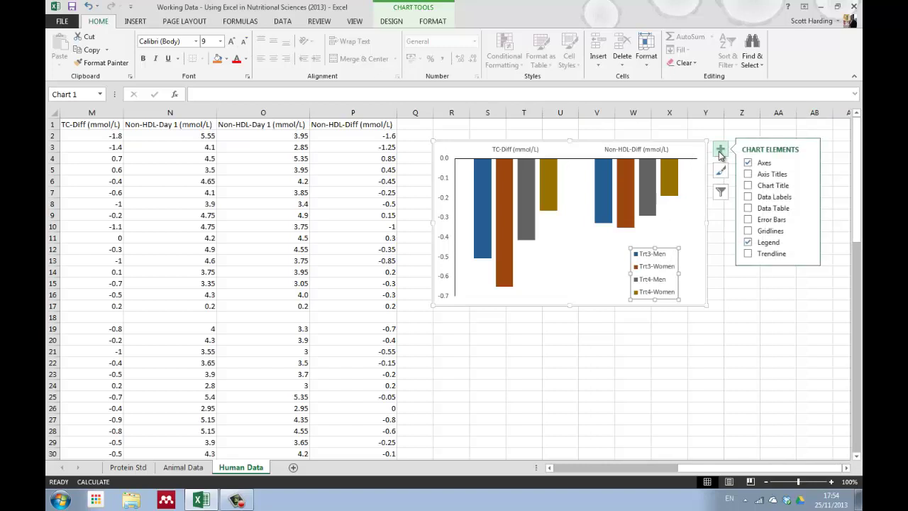
pyautogui.click(808, 243)
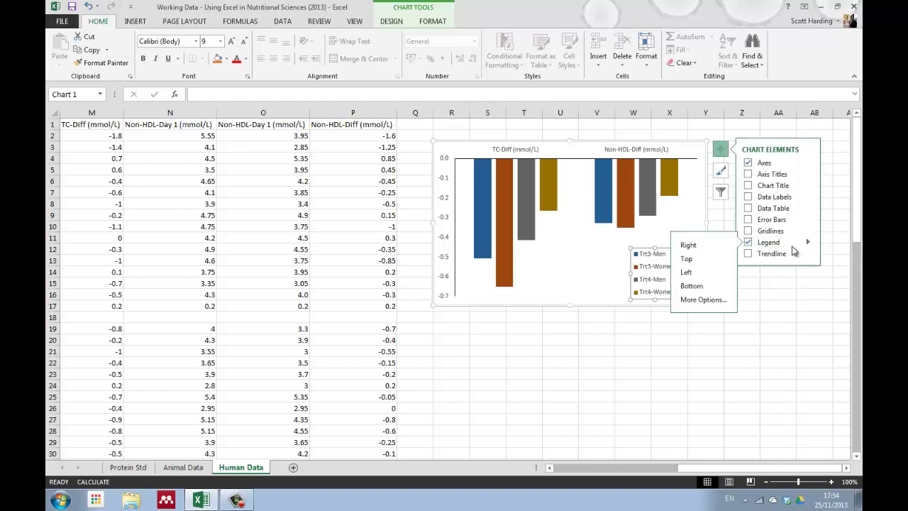
pyautogui.click(692, 300)
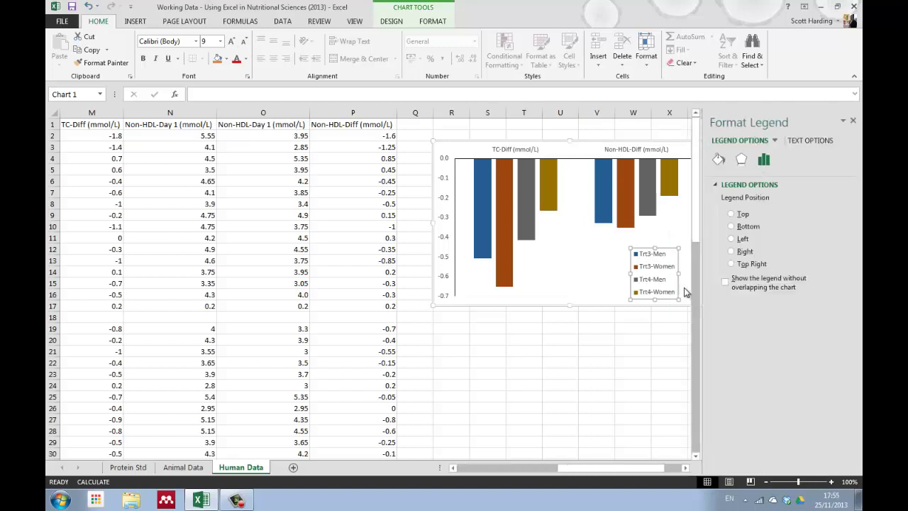
pyautogui.click(725, 283)
pyautogui.click(725, 282)
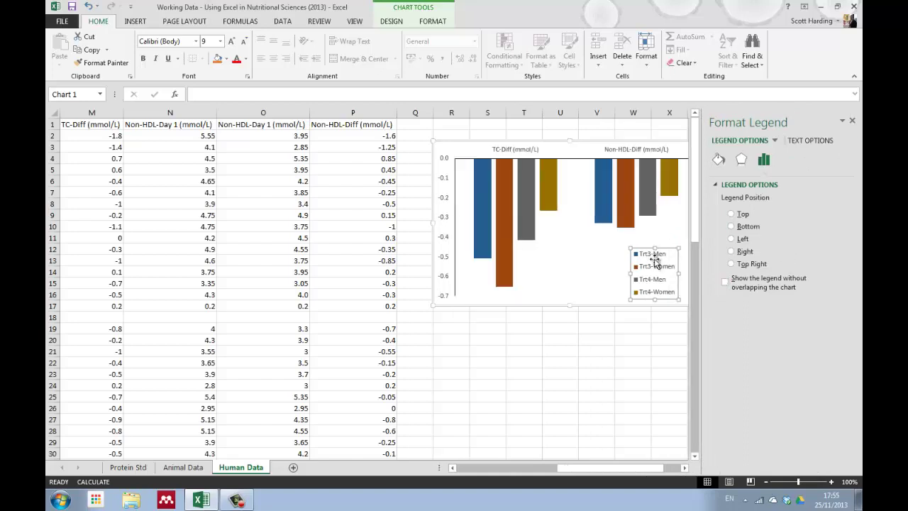
pyautogui.moveTo(663, 264); pyautogui.dragTo(664, 240)
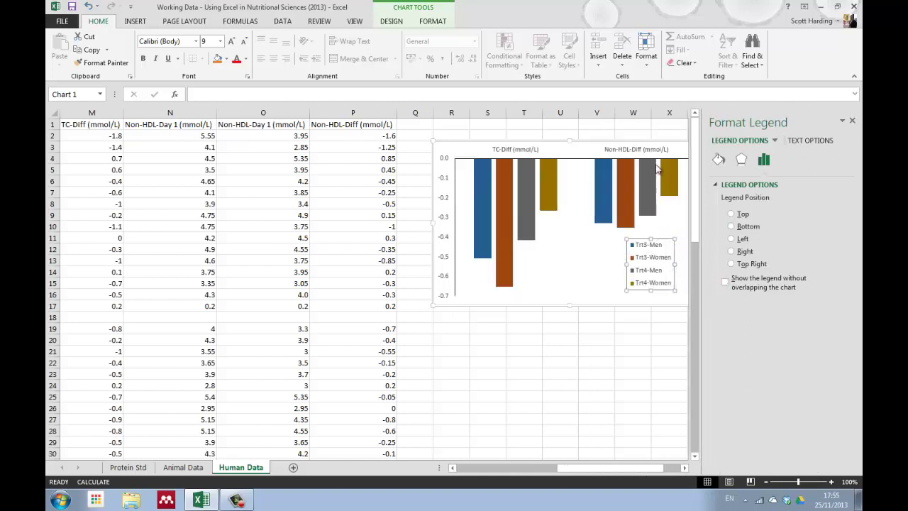
# Step: Select the Trt3-Men series and open its full error bar options
pyautogui.click(745, 264)
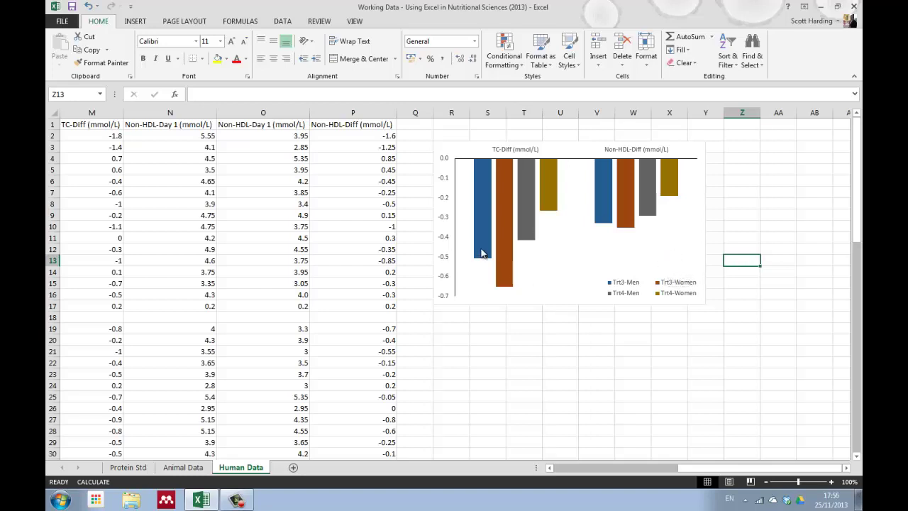
pyautogui.moveTo(483, 252)
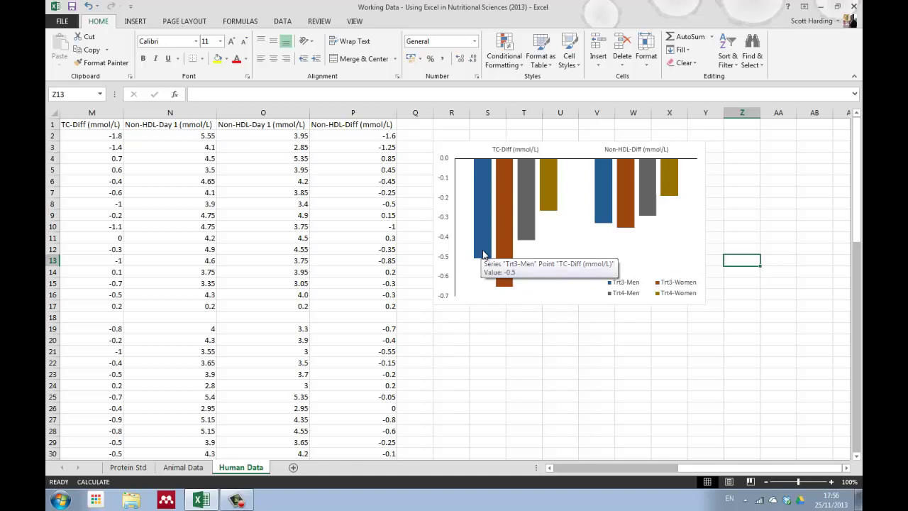
pyautogui.click(482, 245)
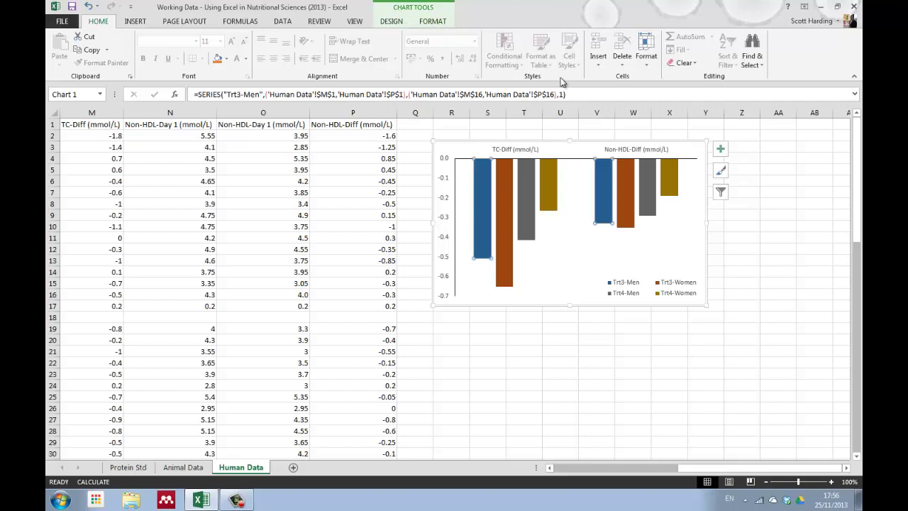
pyautogui.click(721, 152)
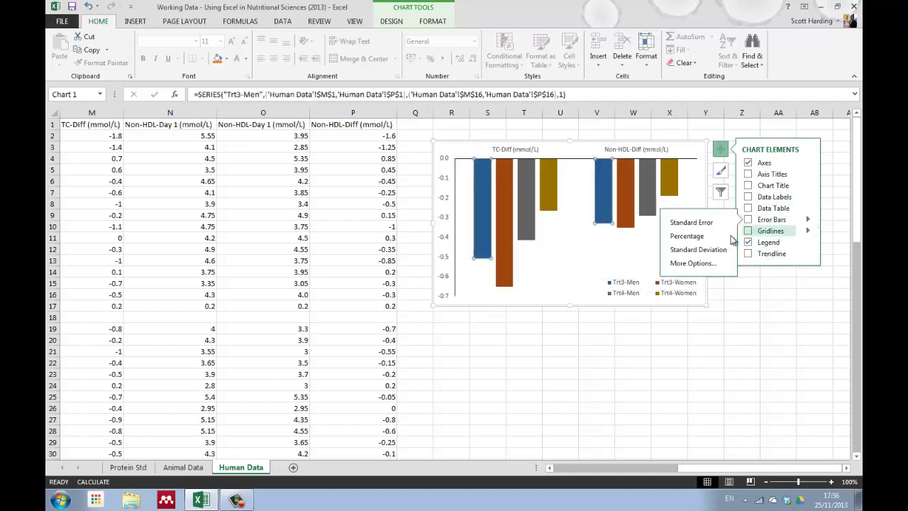
pyautogui.click(717, 264)
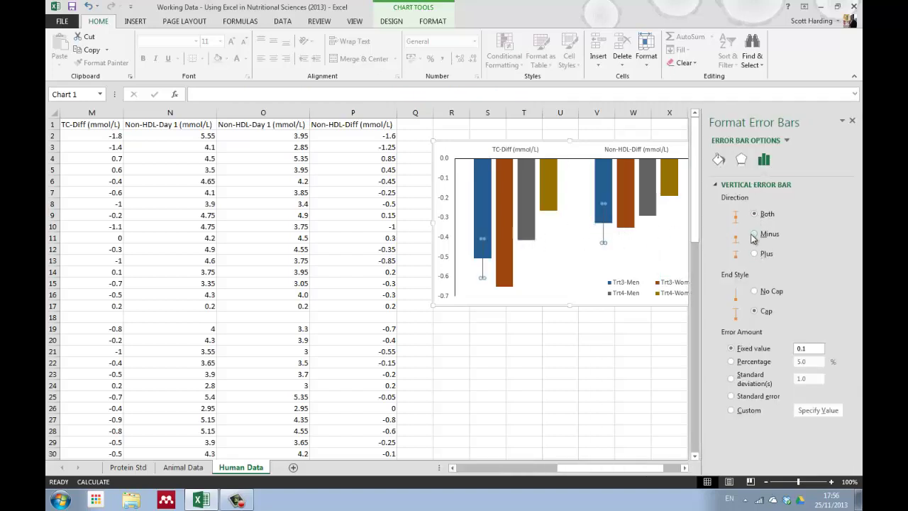
# Step: Set Trt3-Men custom negative error values to the SEM cells M17 and P17
pyautogui.click(732, 410)
pyautogui.click(816, 412)
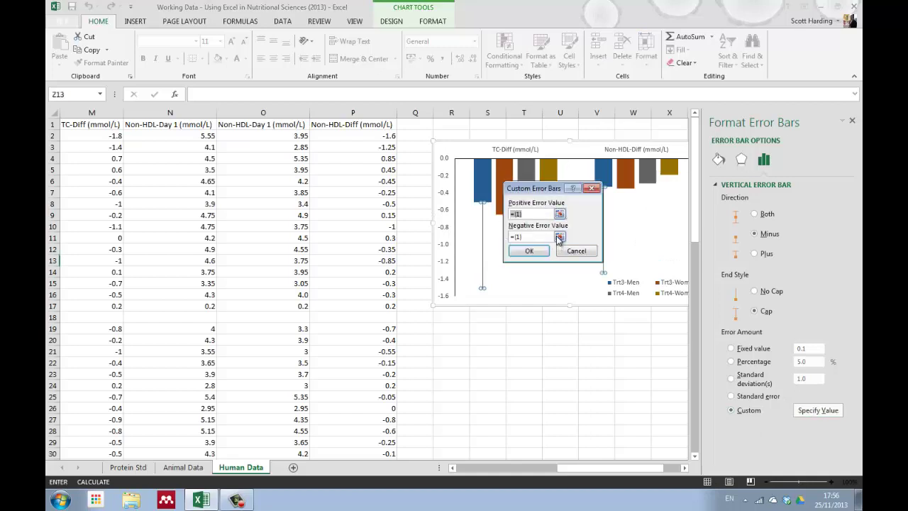
pyautogui.click(560, 236)
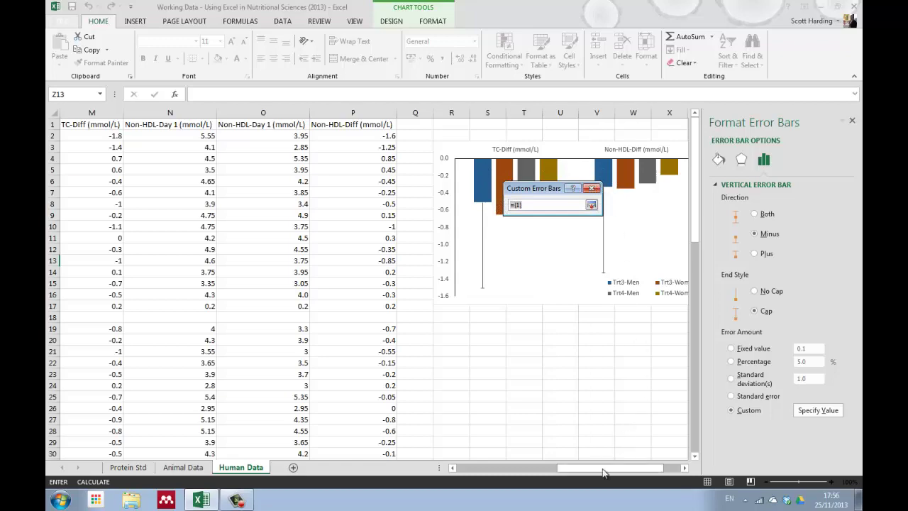
pyautogui.moveTo(616, 468); pyautogui.dragTo(498, 476)
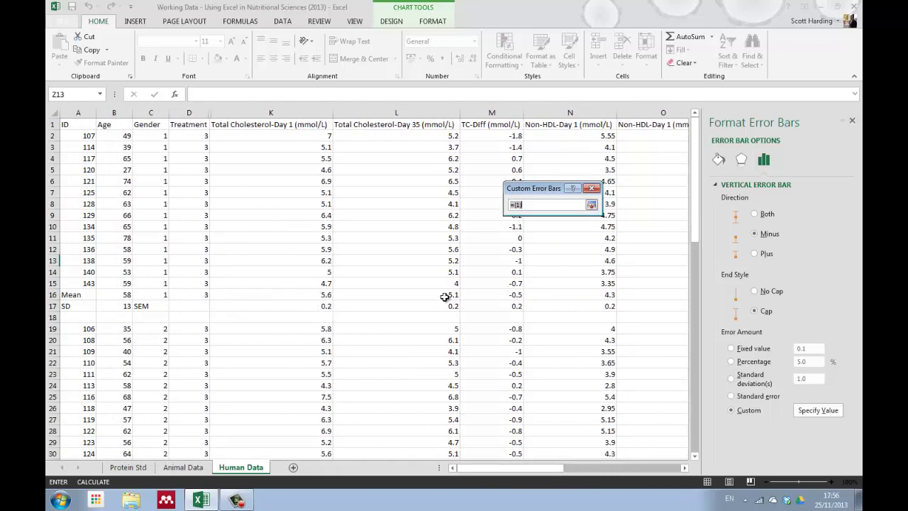
pyautogui.click(507, 306)
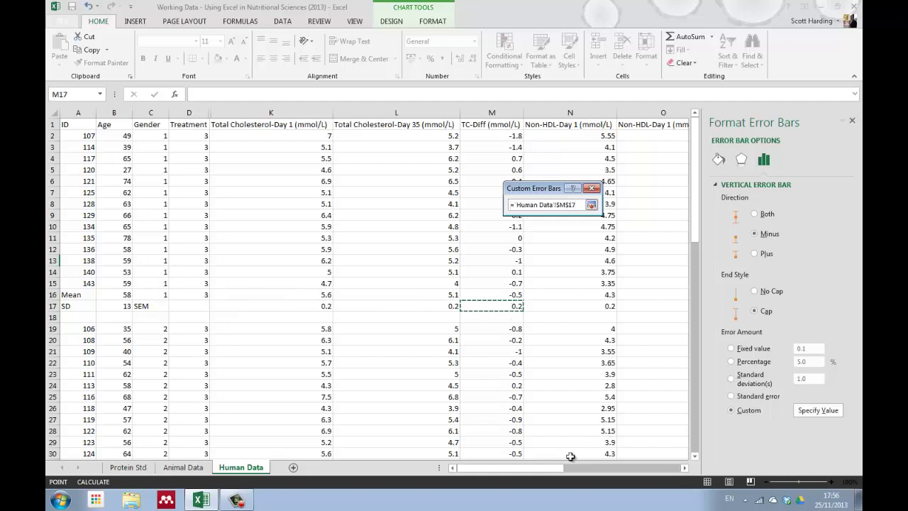
pyautogui.moveTo(562, 469); pyautogui.dragTo(645, 473)
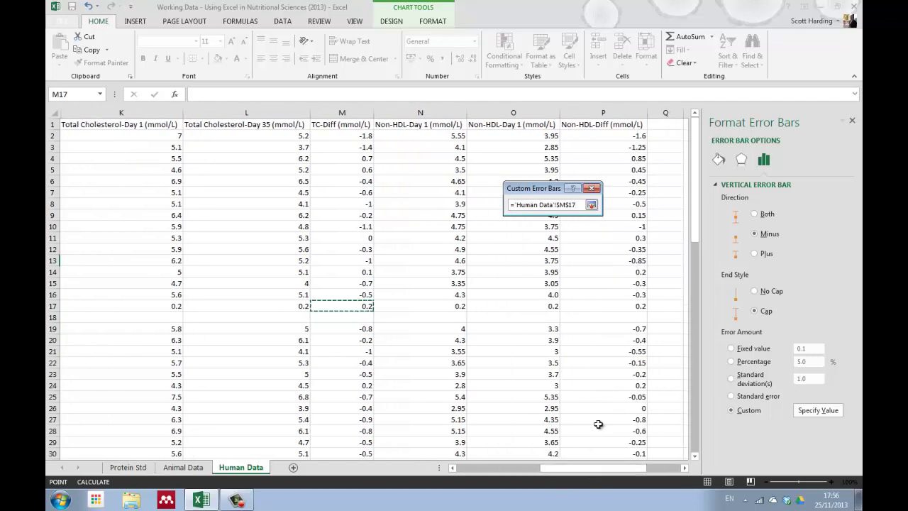
pyautogui.click(618, 305)
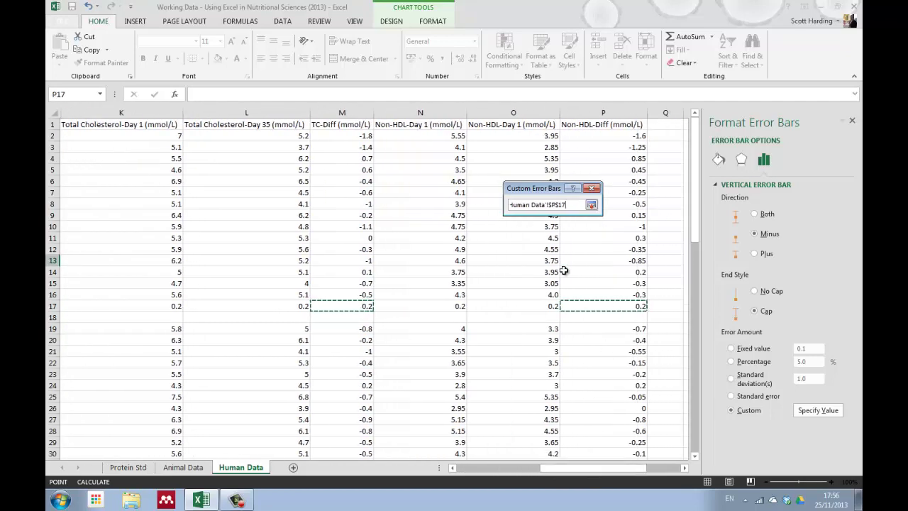
pyautogui.click(591, 205)
pyautogui.moveTo(603, 469); pyautogui.dragTo(643, 468)
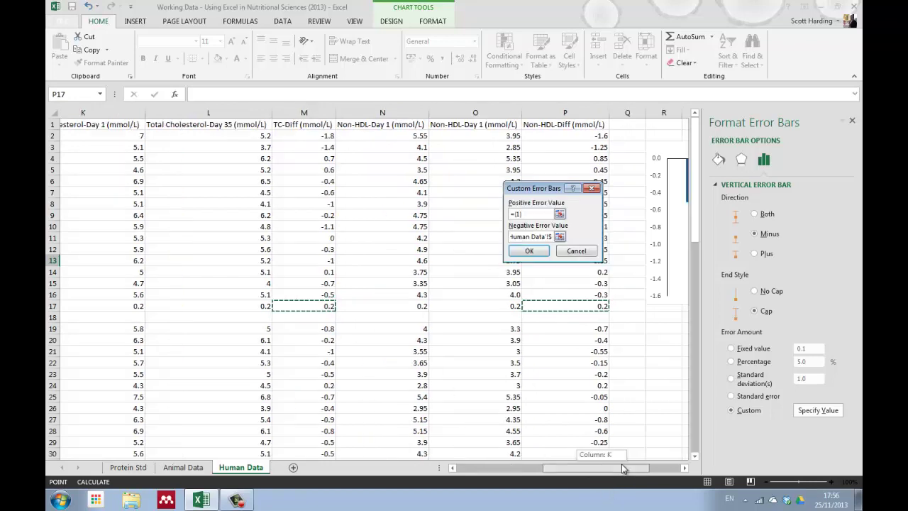
pyautogui.click(530, 251)
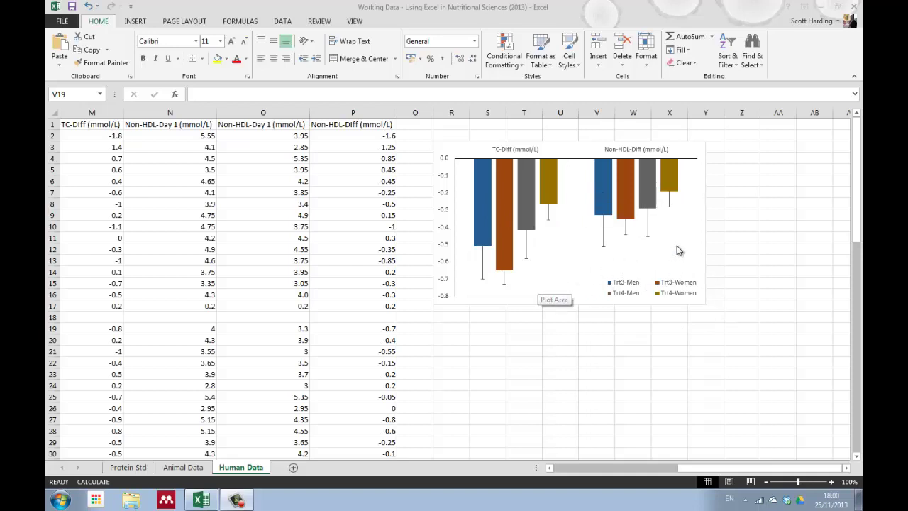
pyautogui.click(571, 327)
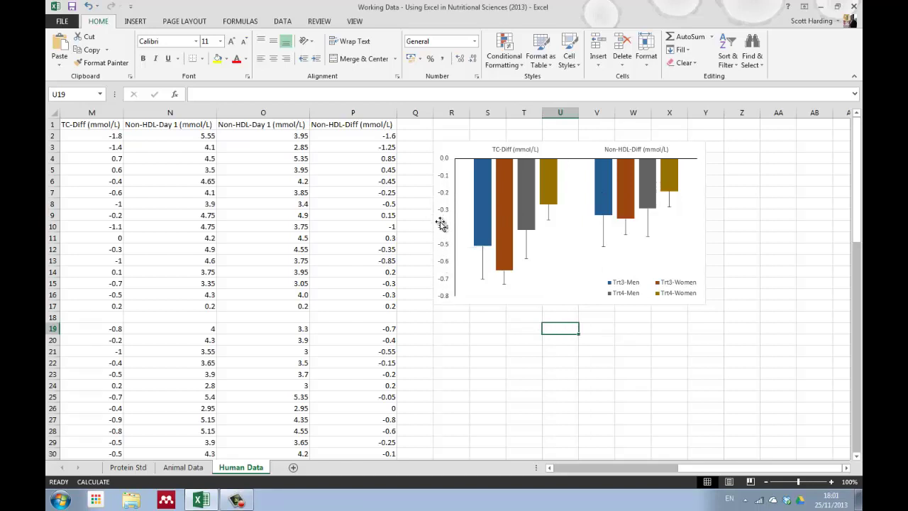
# Step: Turn on axis titles and delete the horizontal axis title
pyautogui.click(445, 245)
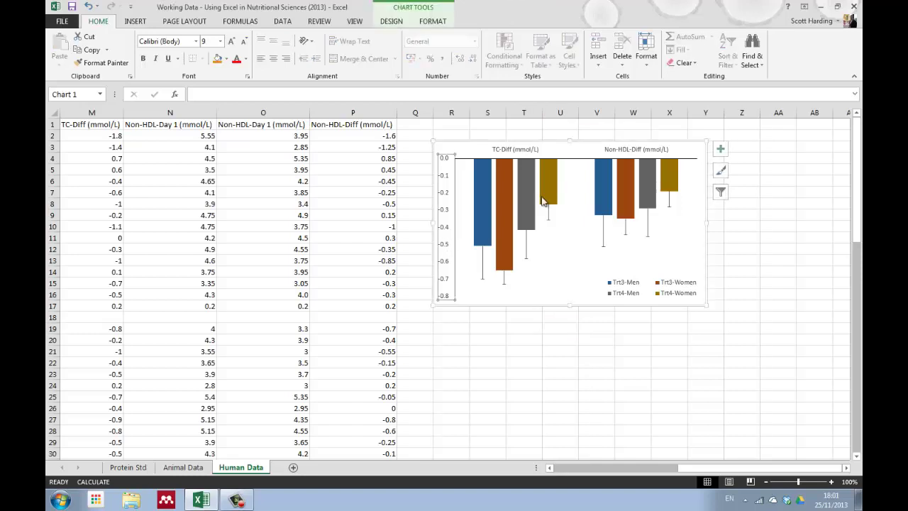
pyautogui.click(720, 149)
pyautogui.click(749, 175)
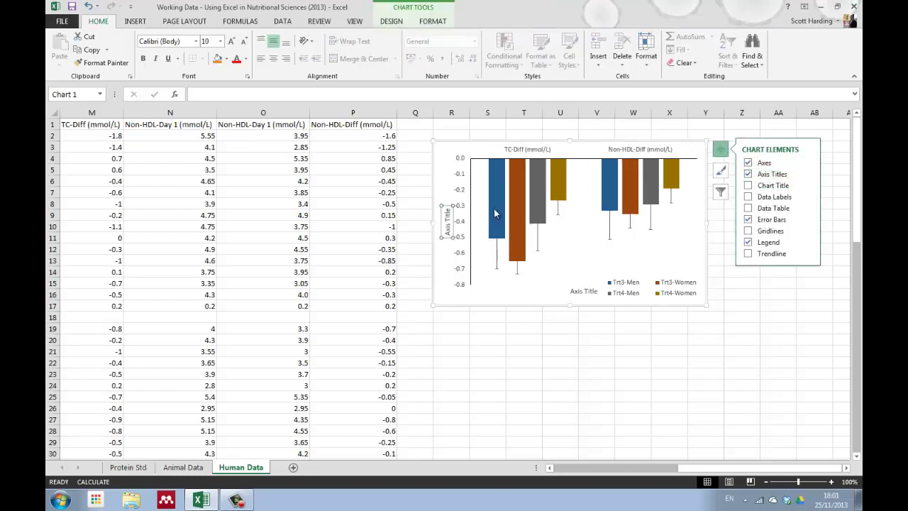
pyautogui.click(579, 291)
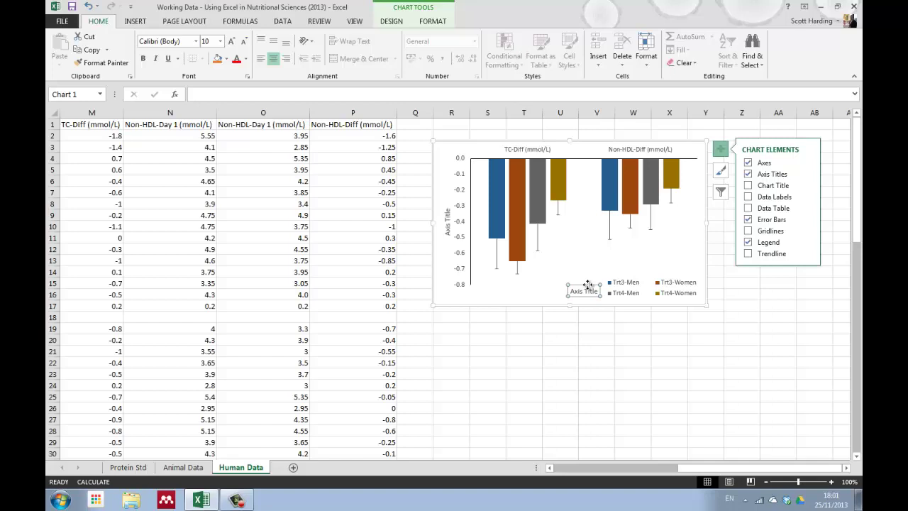
pyautogui.press('Delete')
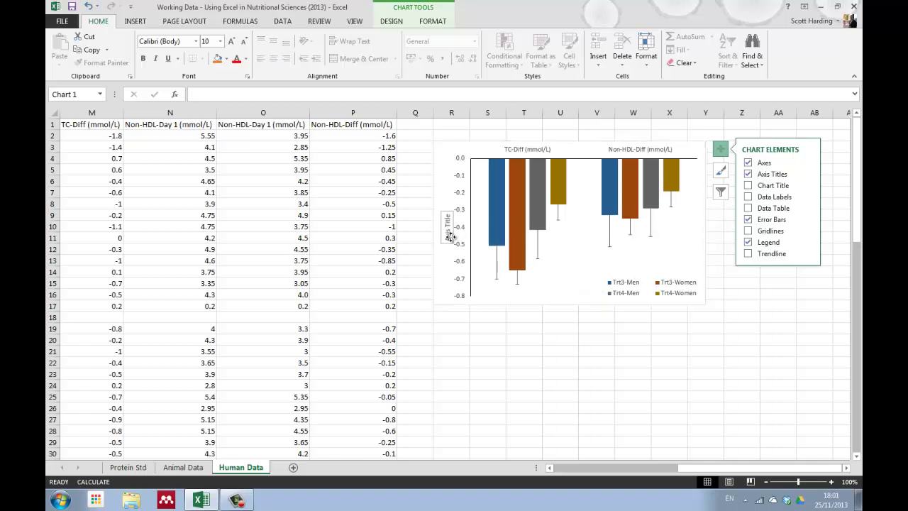
# Step: Rename the vertical axis title to 'Difference (mmol/L)'
pyautogui.click(448, 234)
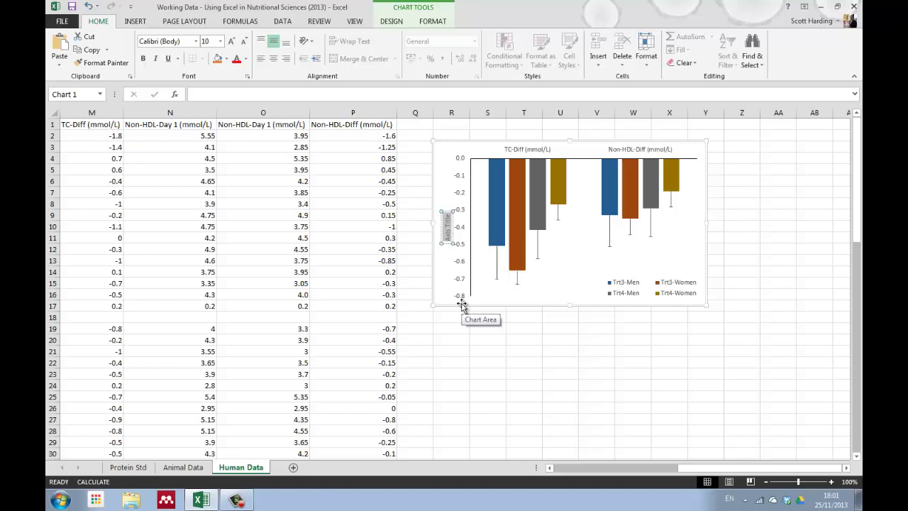
pyautogui.press('BackSpace')
pyautogui.write('Diff')
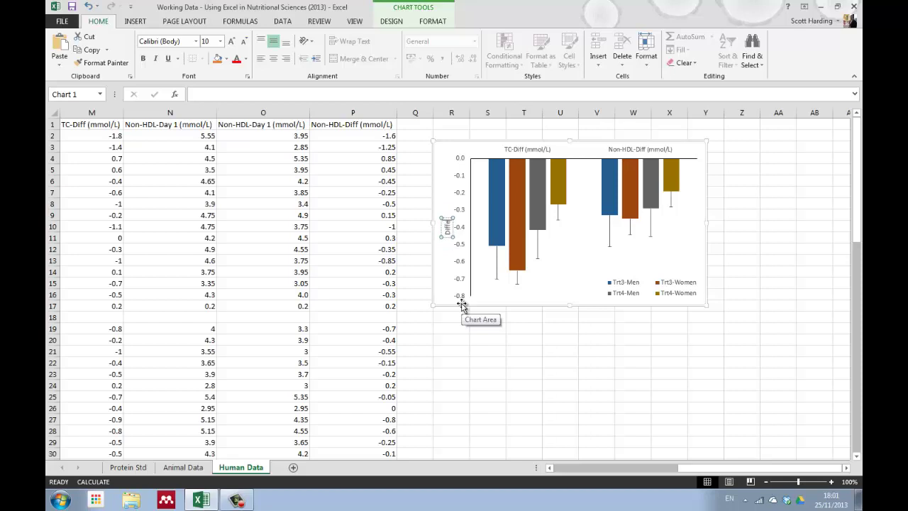
pyautogui.write('erence')
pyautogui.write(' (mmol')
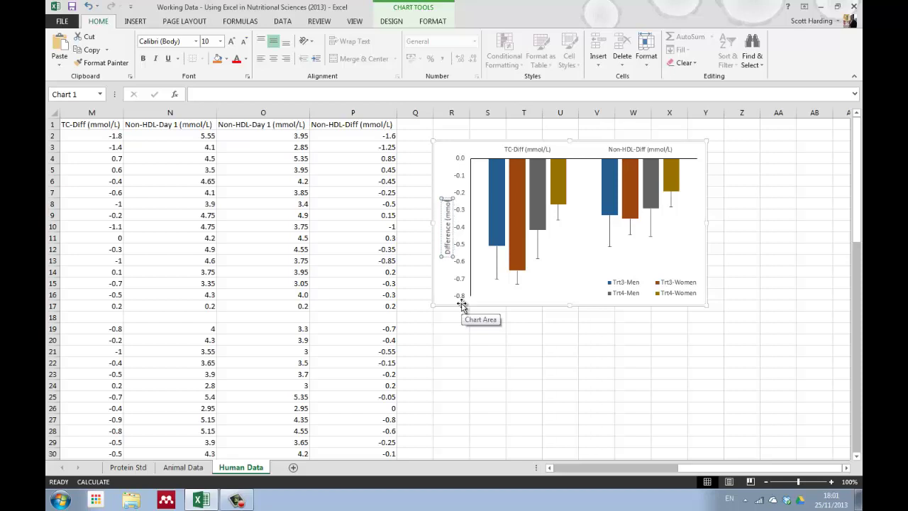
pyautogui.write('/L)')
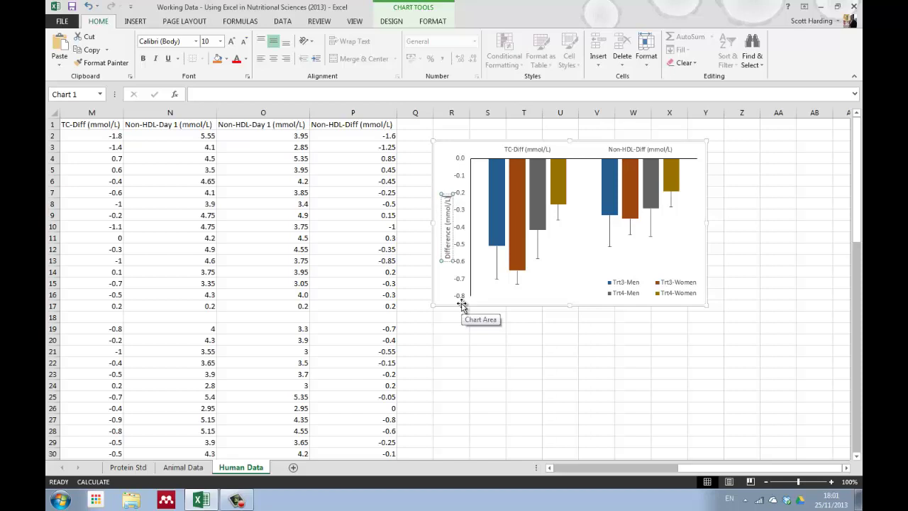
pyautogui.click(594, 342)
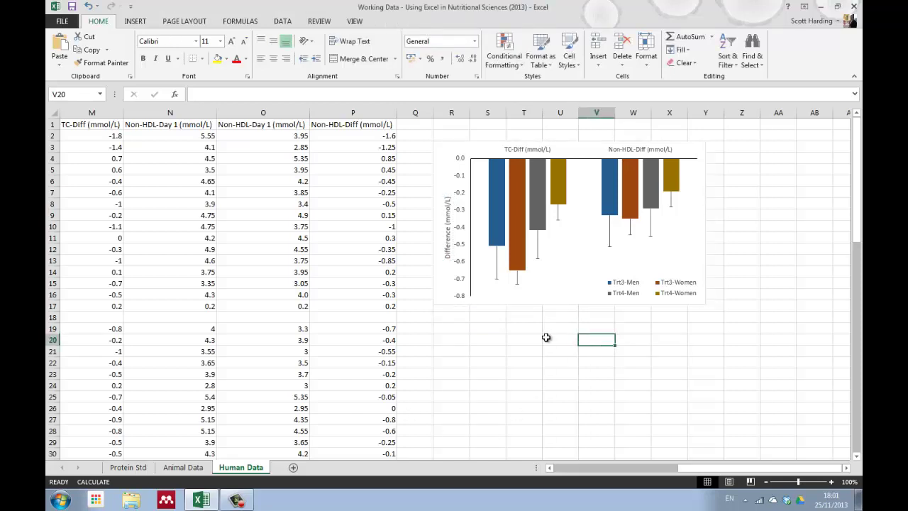
pyautogui.moveTo(687, 468); pyautogui.dragTo(546, 488)
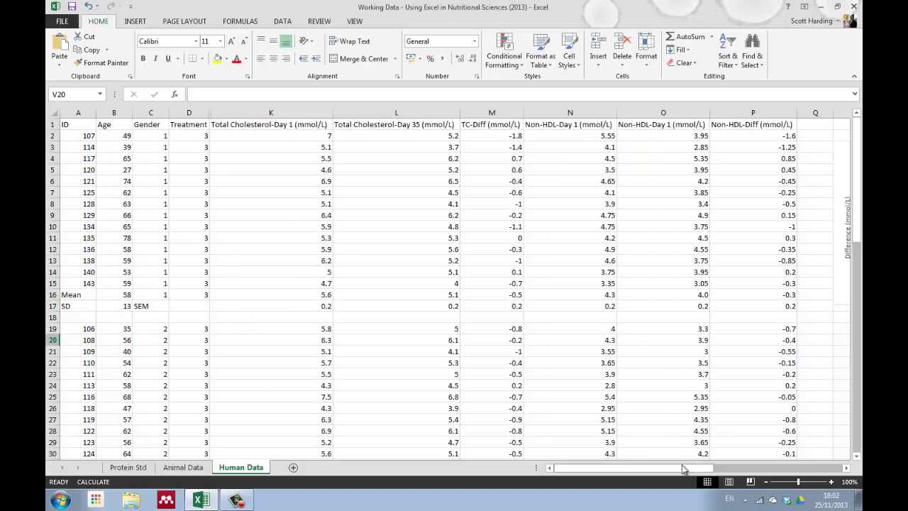
pyautogui.moveTo(683, 469); pyautogui.dragTo(710, 469)
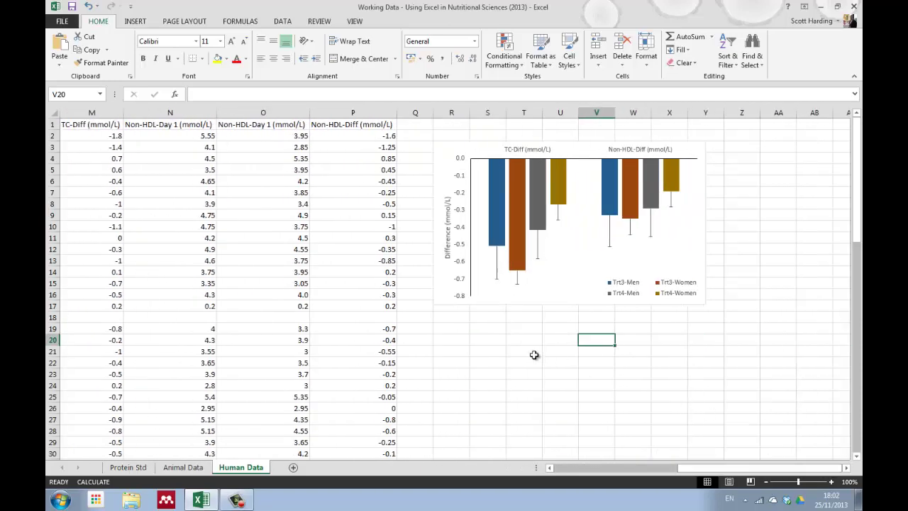
pyautogui.click(529, 329)
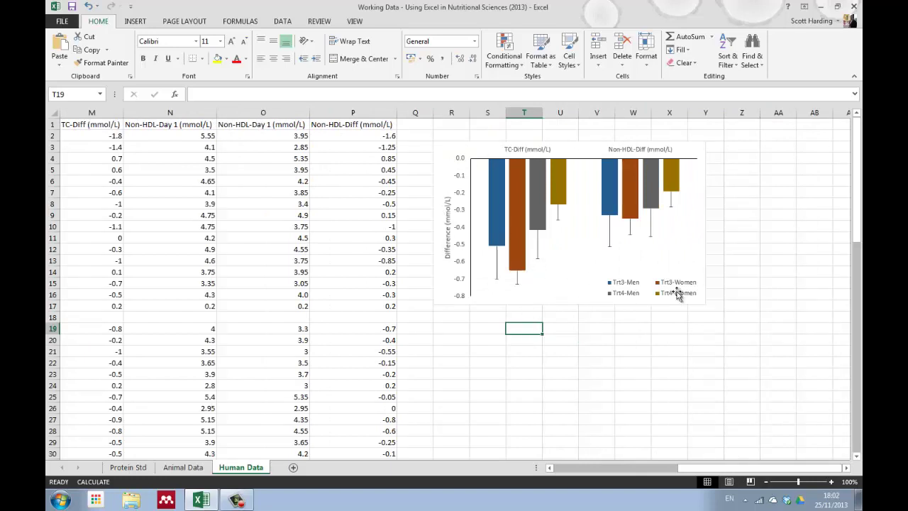